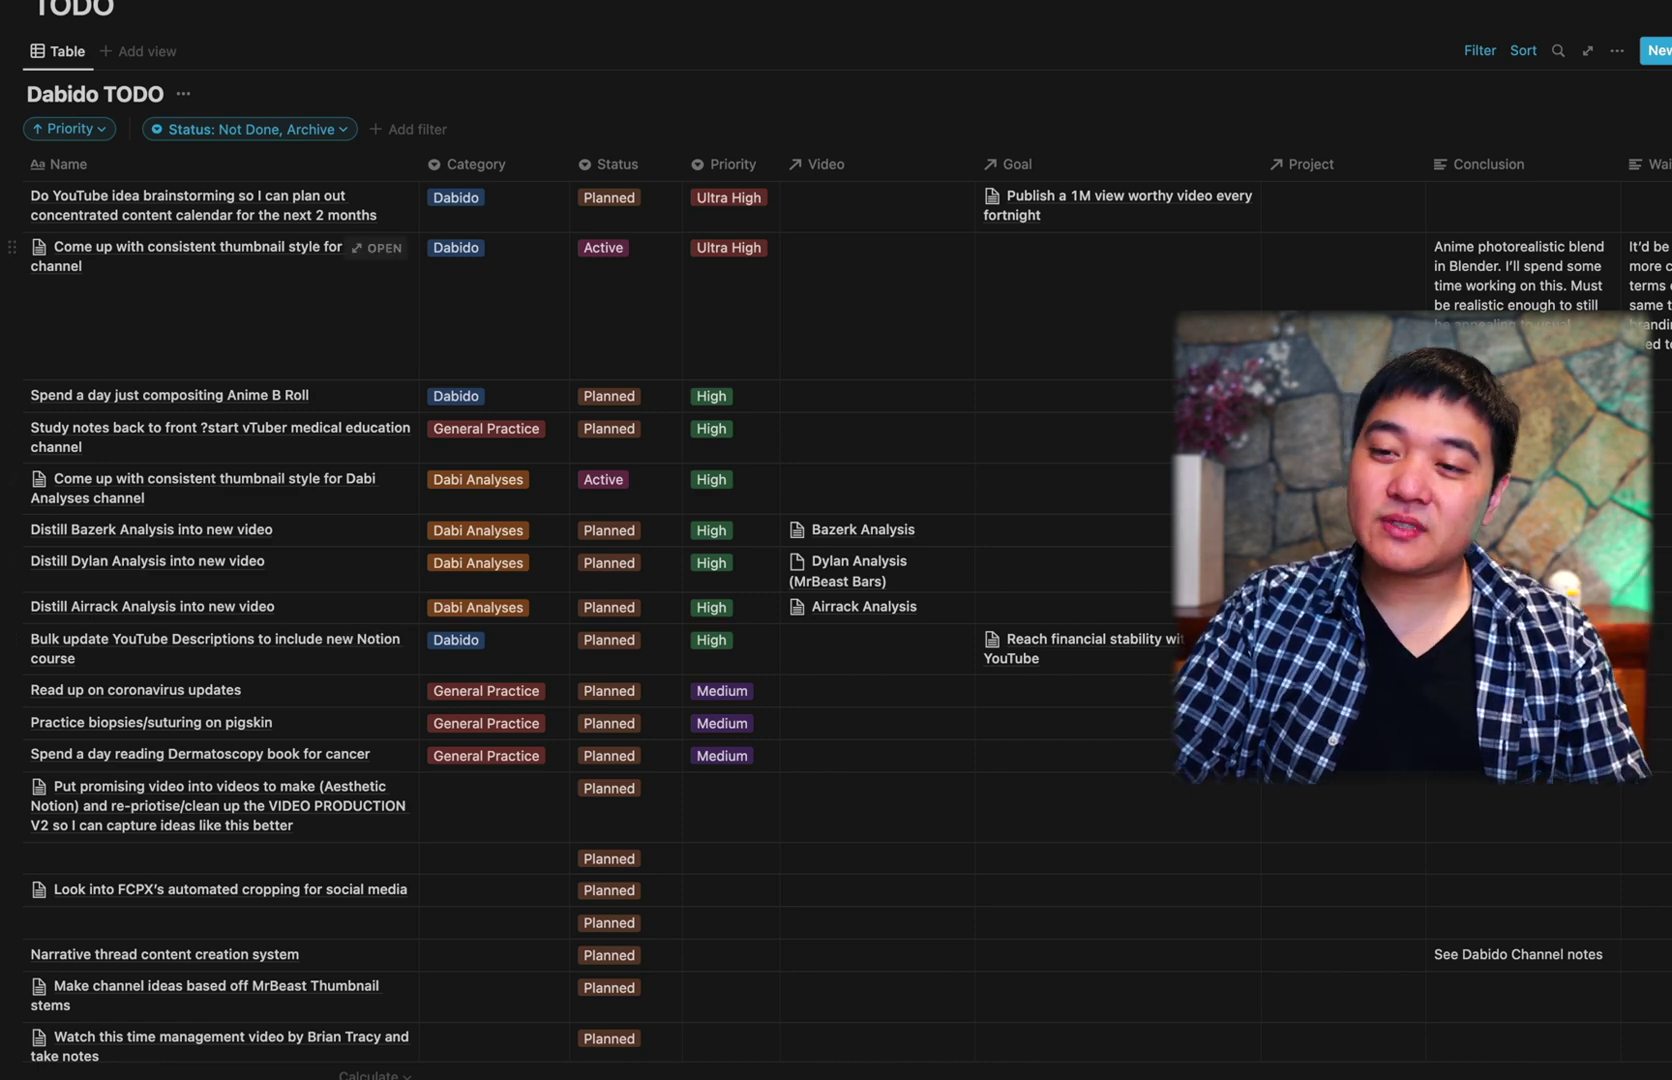
pyautogui.scroll(-15, 836, 523)
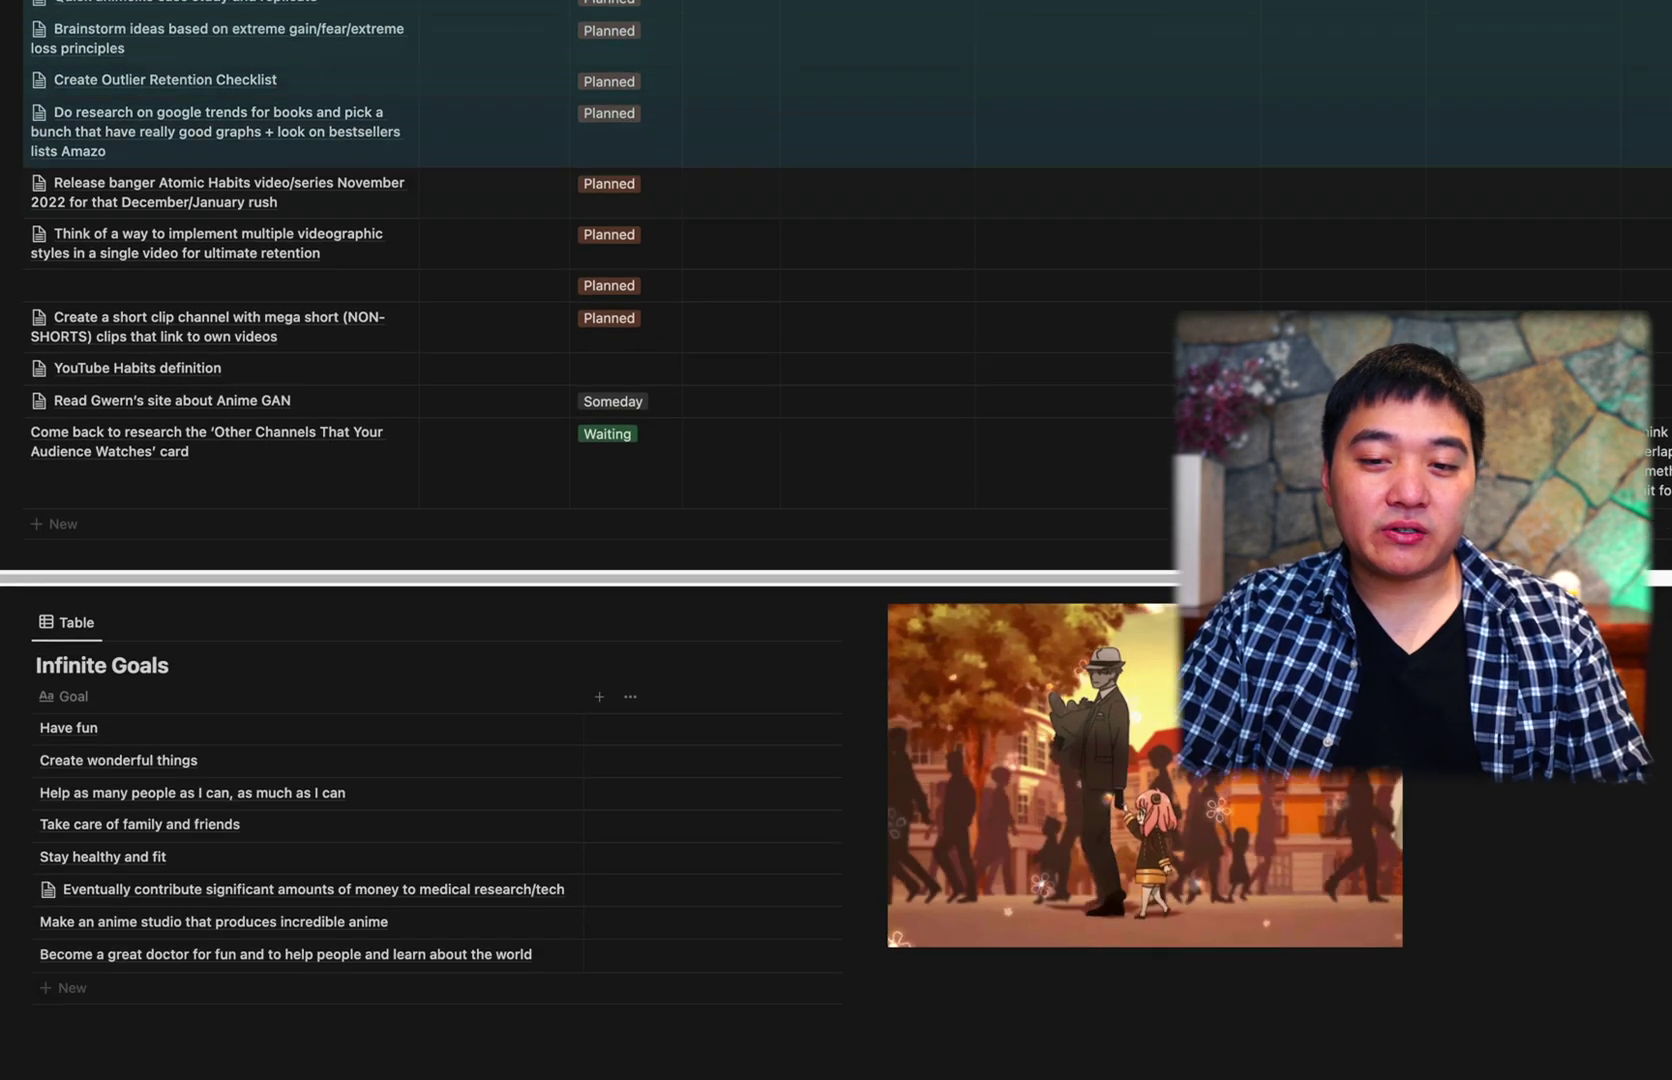
pyautogui.scroll(-3, 836, 523)
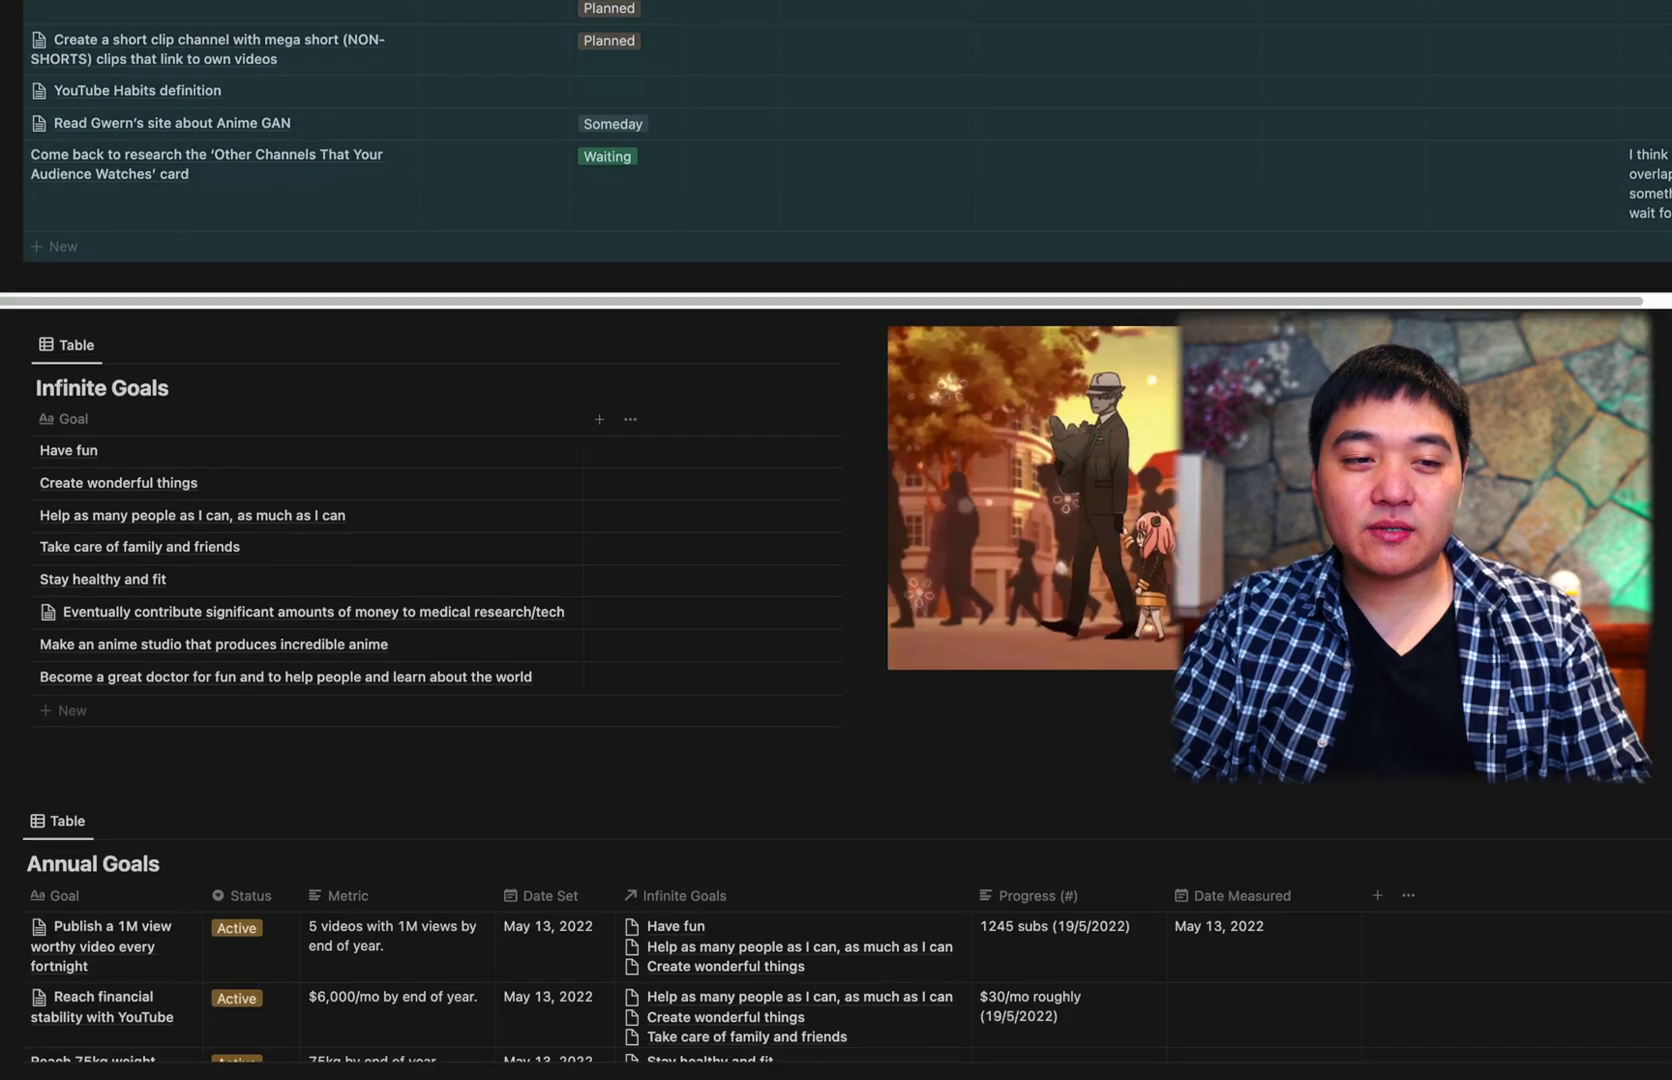
pyautogui.scroll(-2, 836, 523)
pyautogui.scroll(-2, 784, 588)
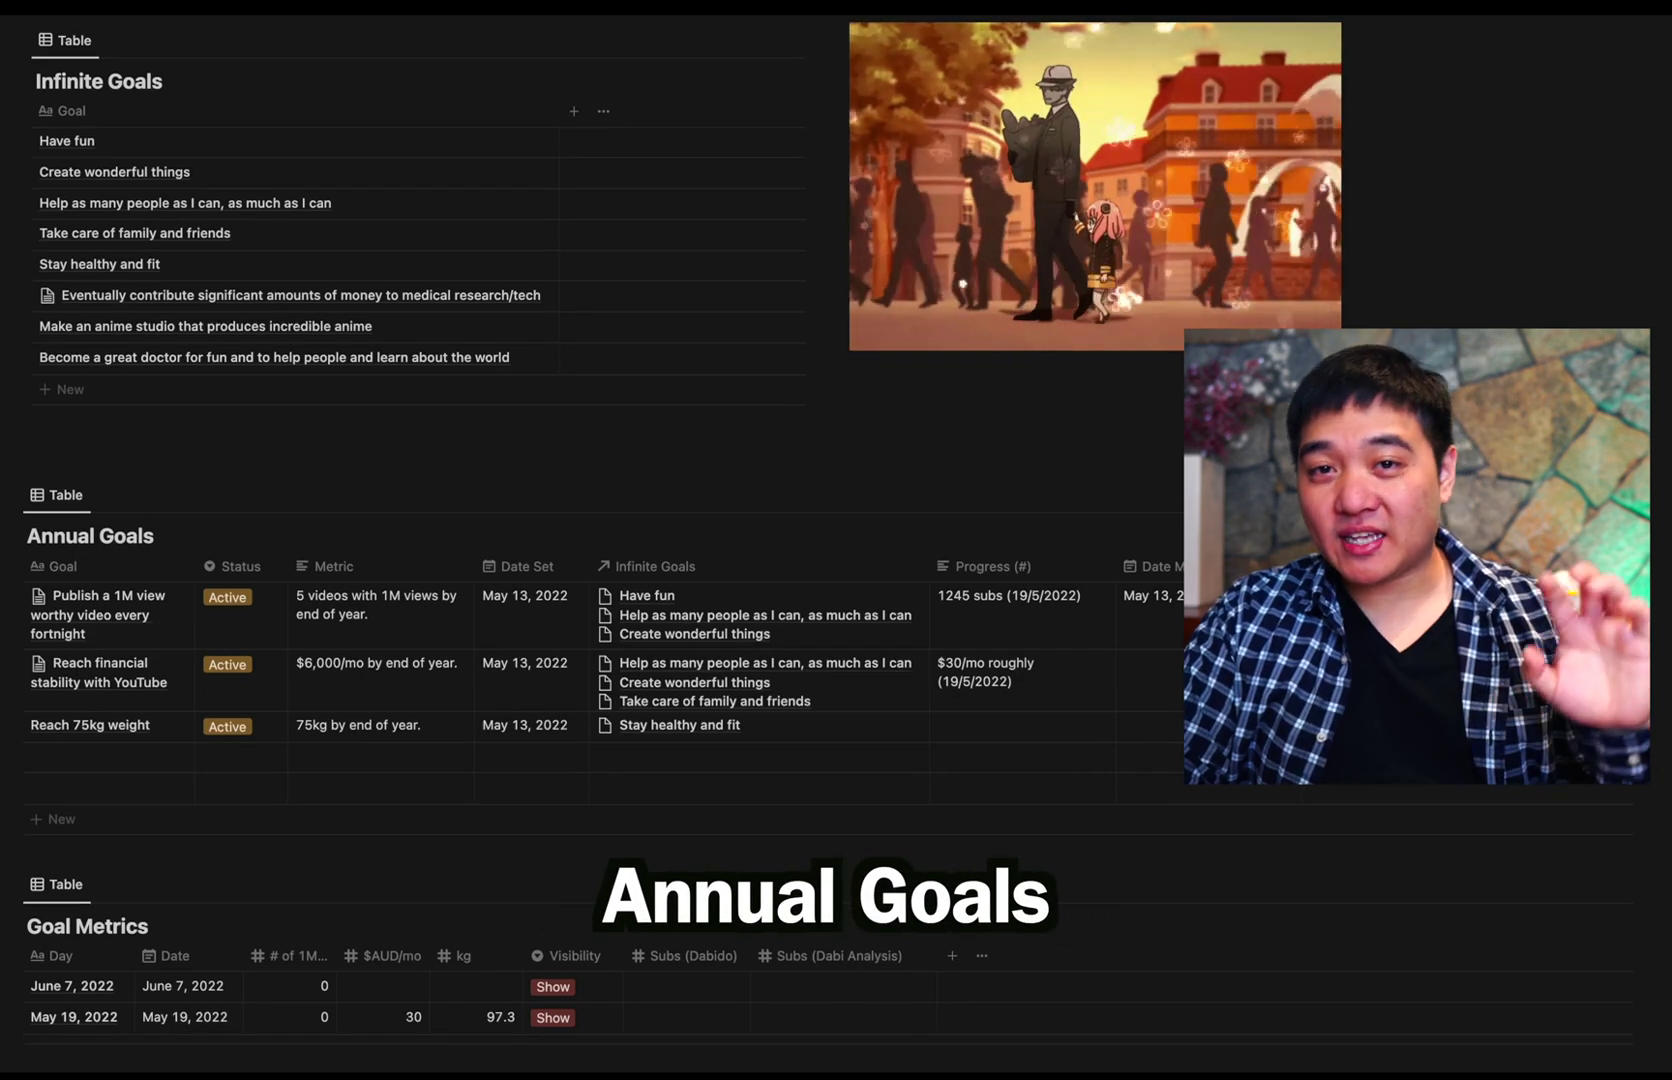
pyautogui.scroll(-1, 705, 420)
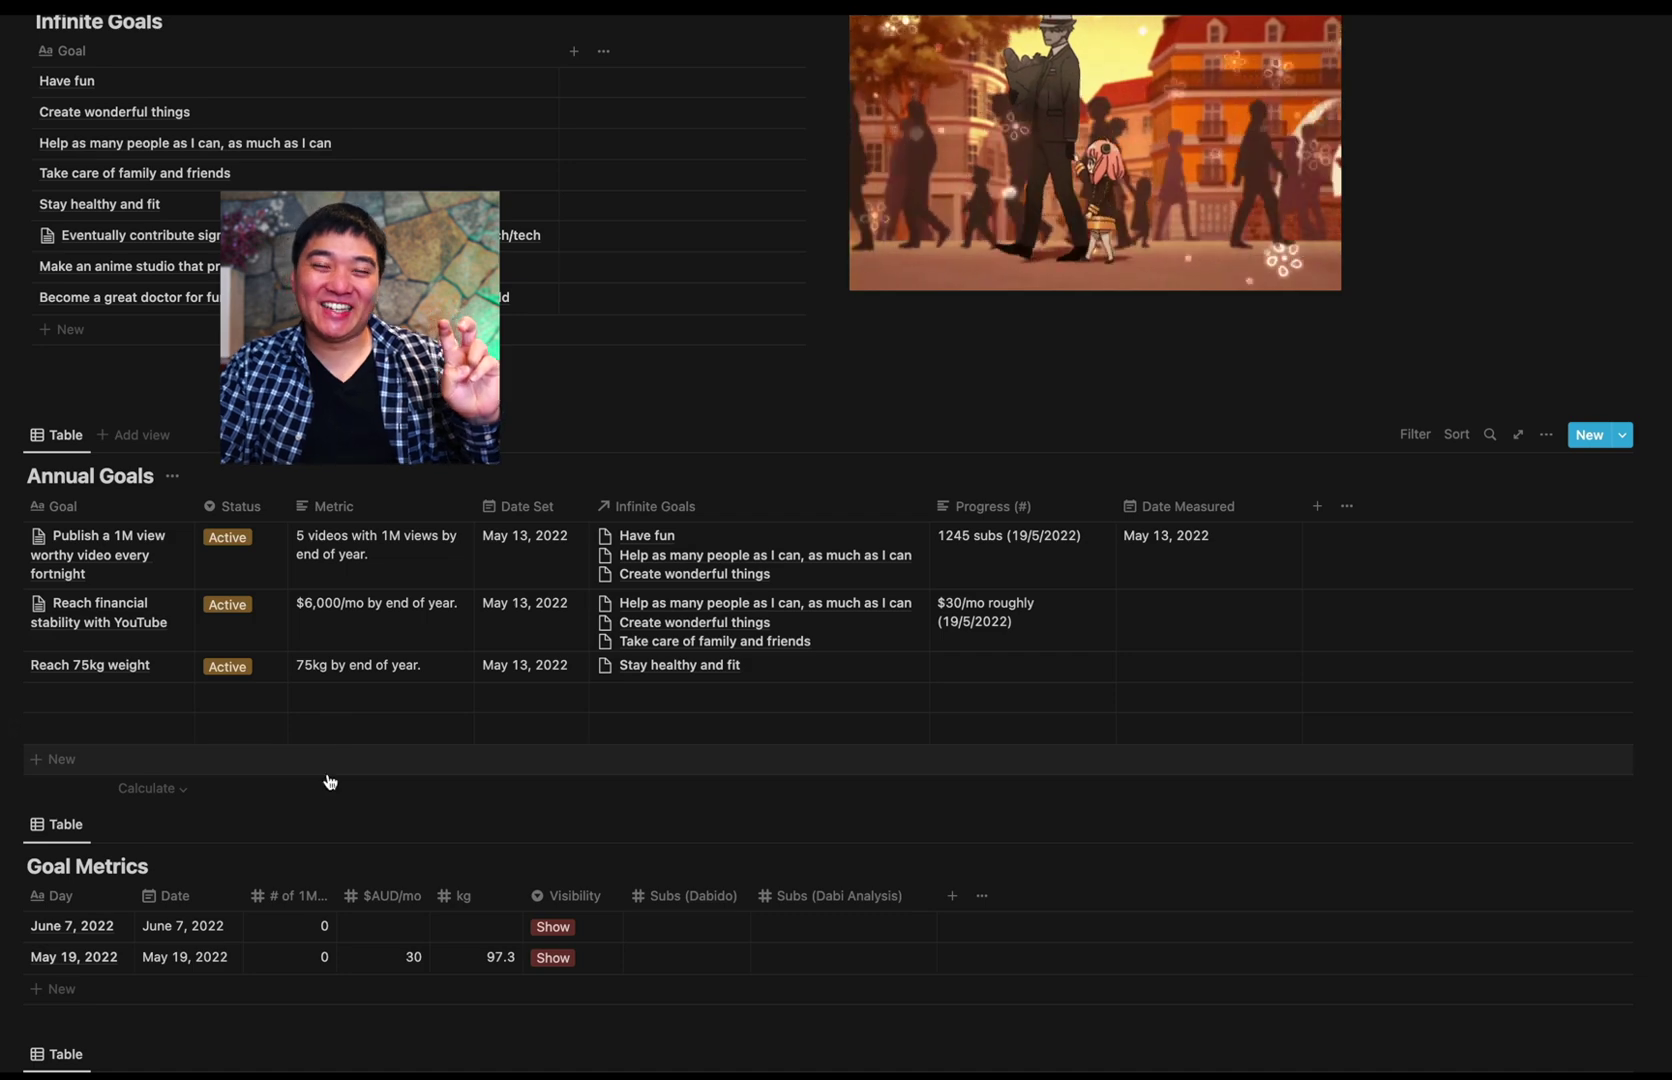
pyautogui.moveTo(152, 788)
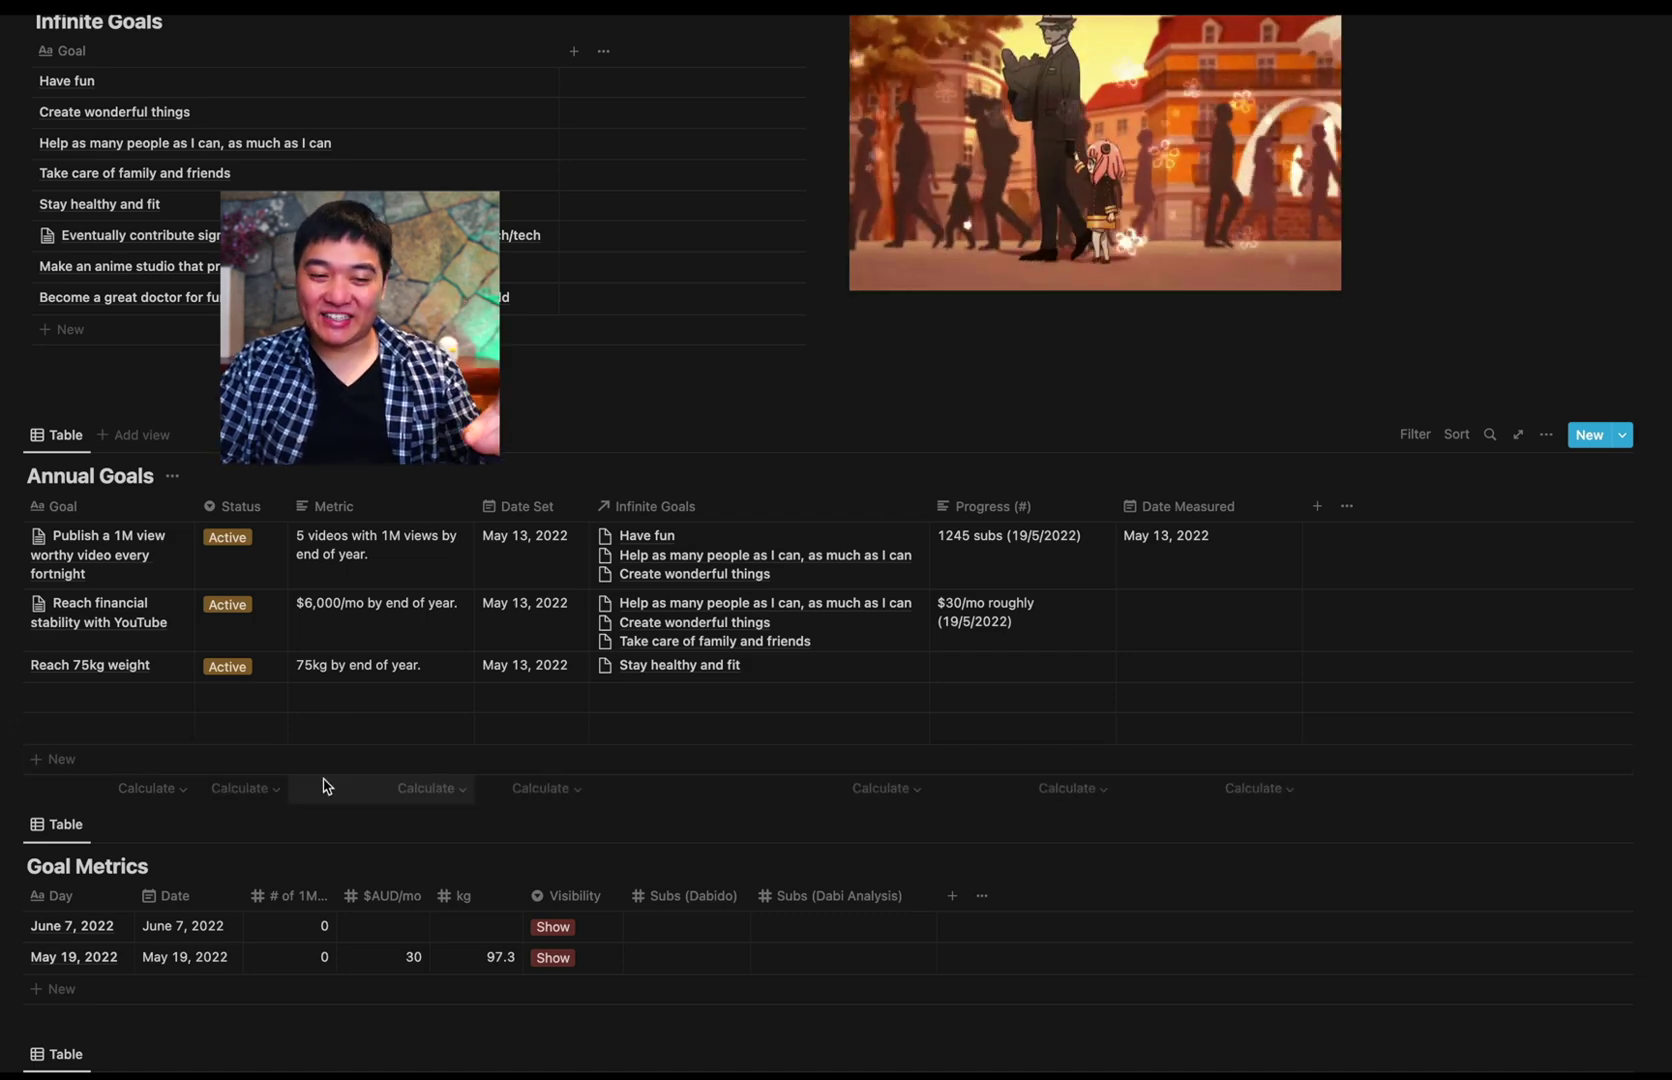
pyautogui.click(380, 560)
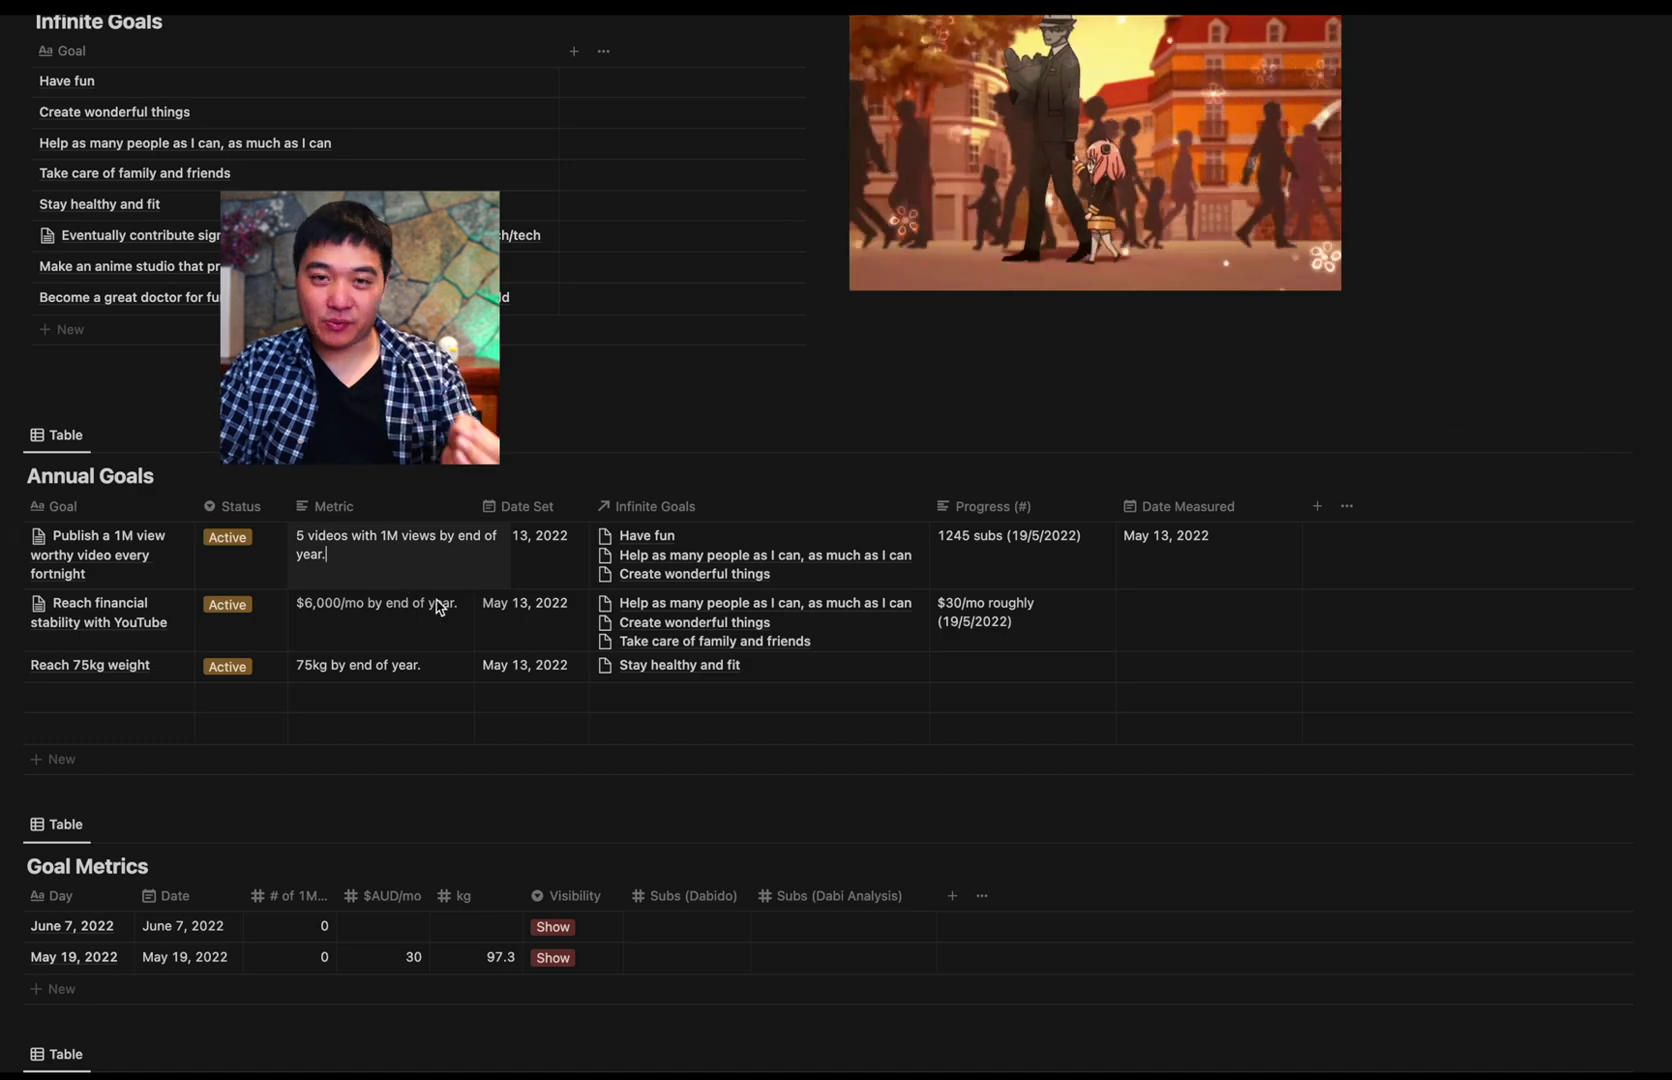
pyautogui.press('Escape')
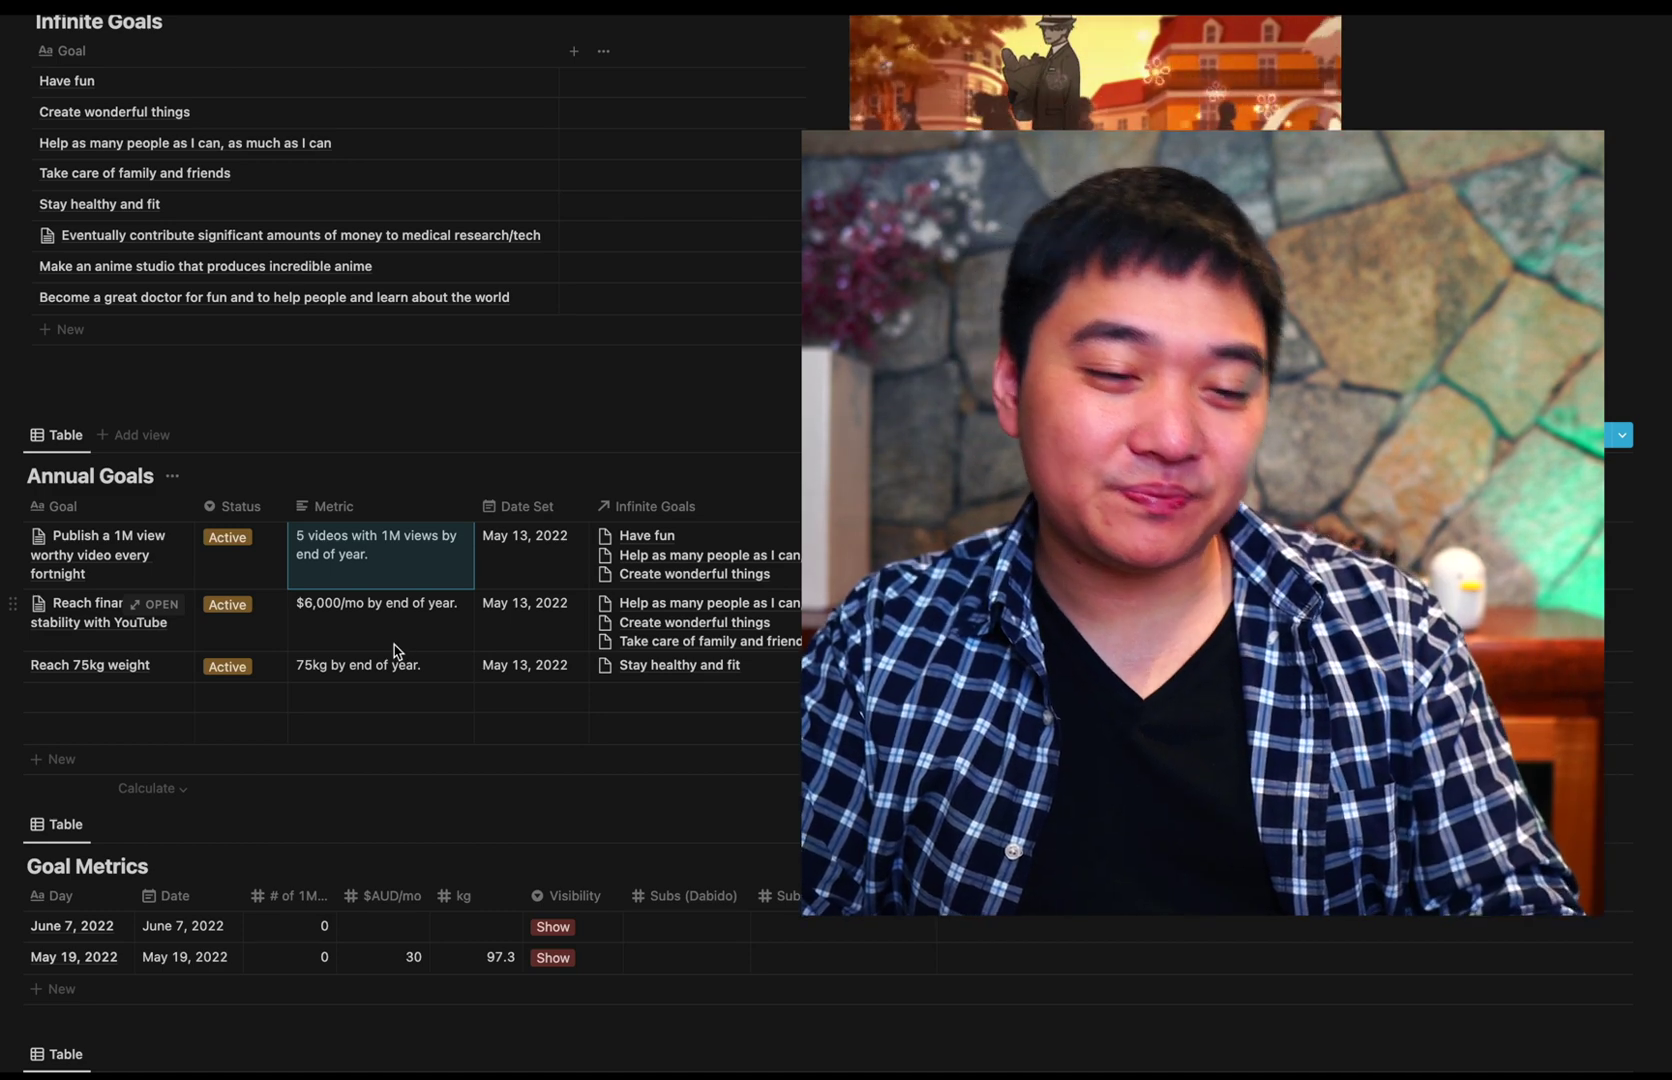
pyautogui.press('Down')
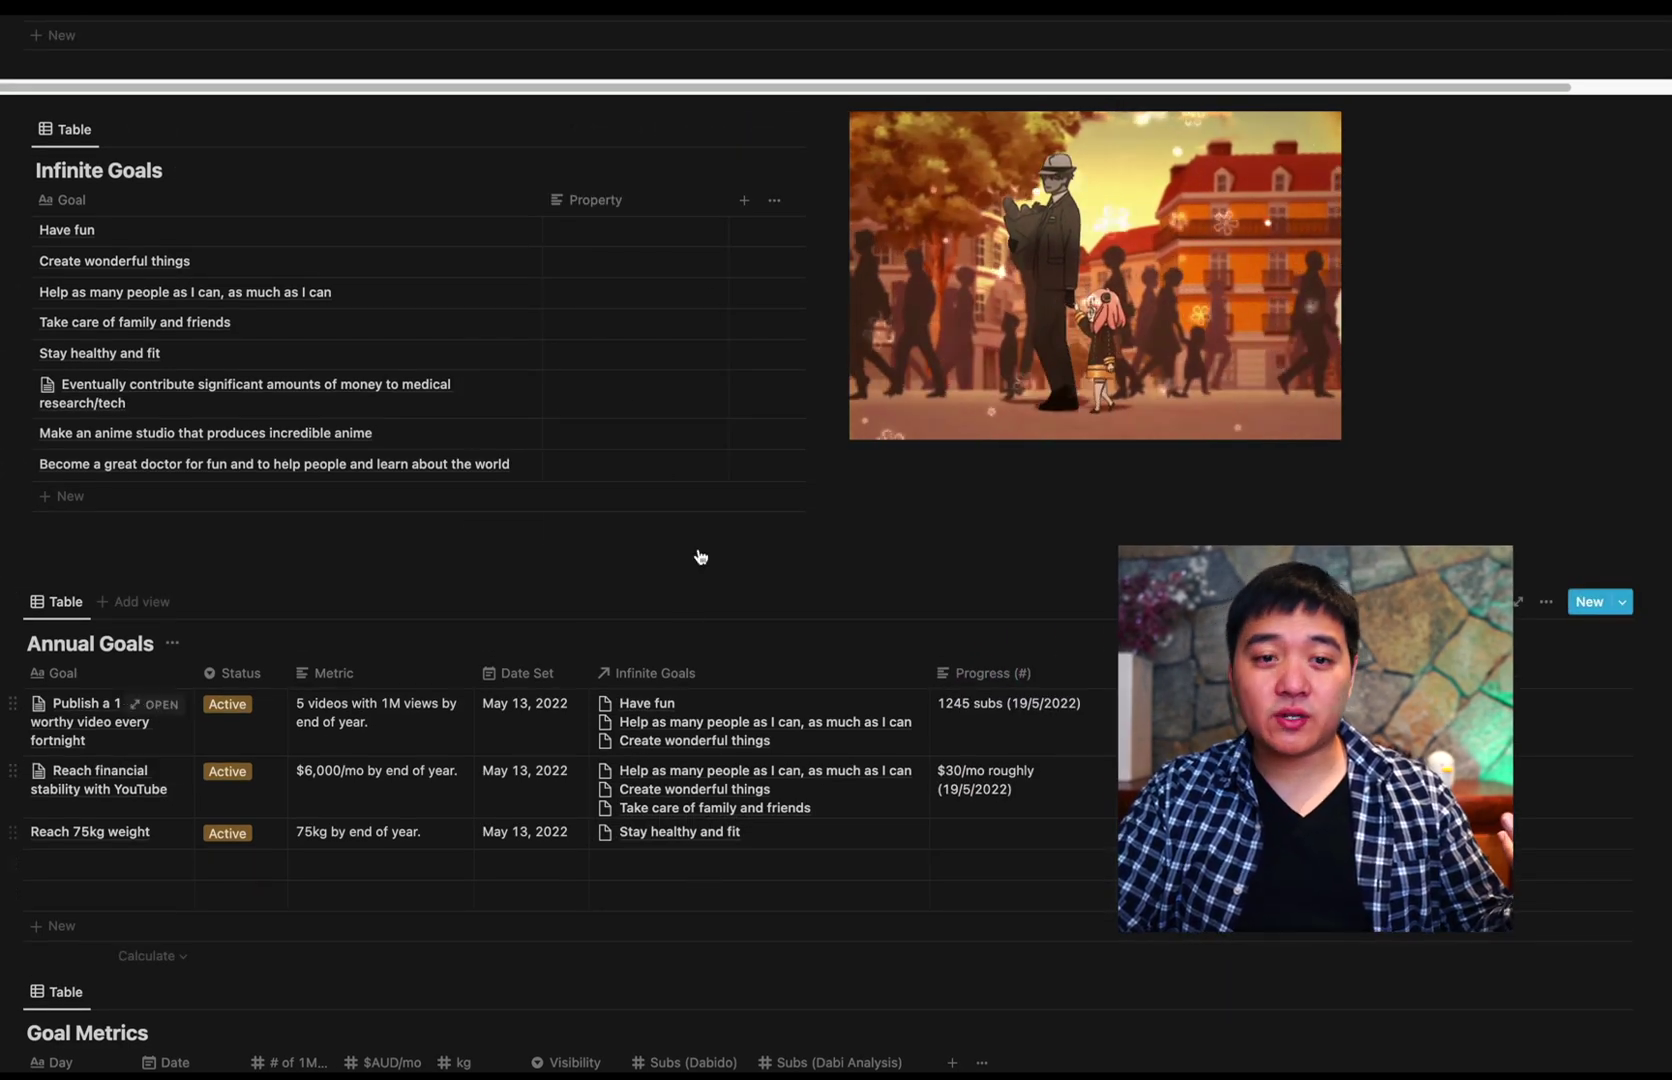
# - Show the Annual Goals relation column in the Infinite Goals table
pyautogui.click(772, 204)
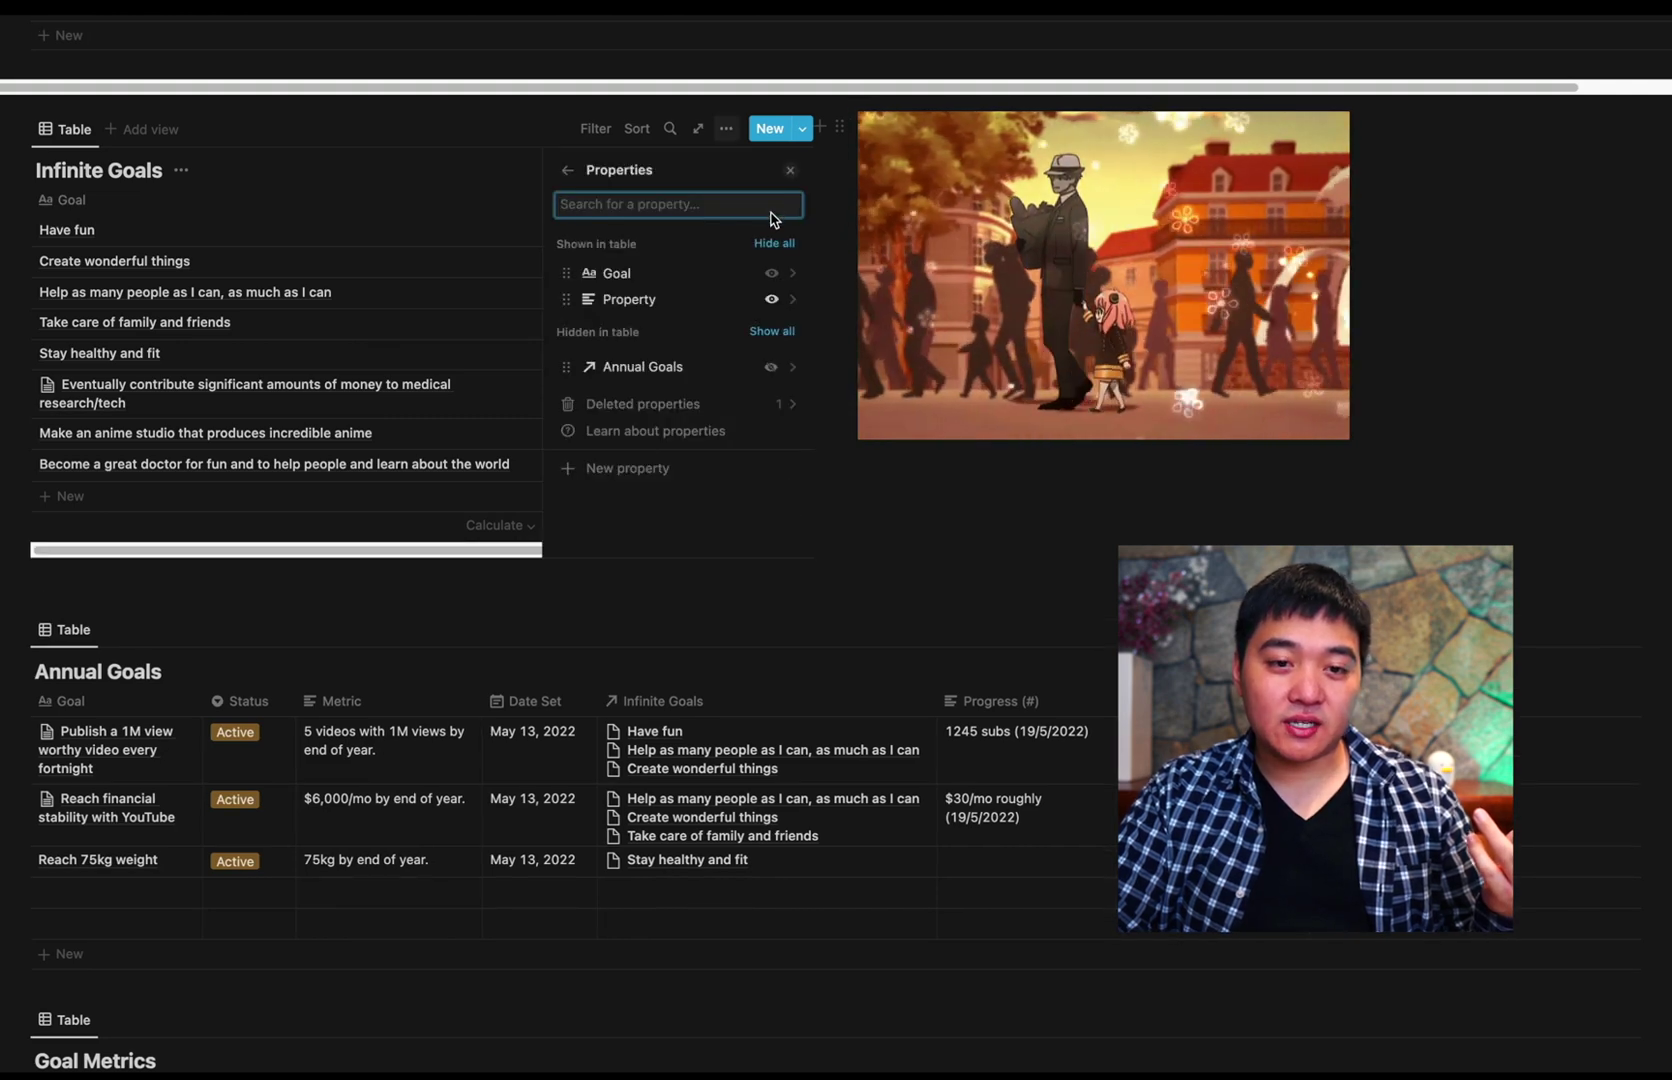
pyautogui.click(771, 366)
pyautogui.click(918, 522)
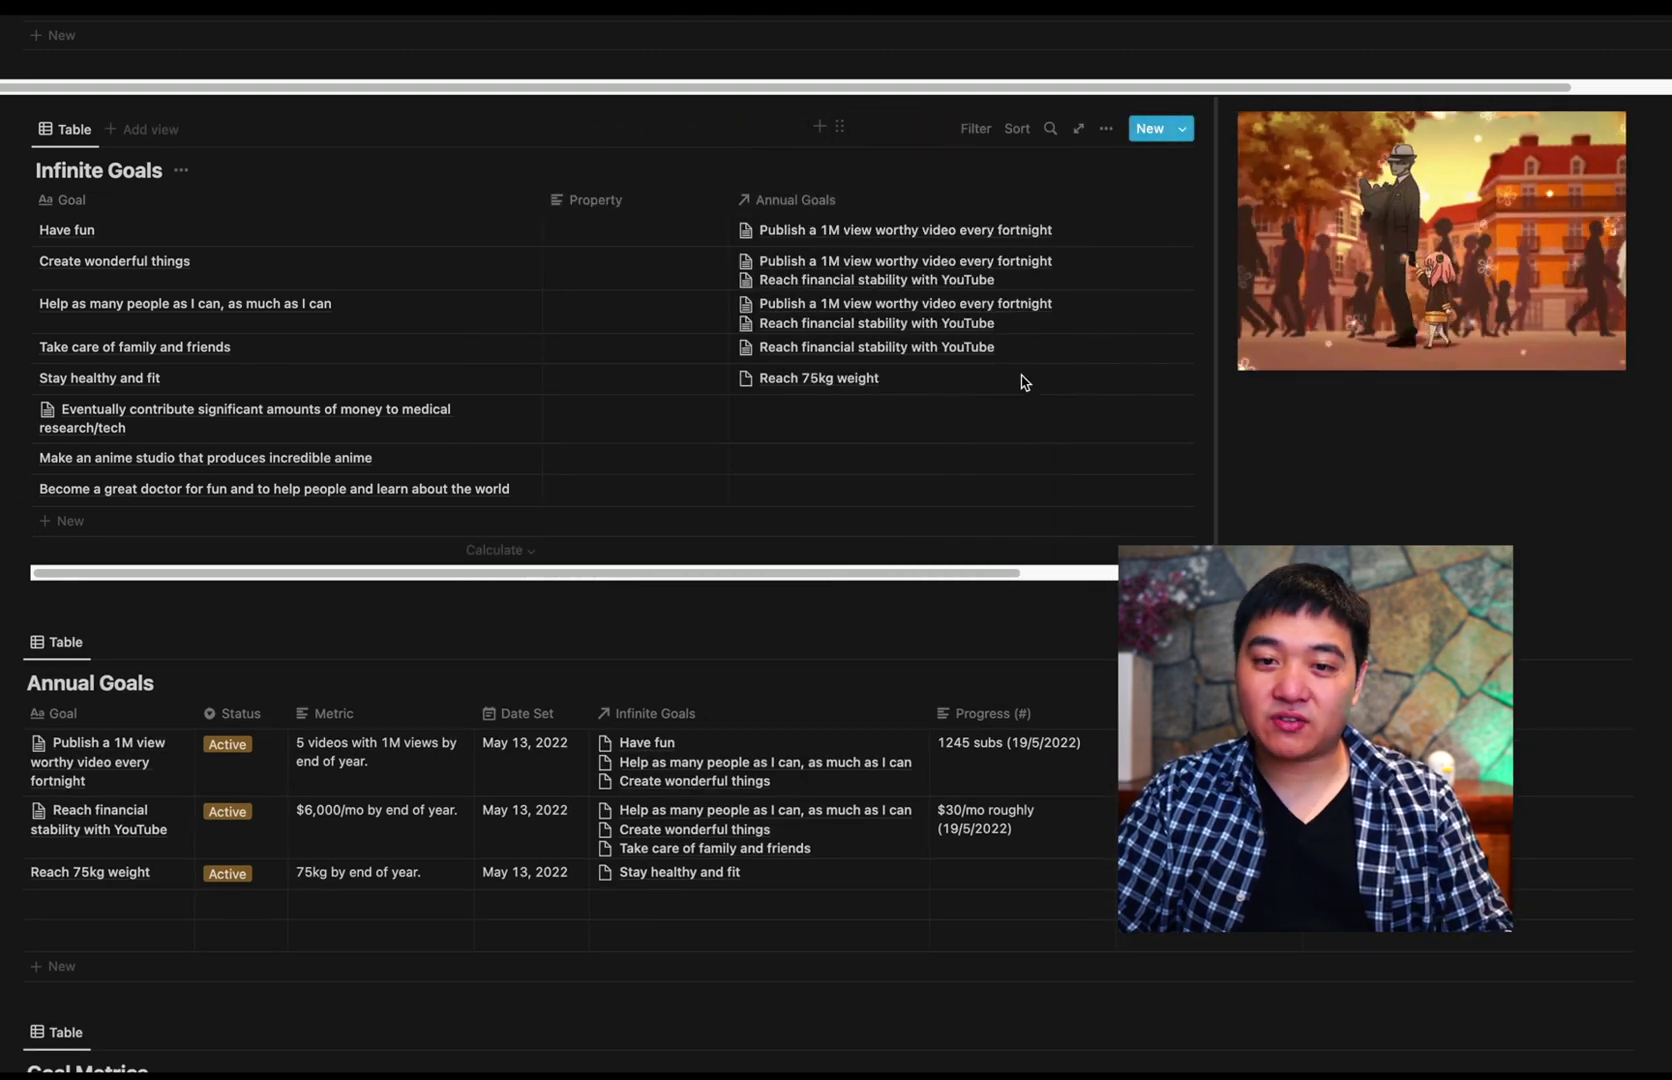
pyautogui.scroll(1, 1025, 451)
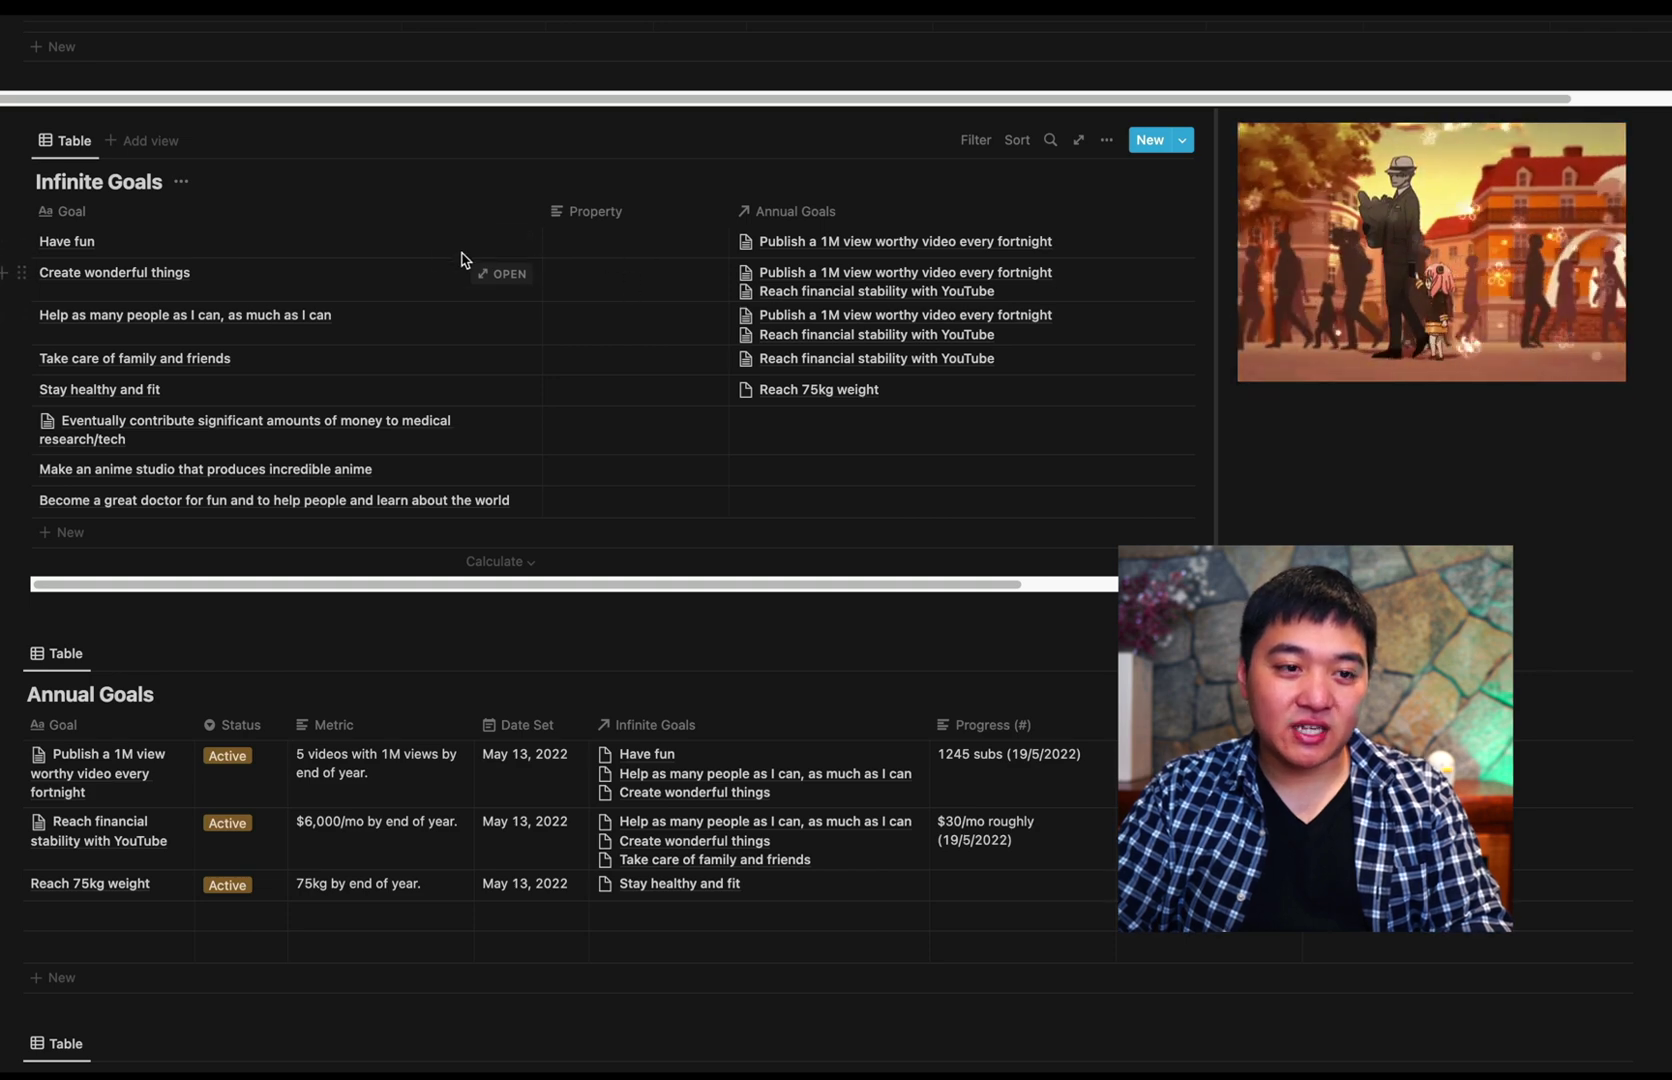
# - Peek at the annual goals linked to 'Have fun', then dismiss the popup
pyautogui.click(1075, 247)
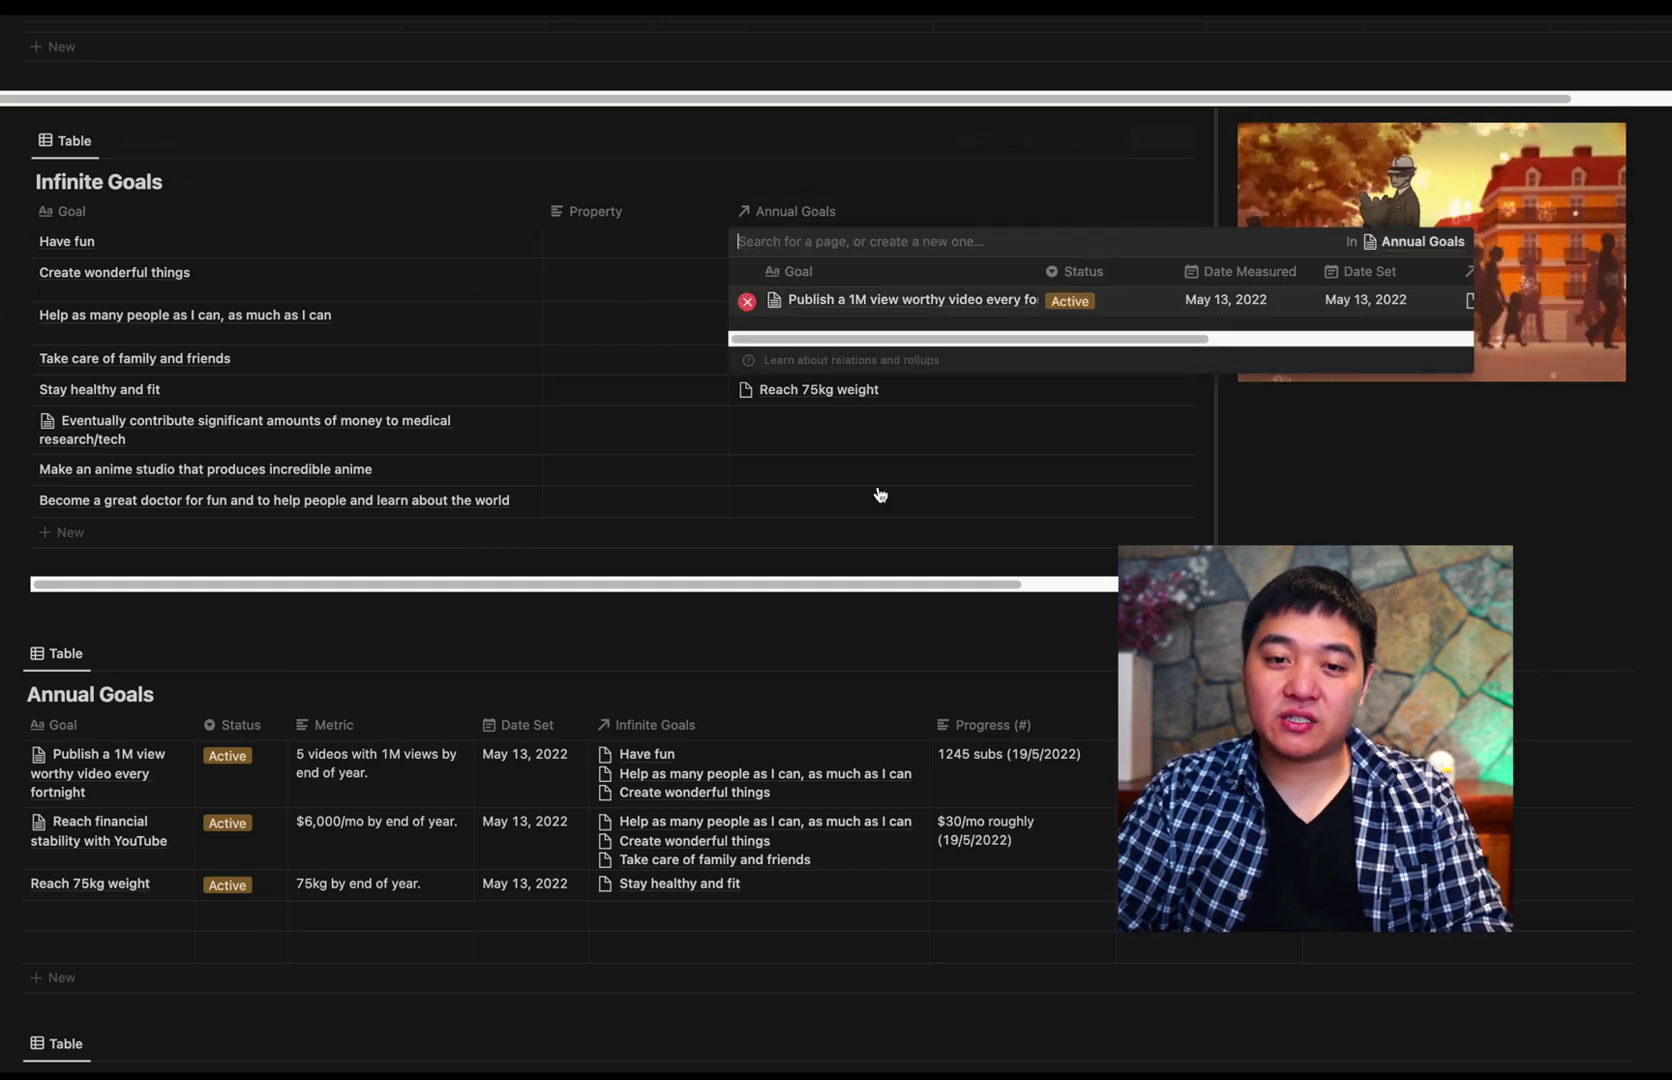
pyautogui.press('Escape')
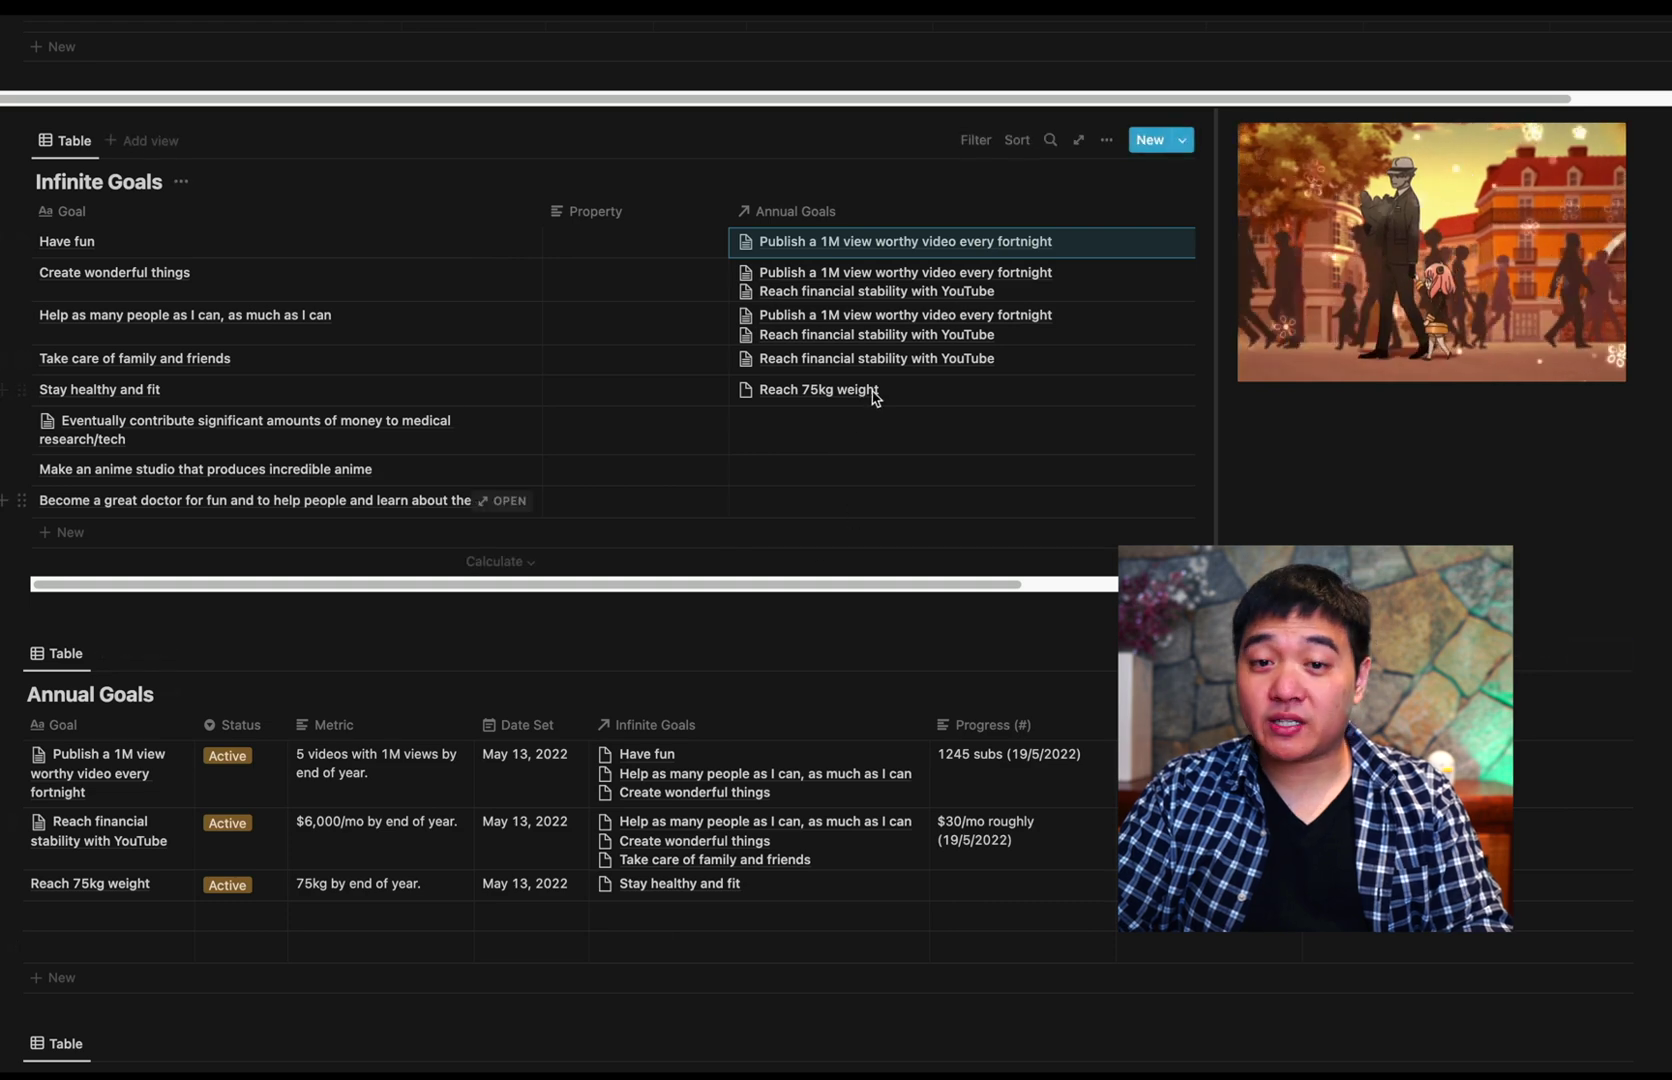
# - Clean up the first annual goal's title, removing a stray character and restoring '1M'
pyautogui.click(63, 774)
pyautogui.doubleClick(59, 756)
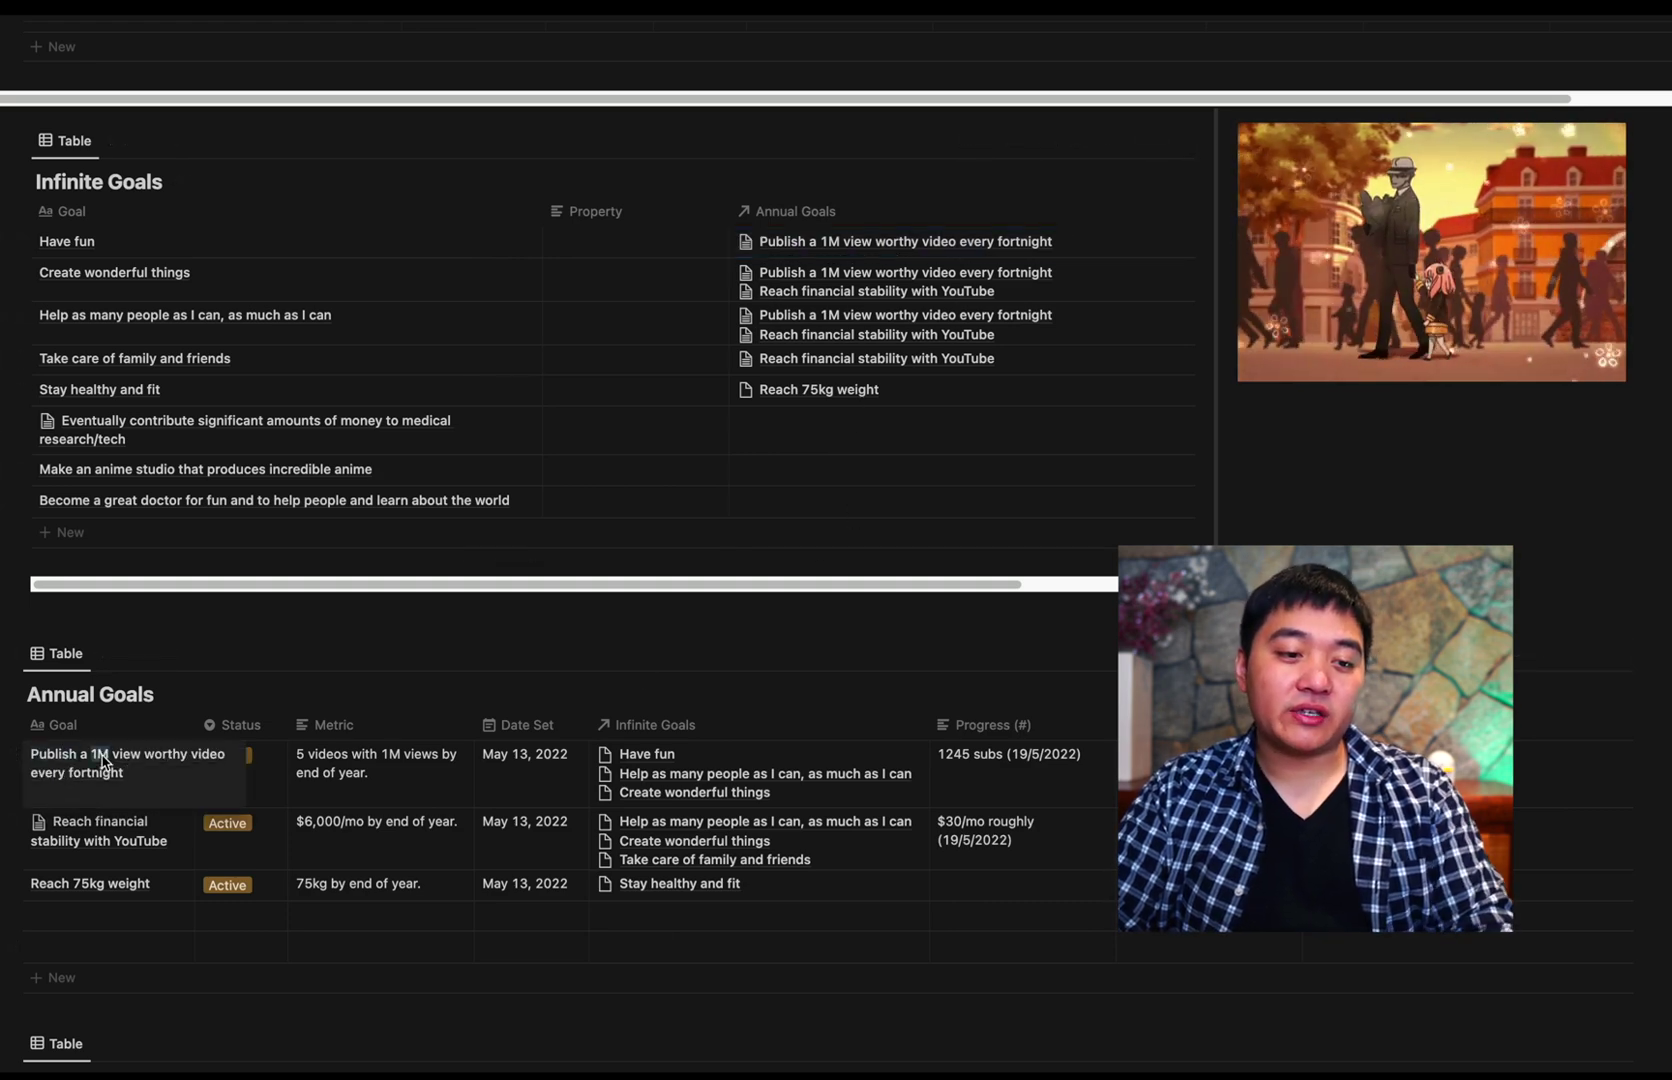
pyautogui.write('`')
pyautogui.press('BackSpace')
pyautogui.write('10')
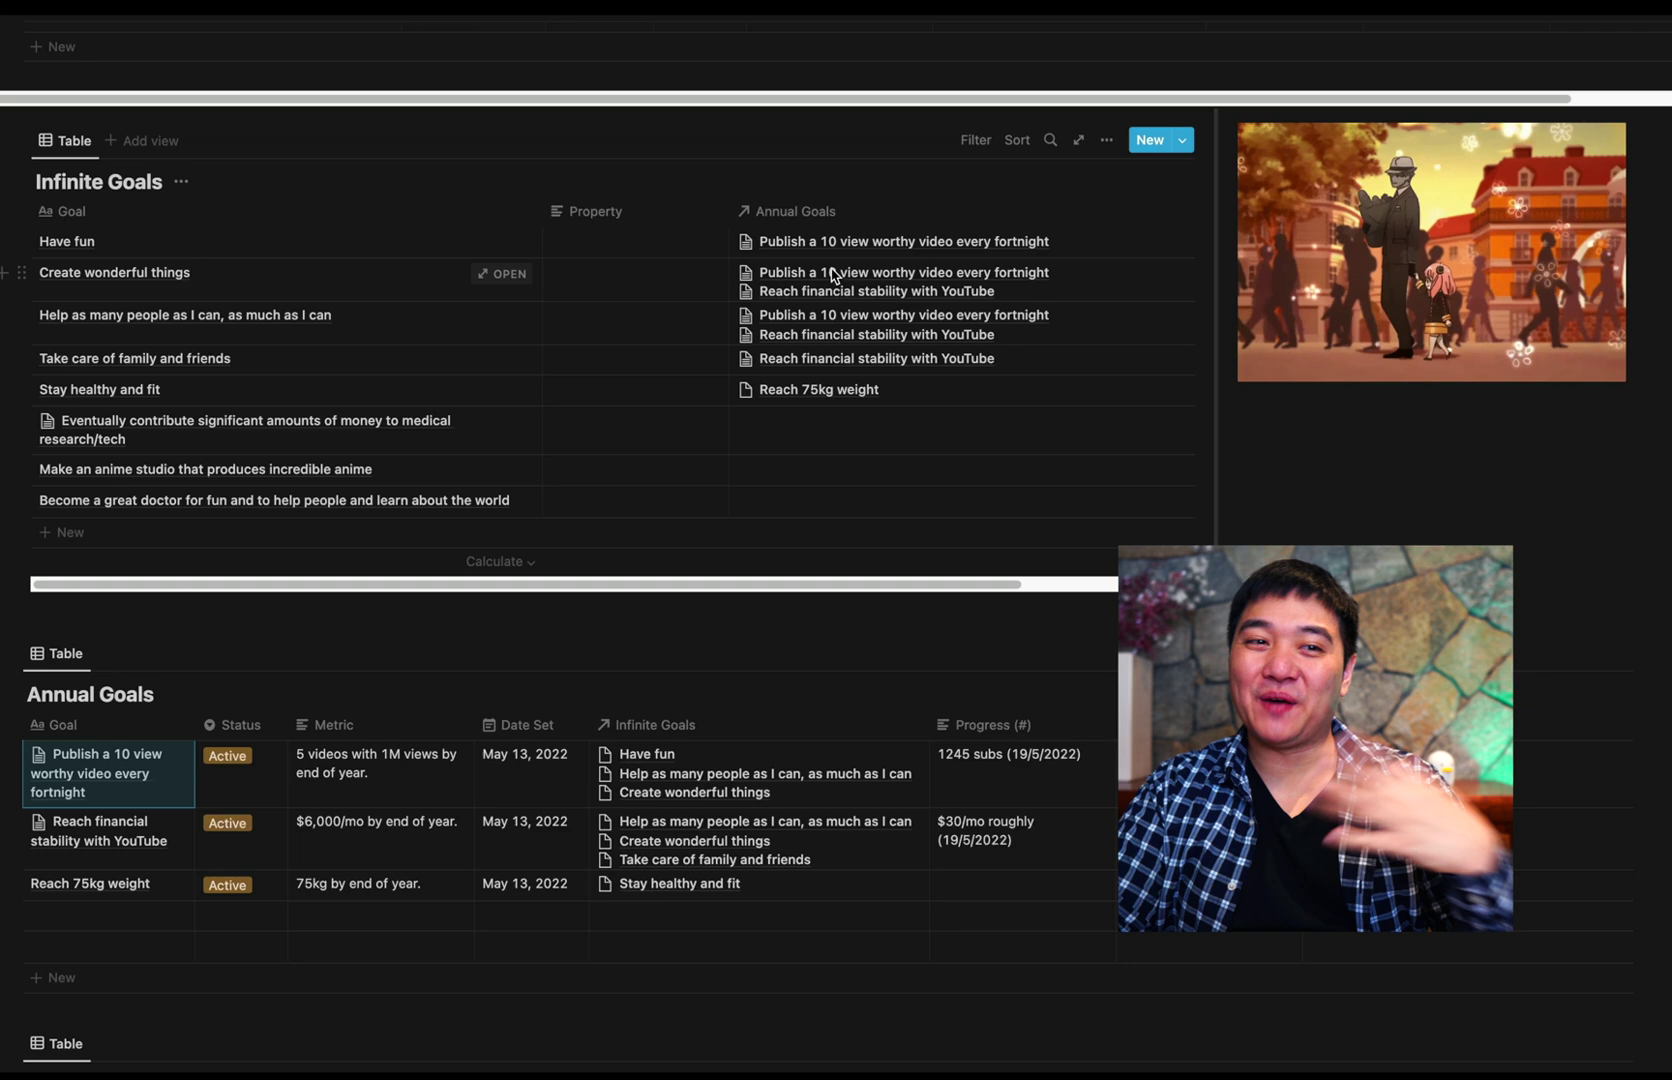
pyautogui.press('BackSpace')
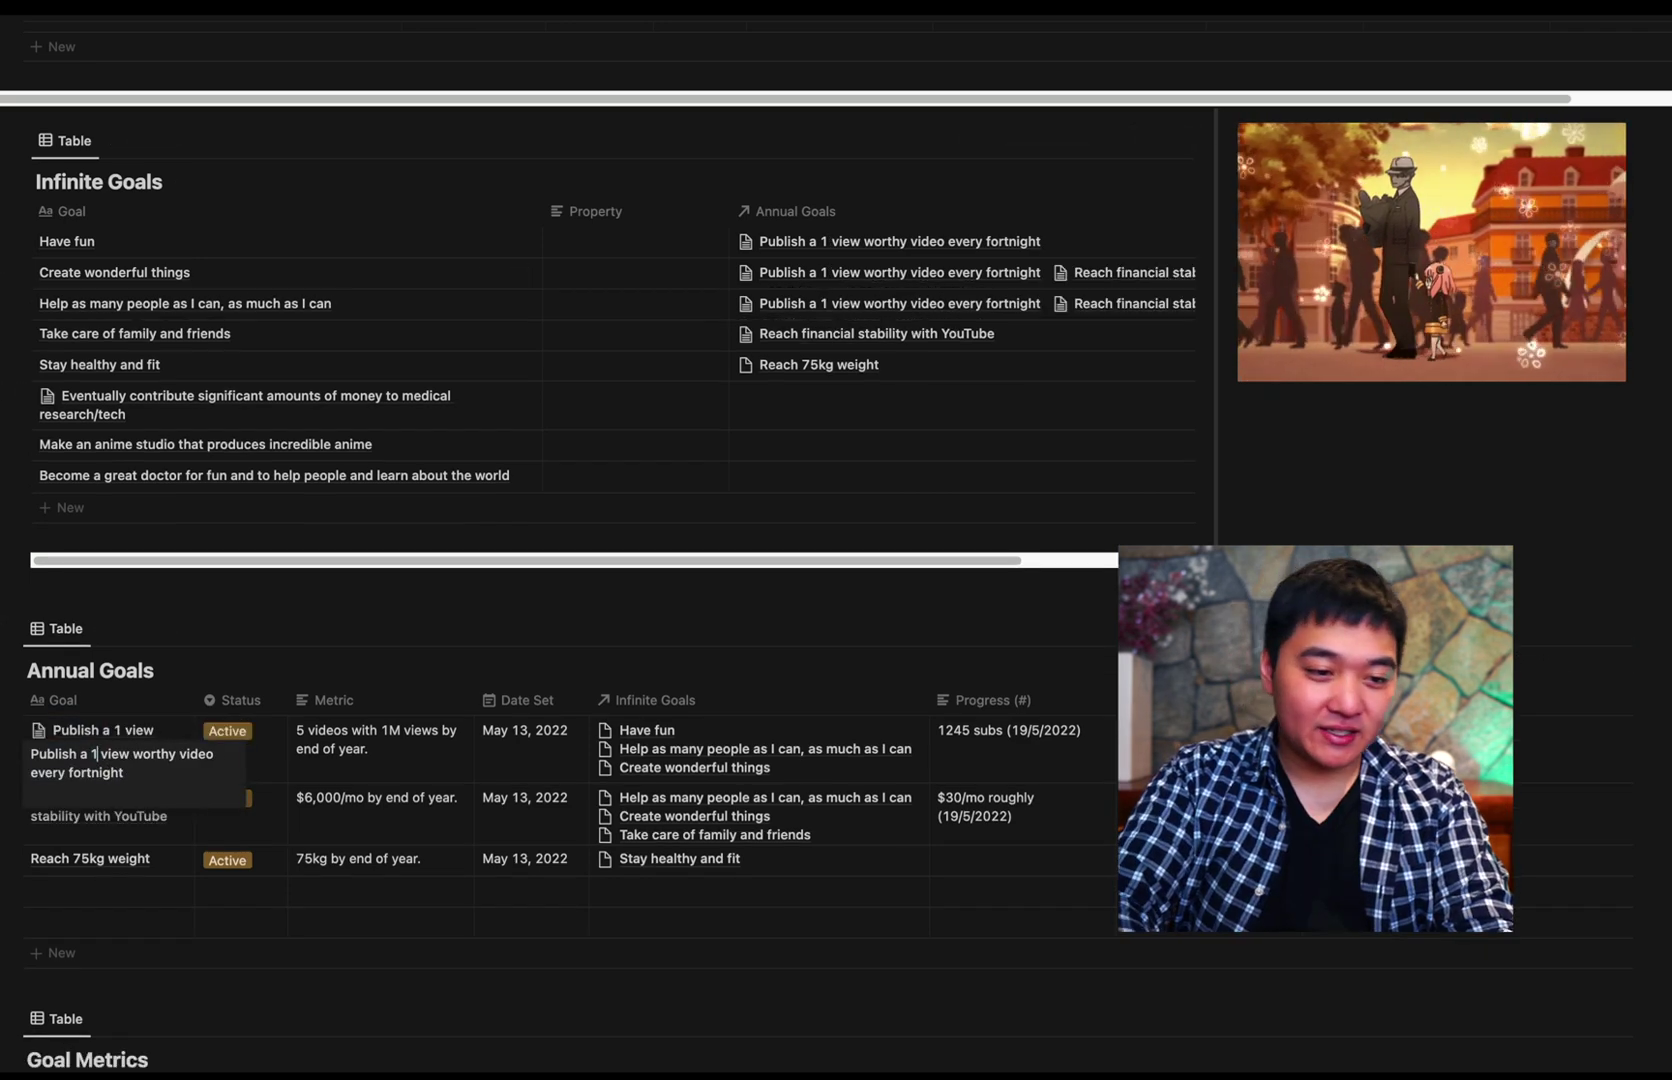
pyautogui.write('M')
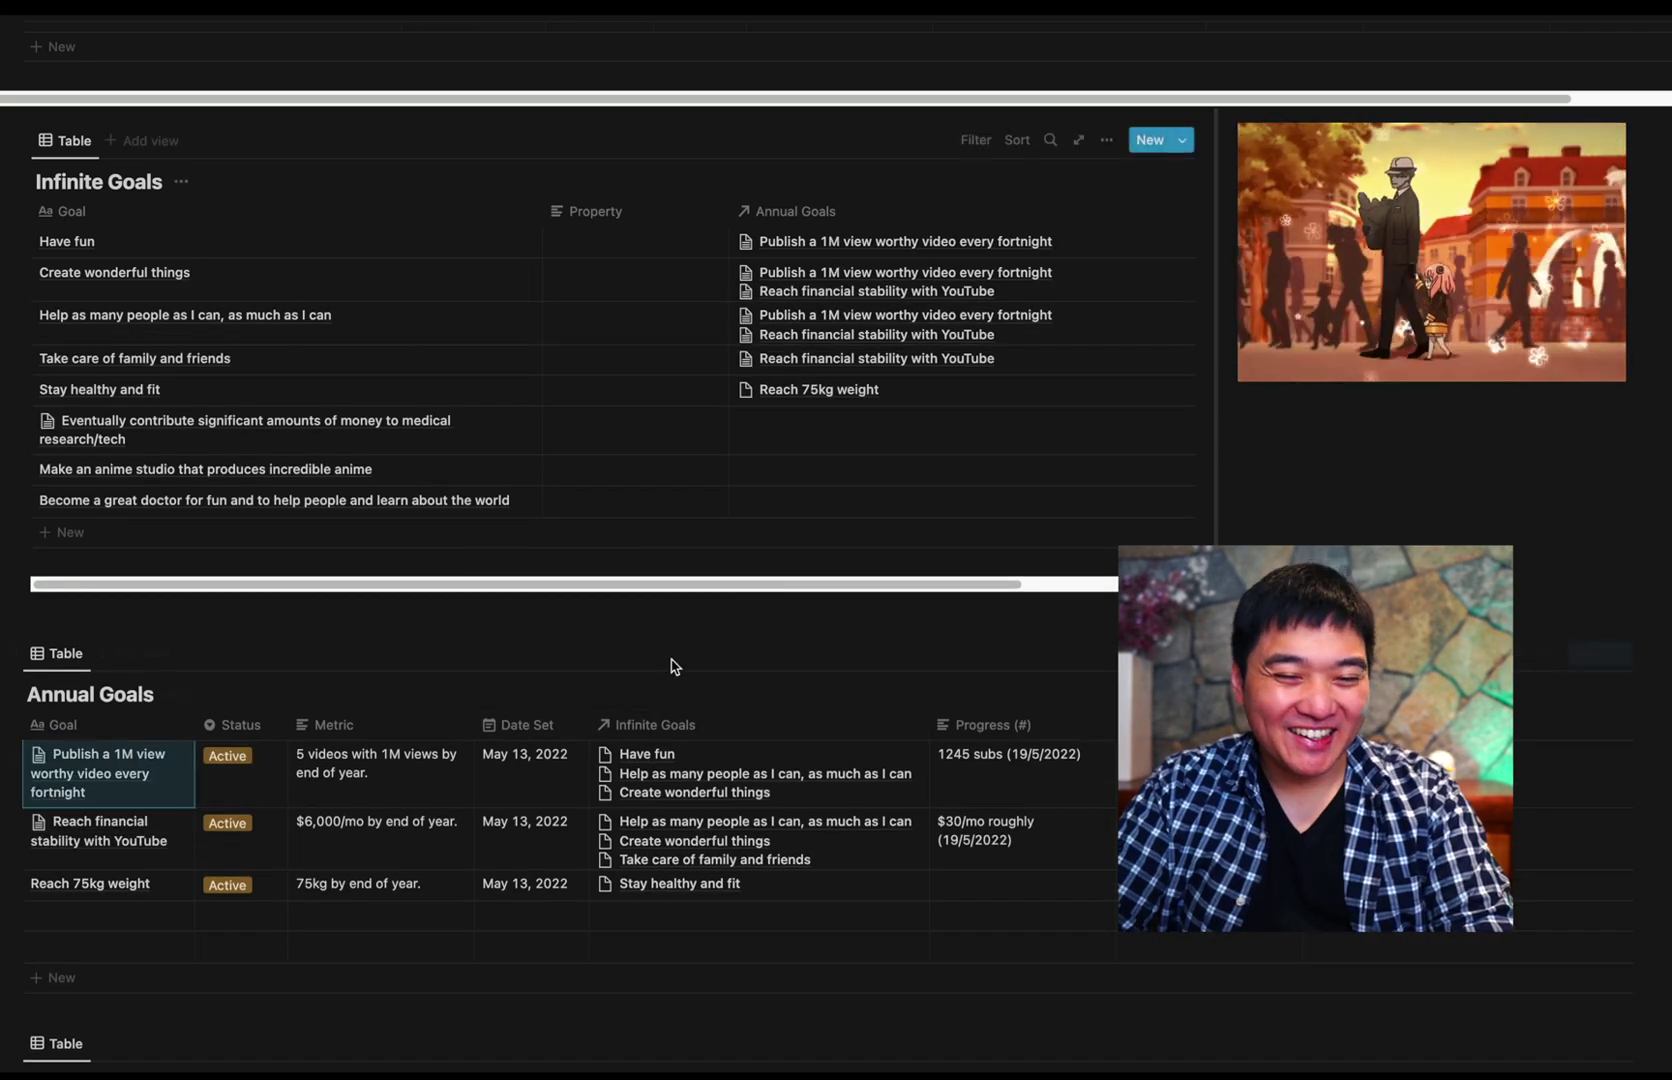
pyautogui.scroll(-2, 671, 666)
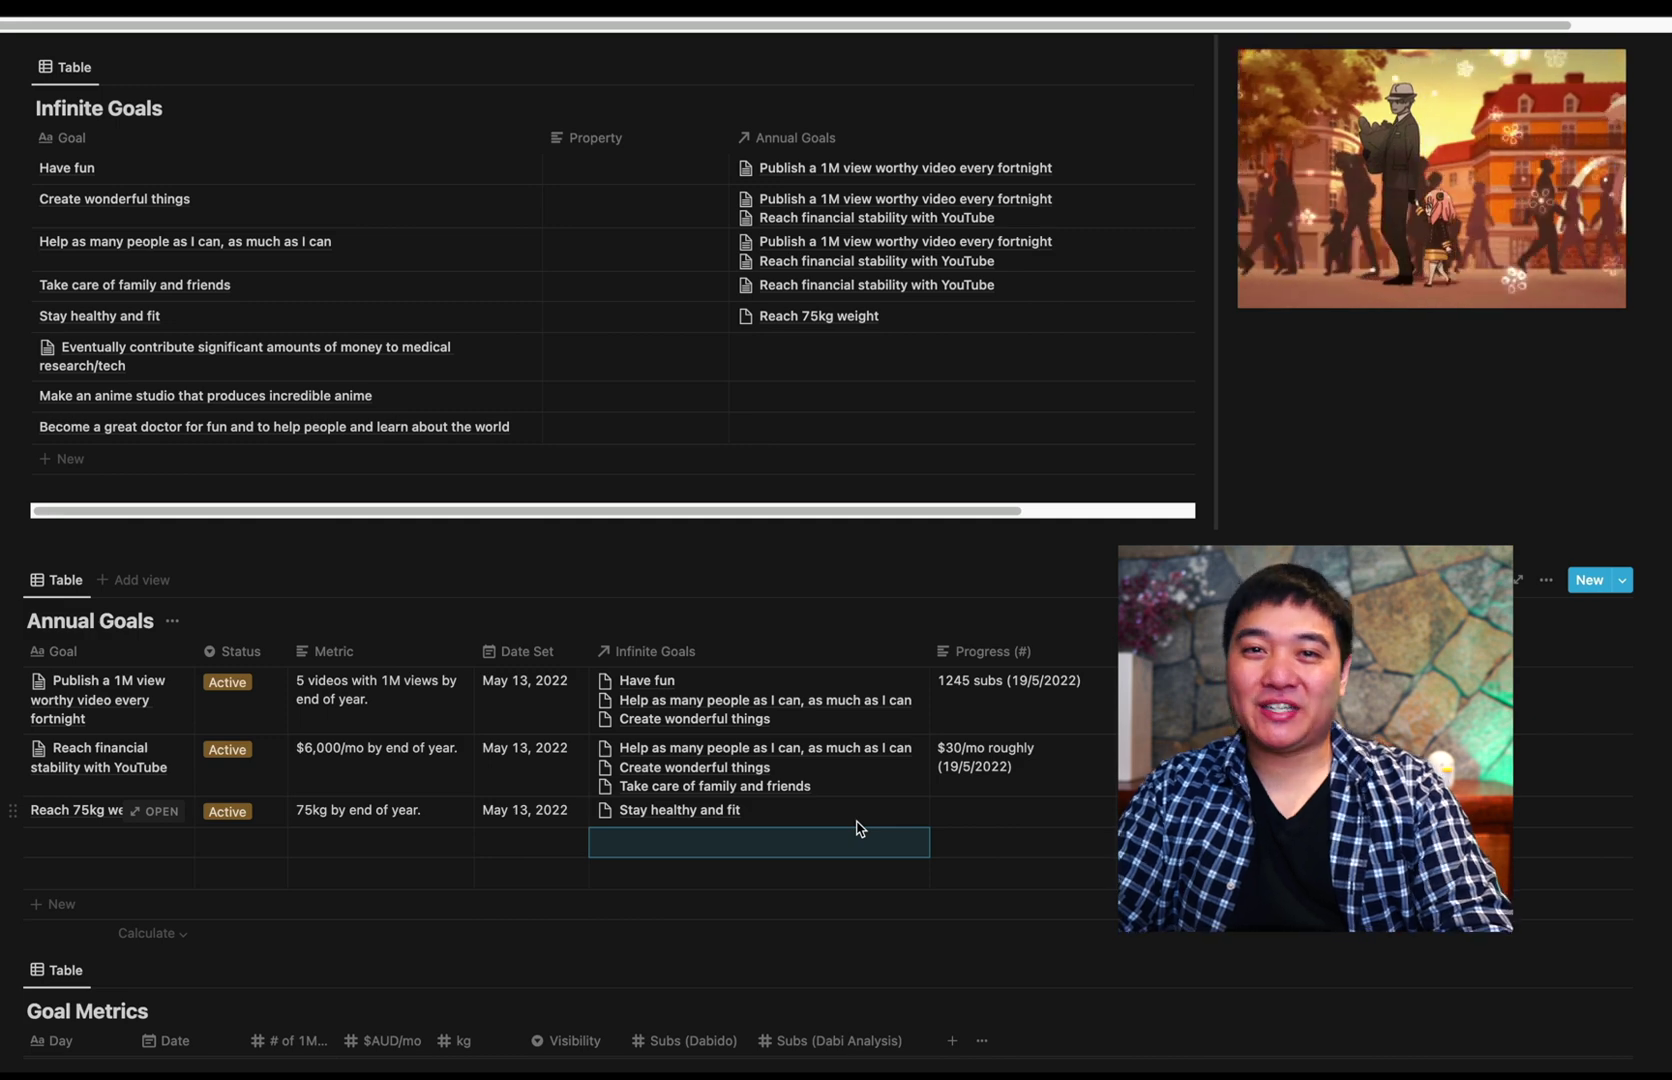
pyautogui.scroll(2, 276, 909)
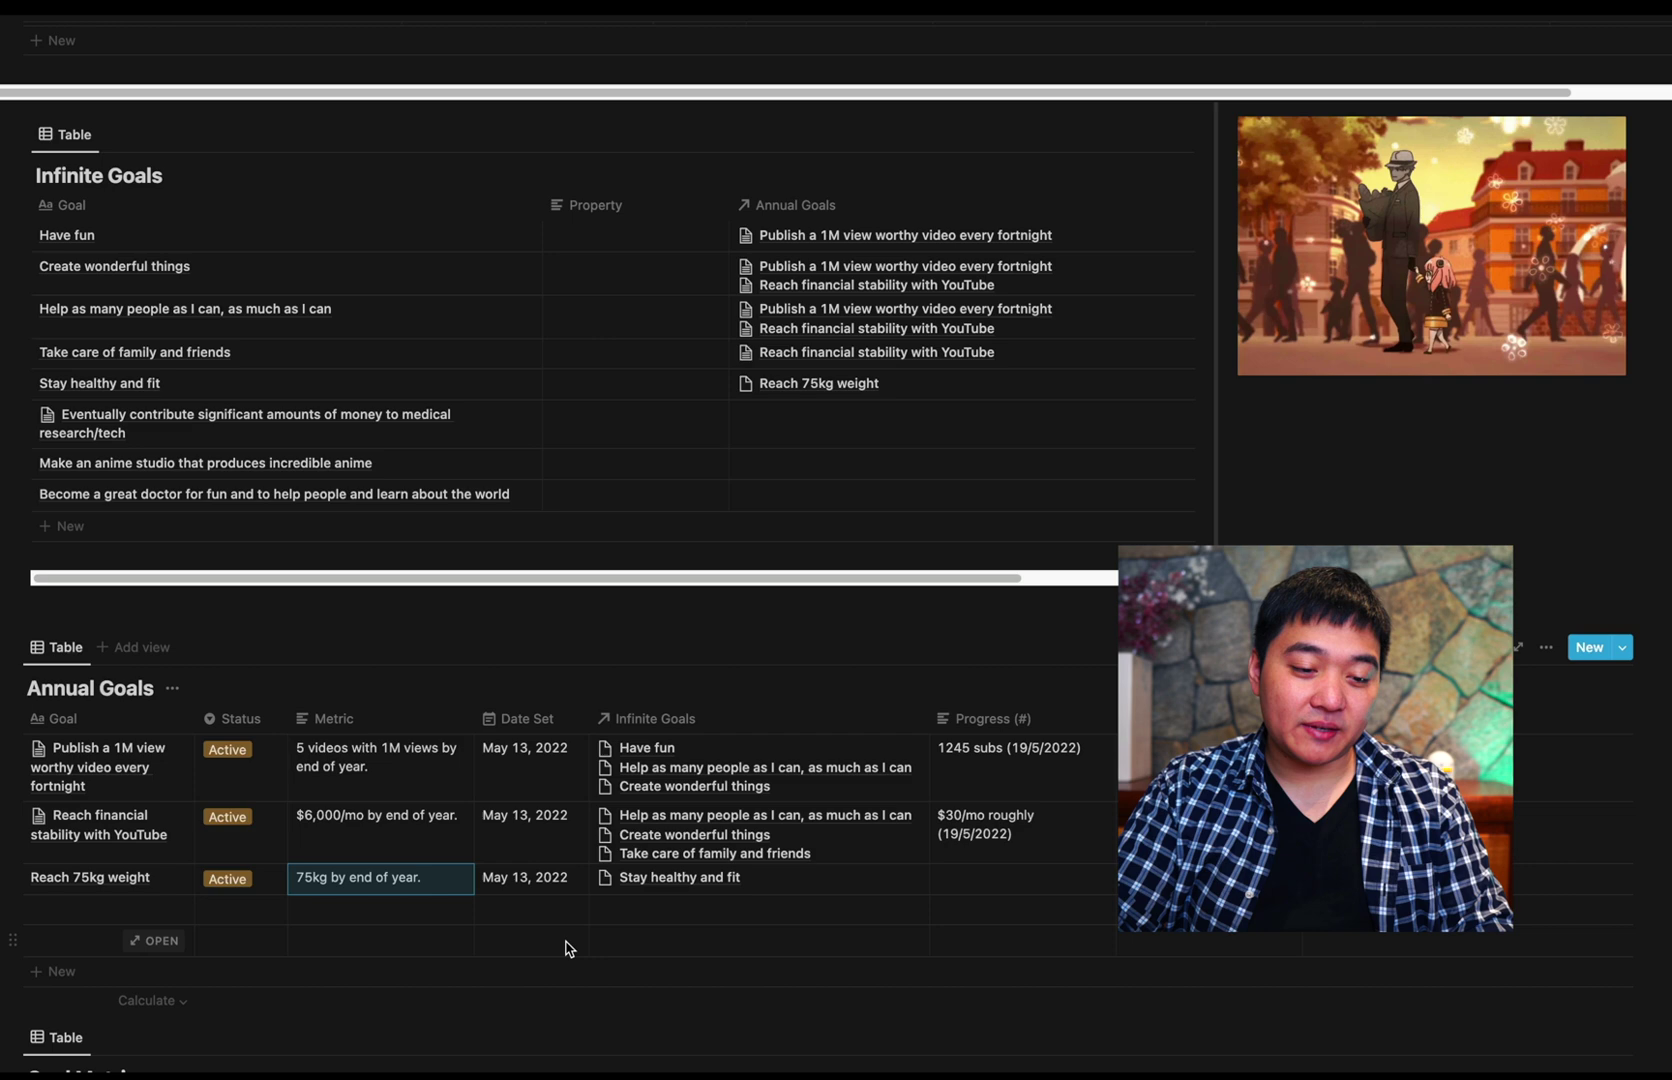
pyautogui.scroll(-3, 562, 974)
pyautogui.scroll(-2, 914, 856)
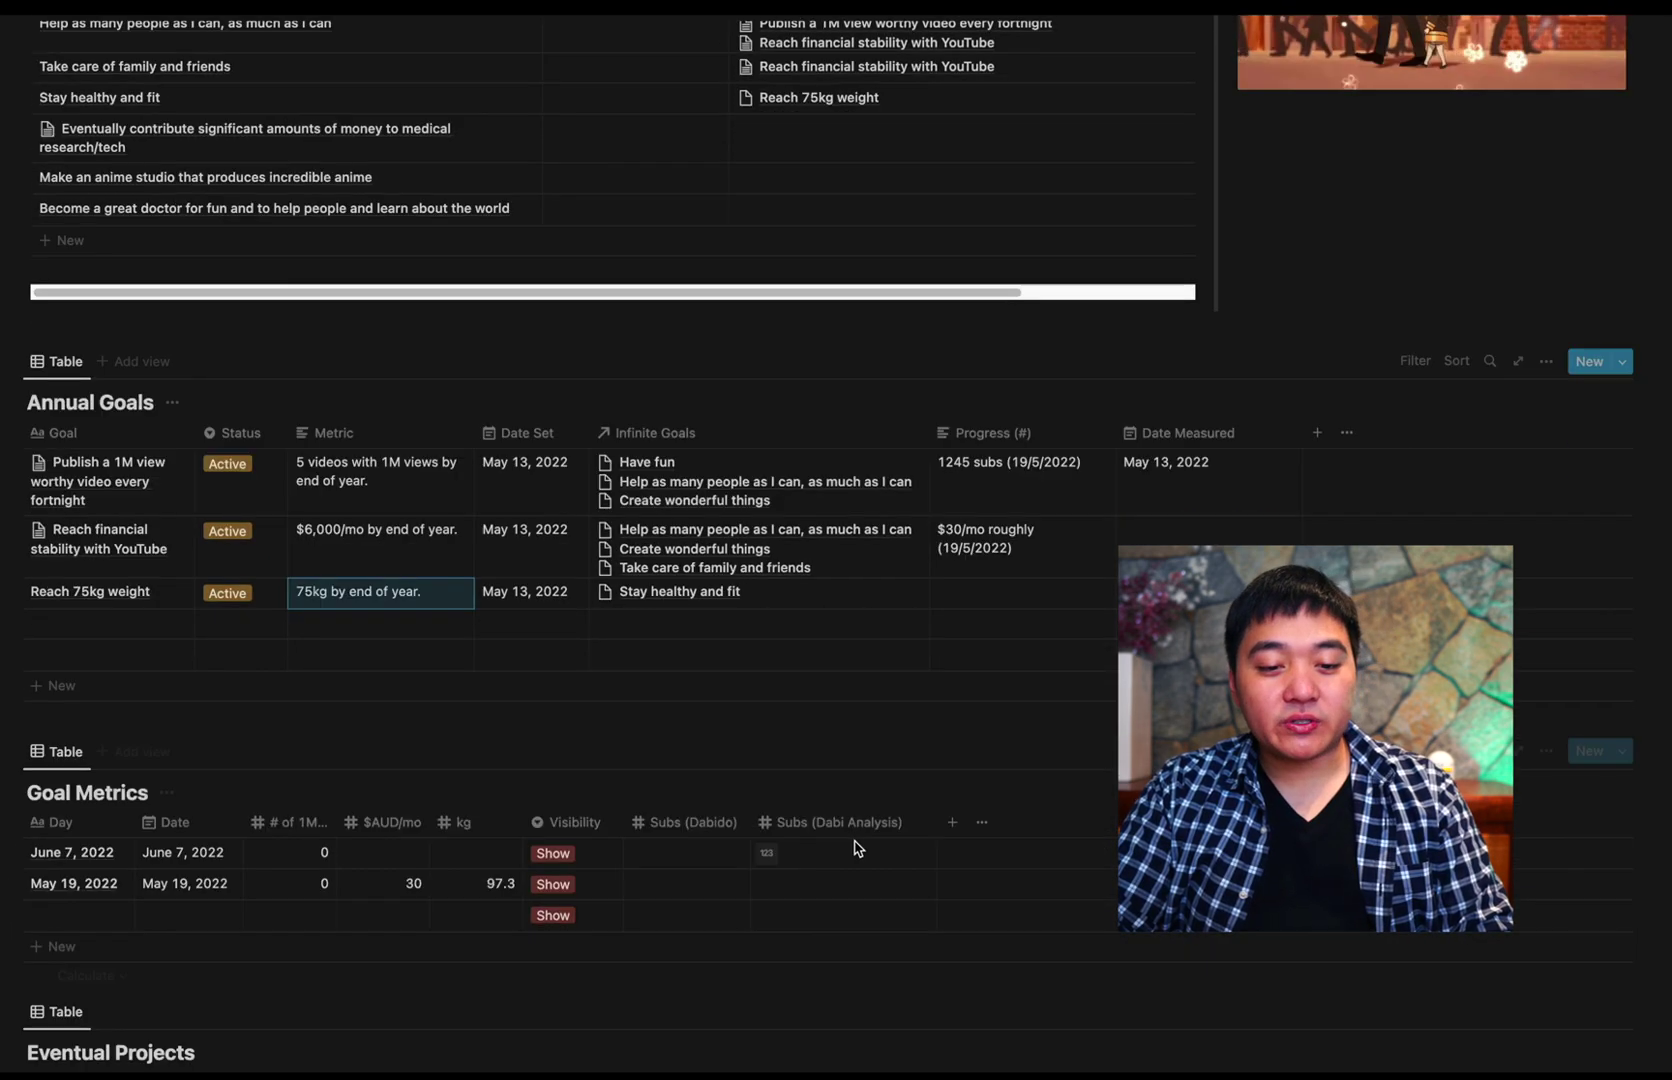
pyautogui.scroll(-1, 615, 609)
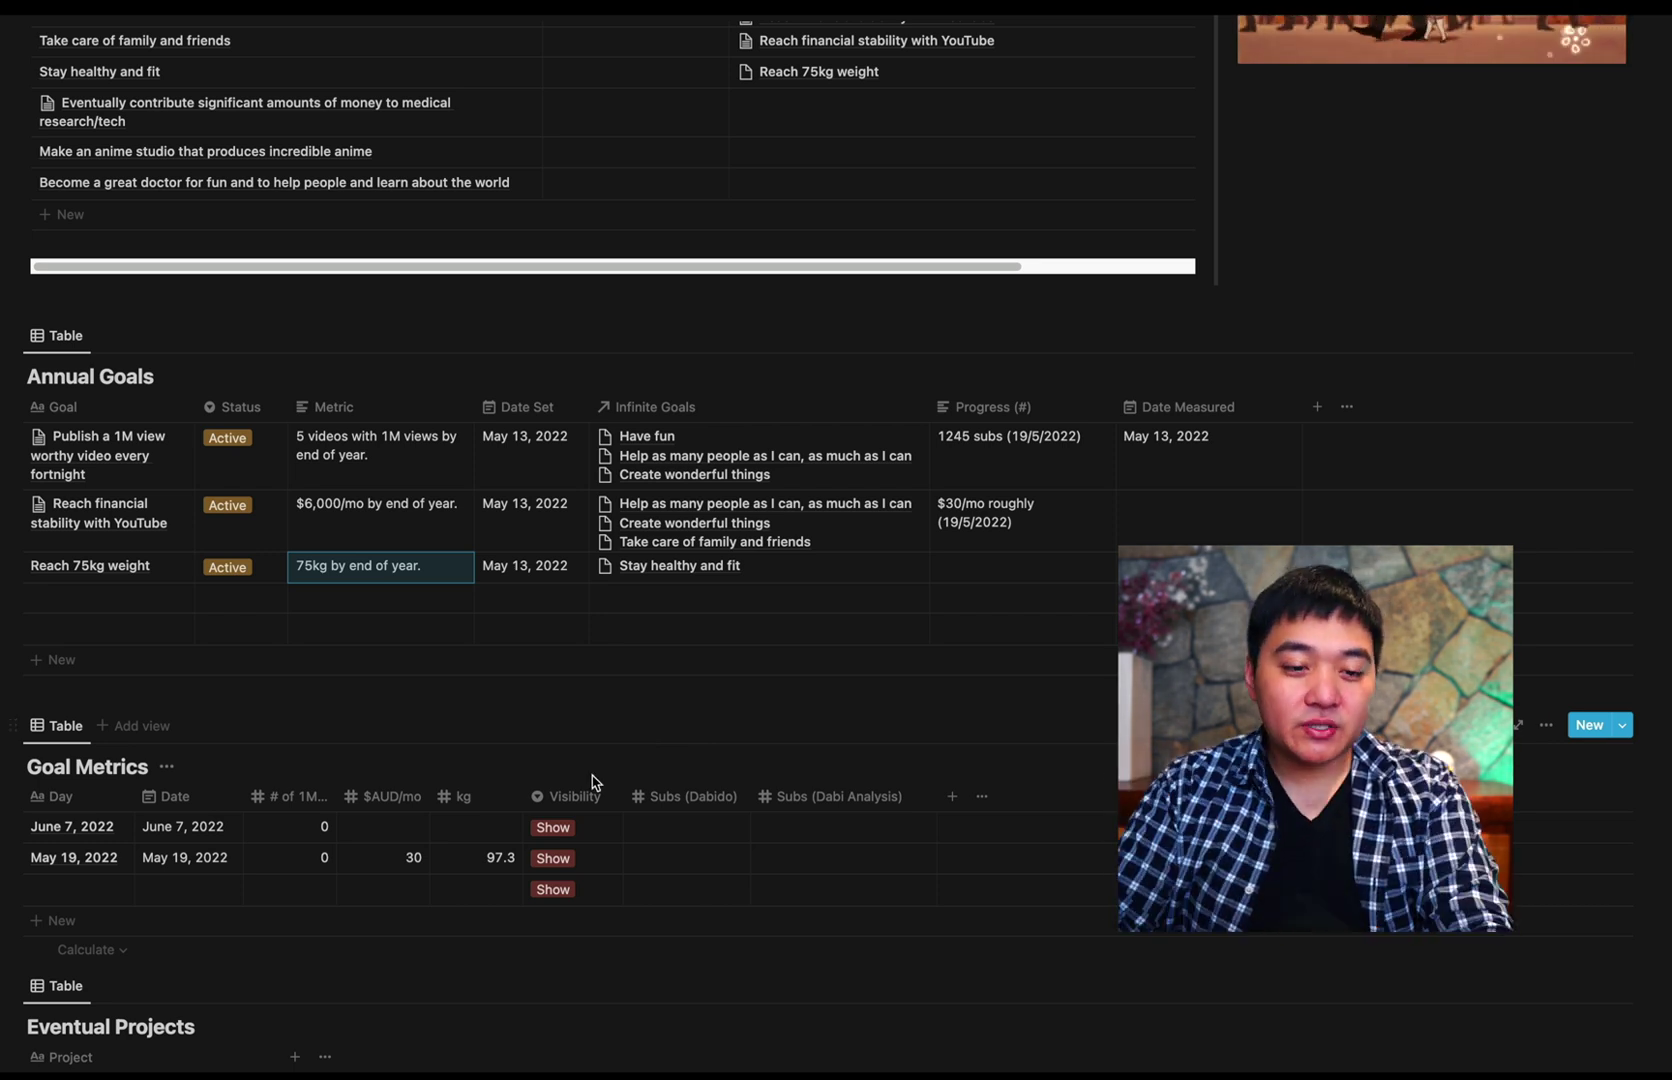
# - Leave the June 7 income blank and record the weight as 98 kg
pyautogui.click(385, 829)
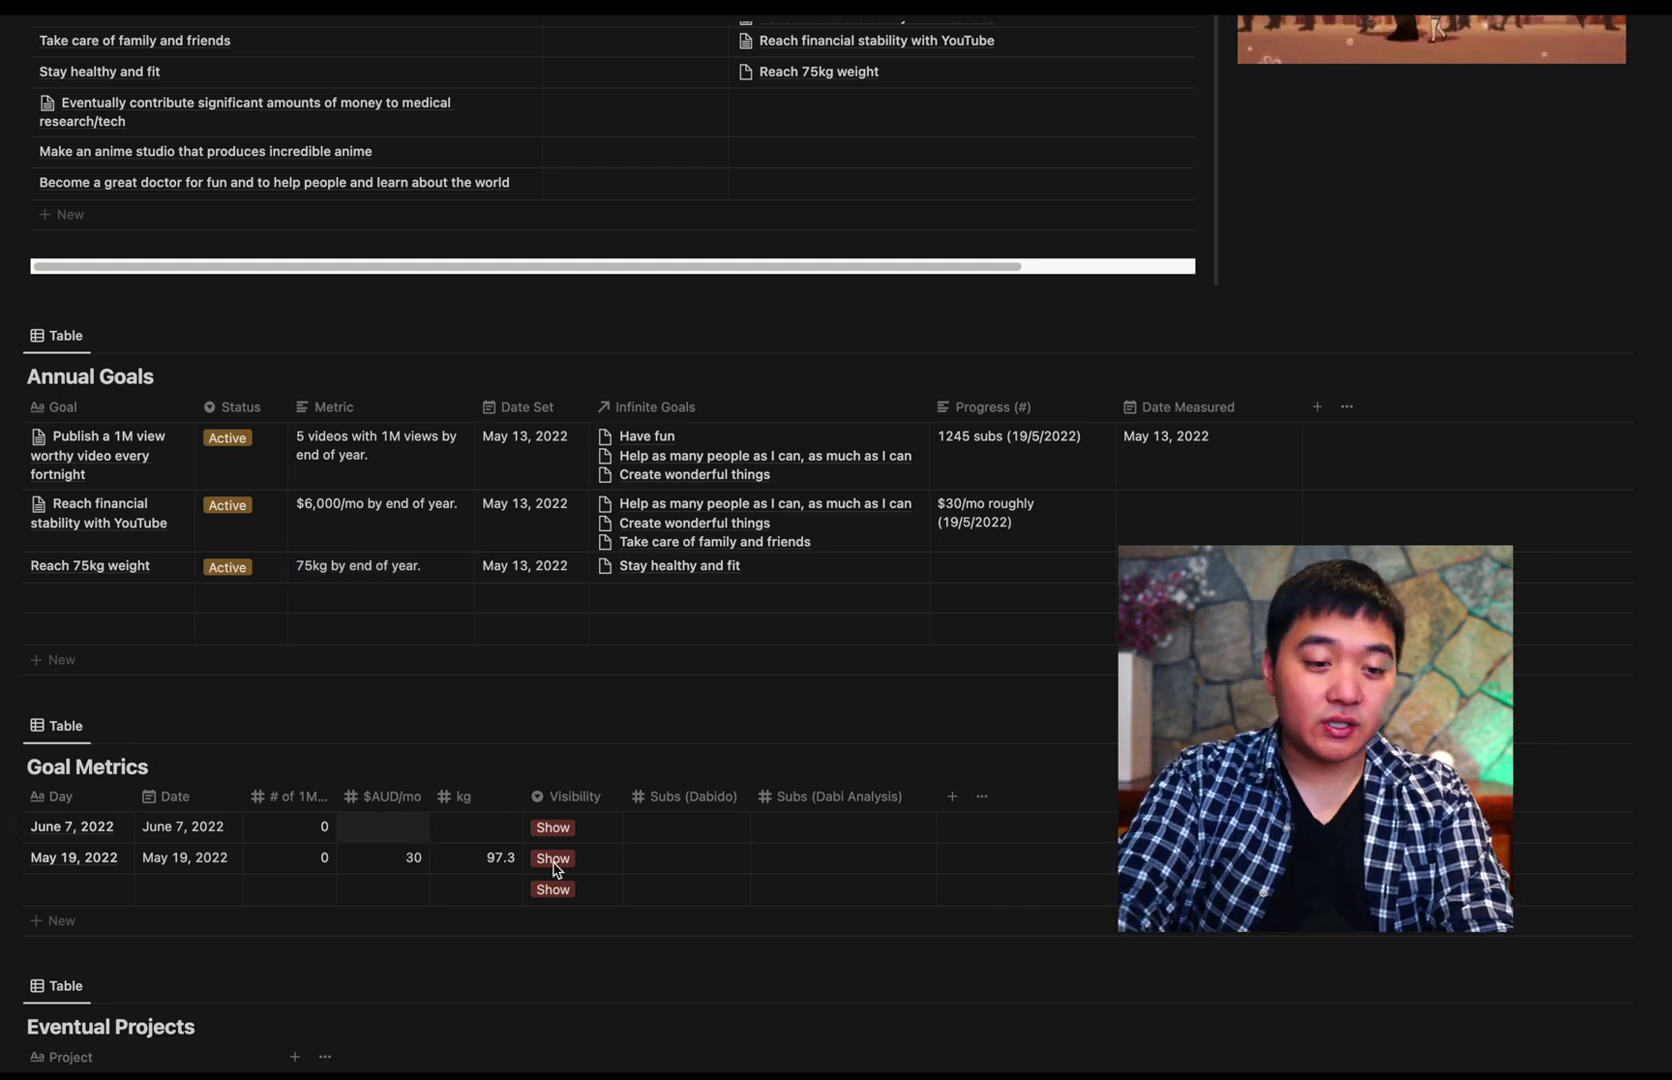
pyautogui.press('Escape')
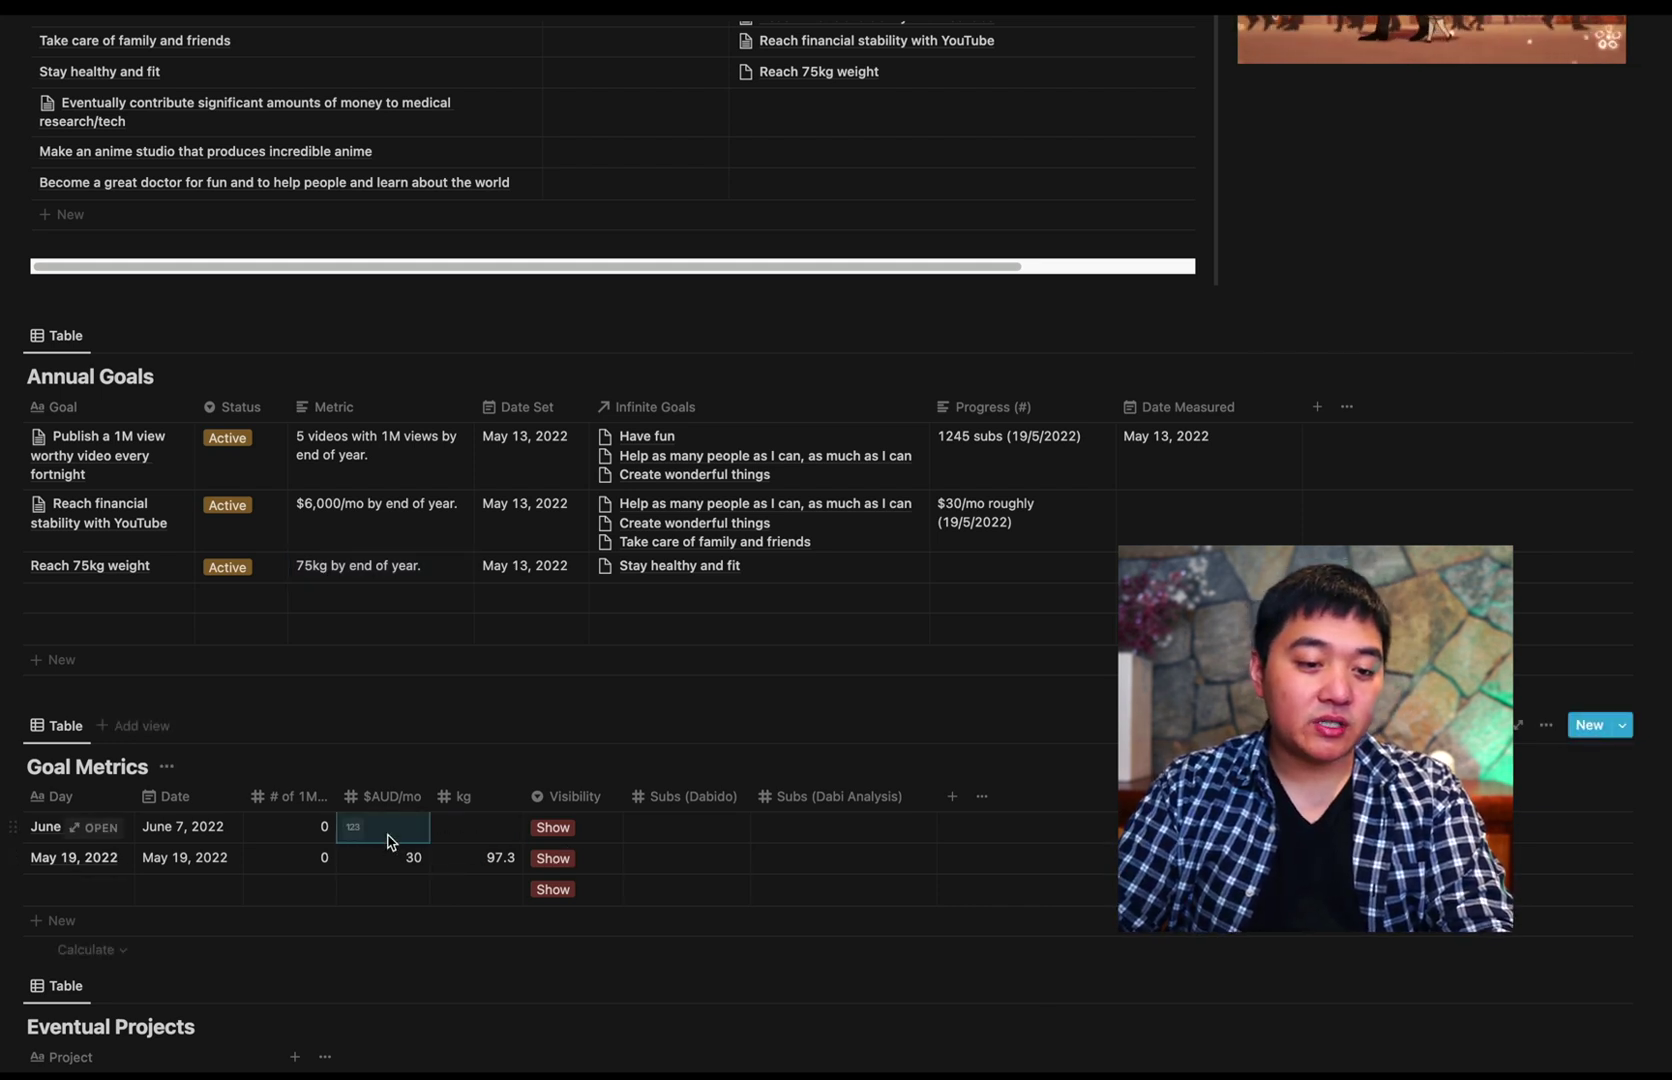
pyautogui.click(492, 838)
pyautogui.write('98')
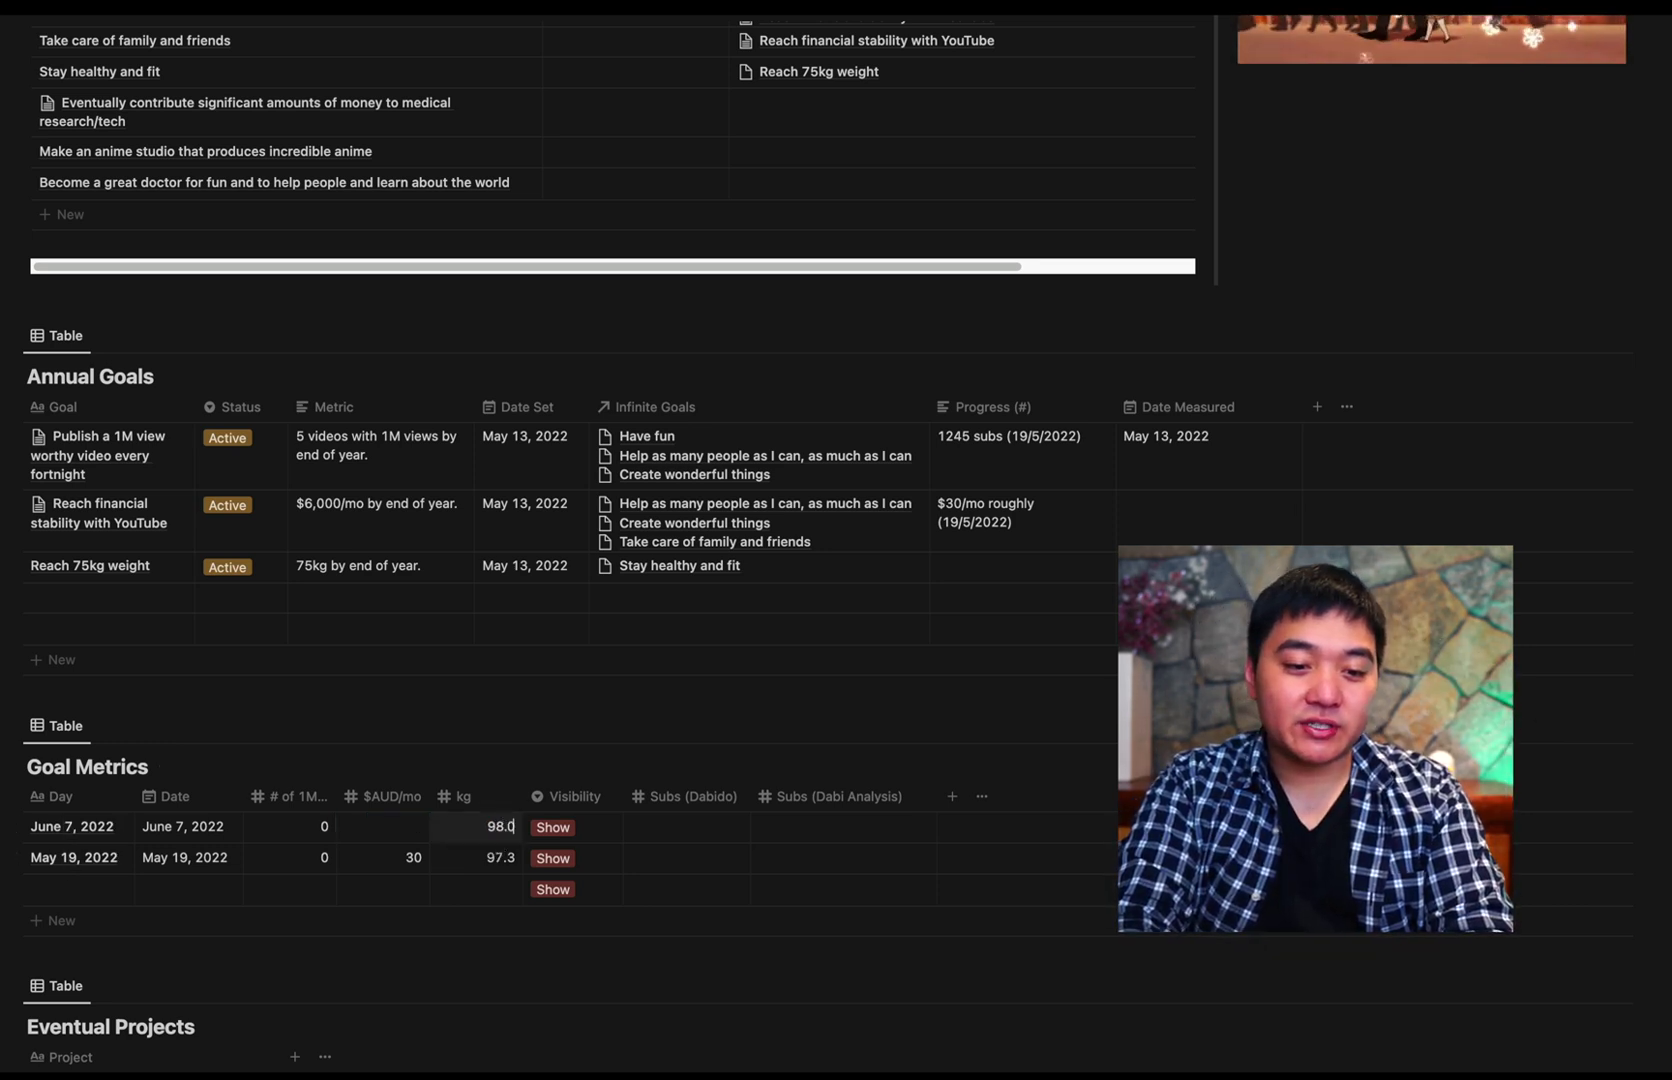
pyautogui.press('Escape')
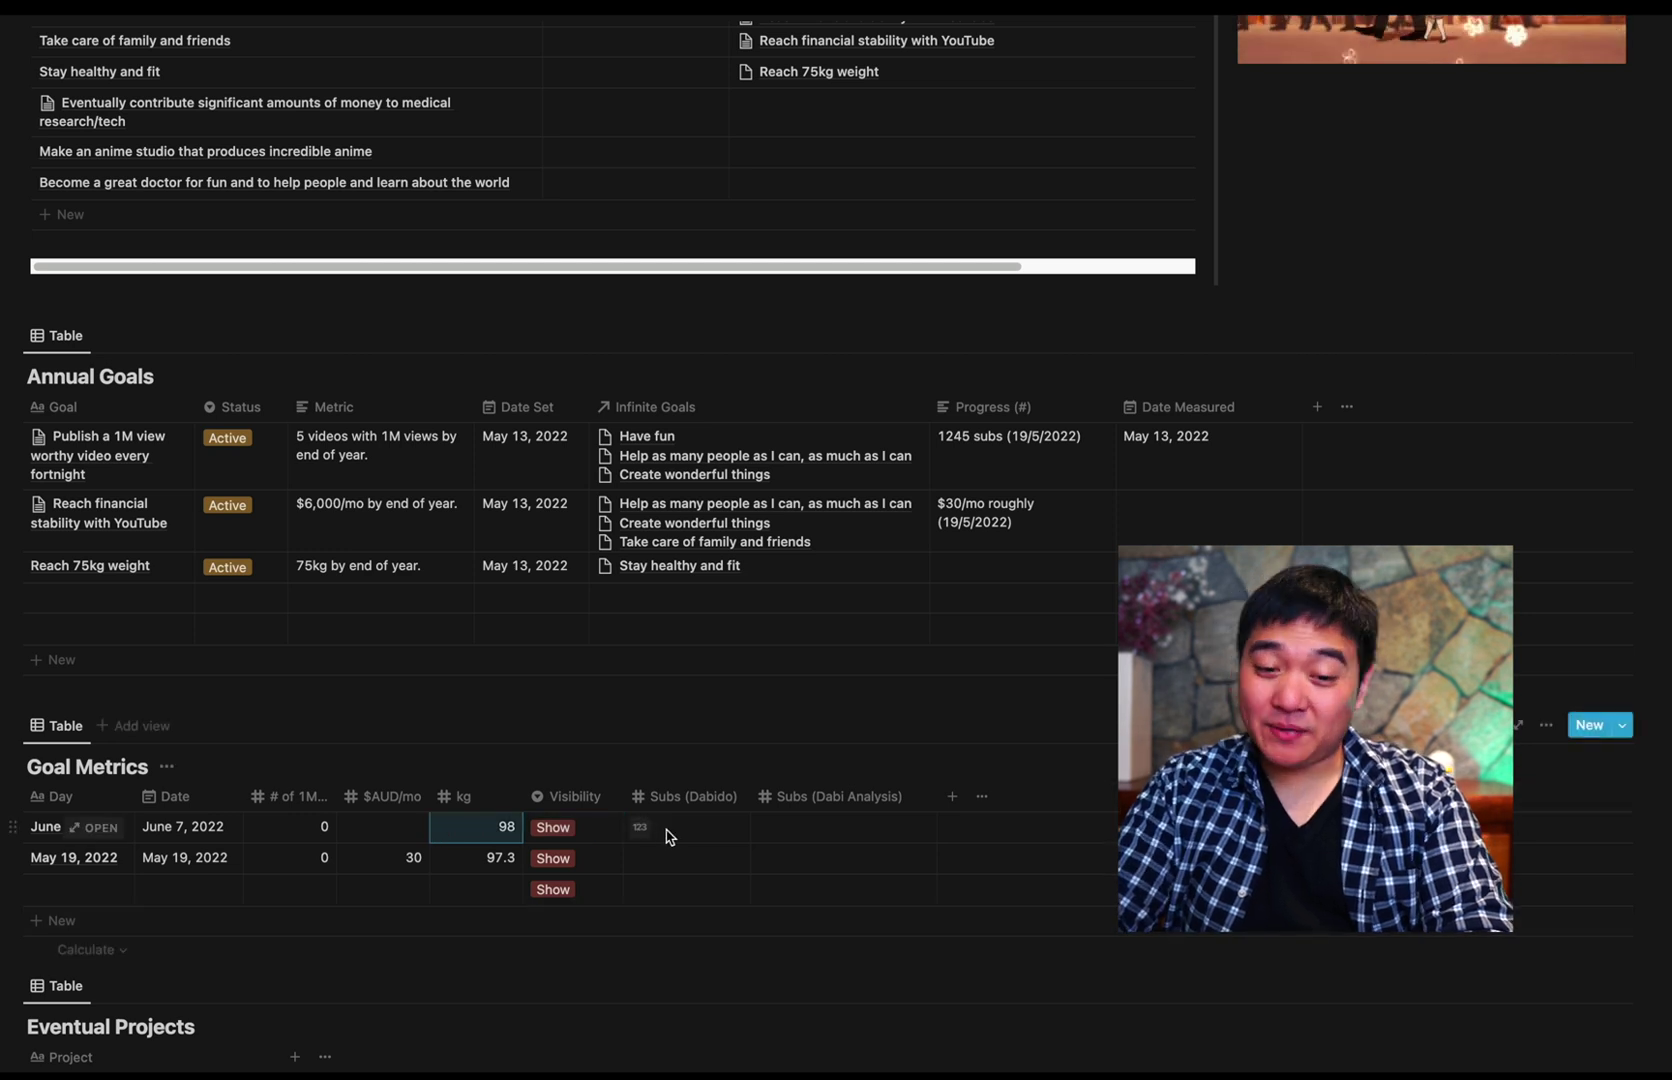
# - Record 1254 Dabido subscribers for June 7 and move to the Dabi Analysis subscriber cell
pyautogui.click(666, 837)
pyautogui.write('1254')
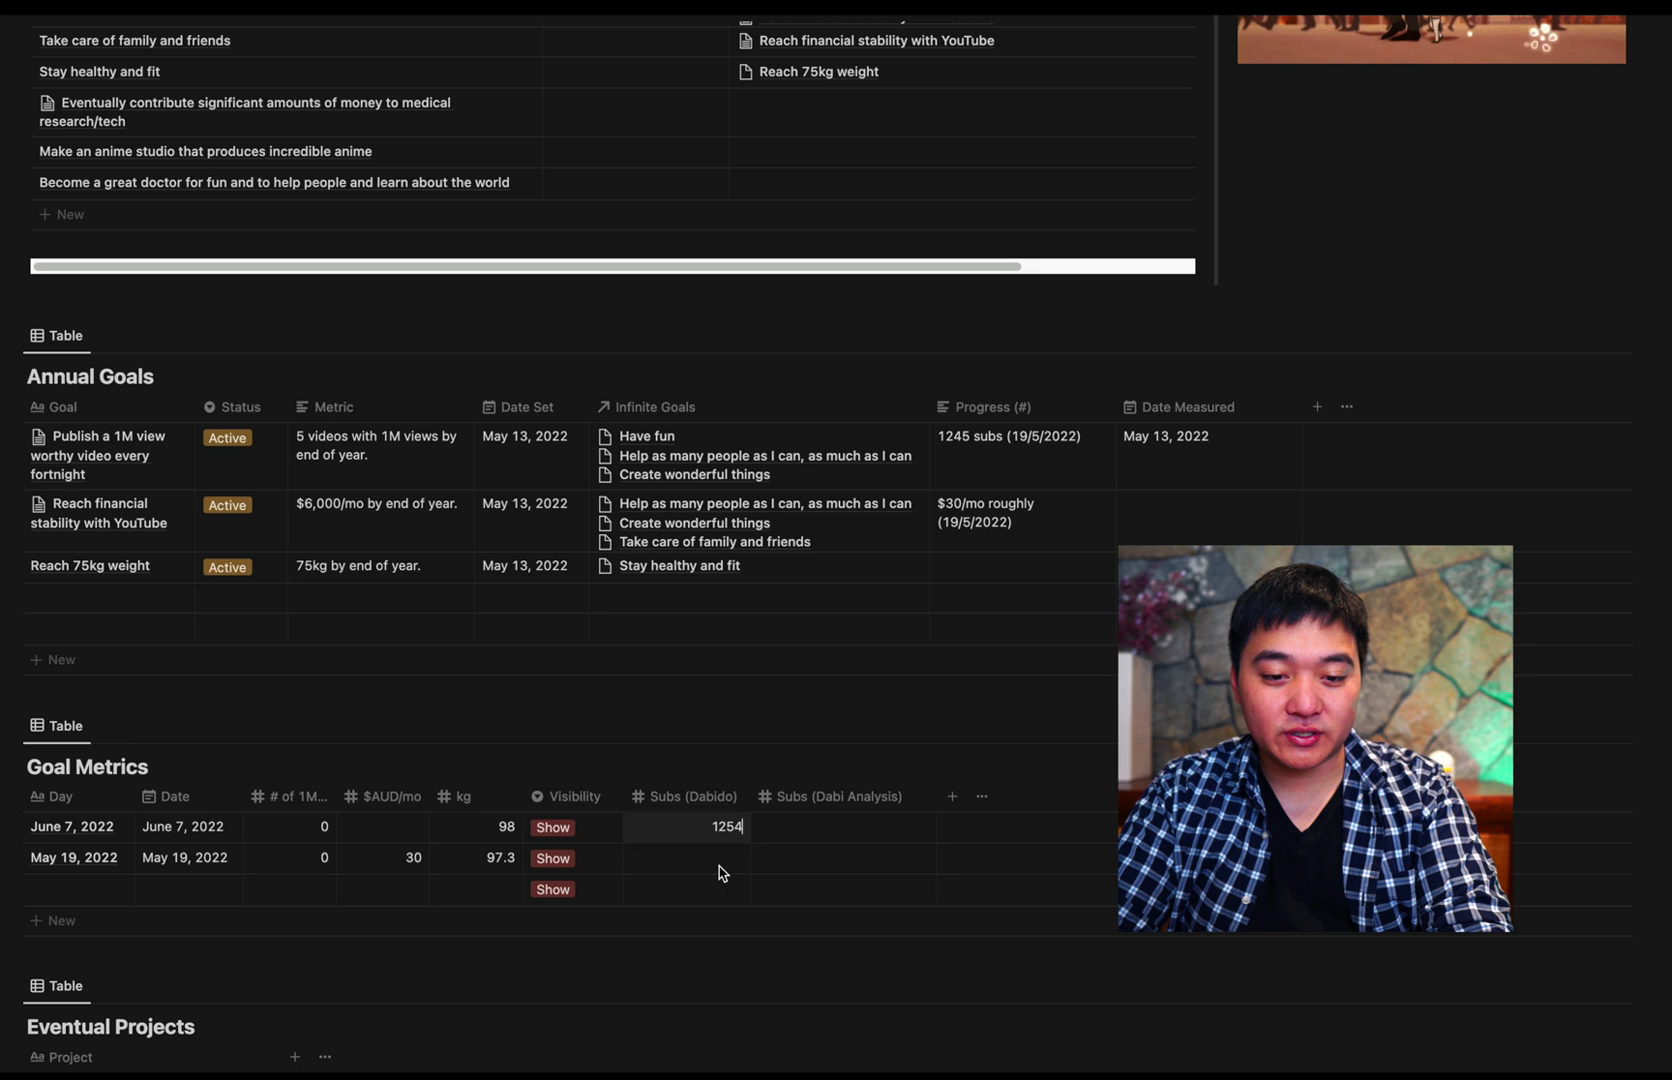
pyautogui.press('Return')
pyautogui.press('Down')
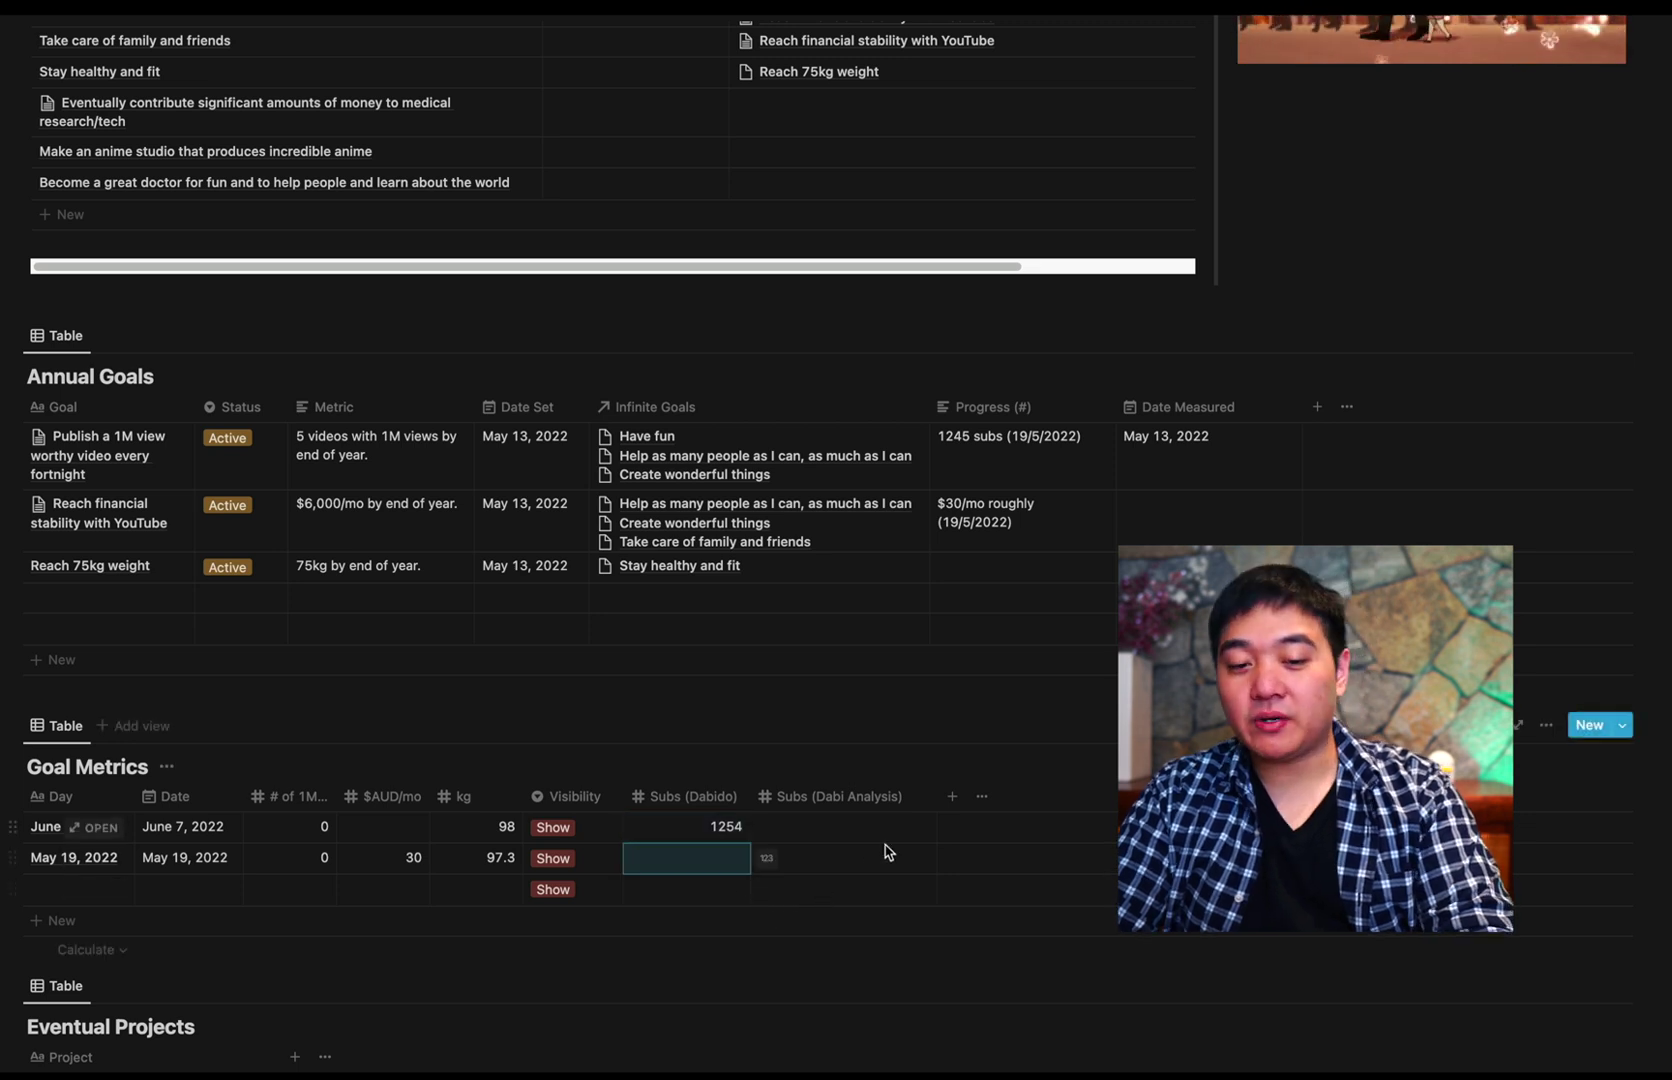
pyautogui.click(837, 829)
pyautogui.write('8')
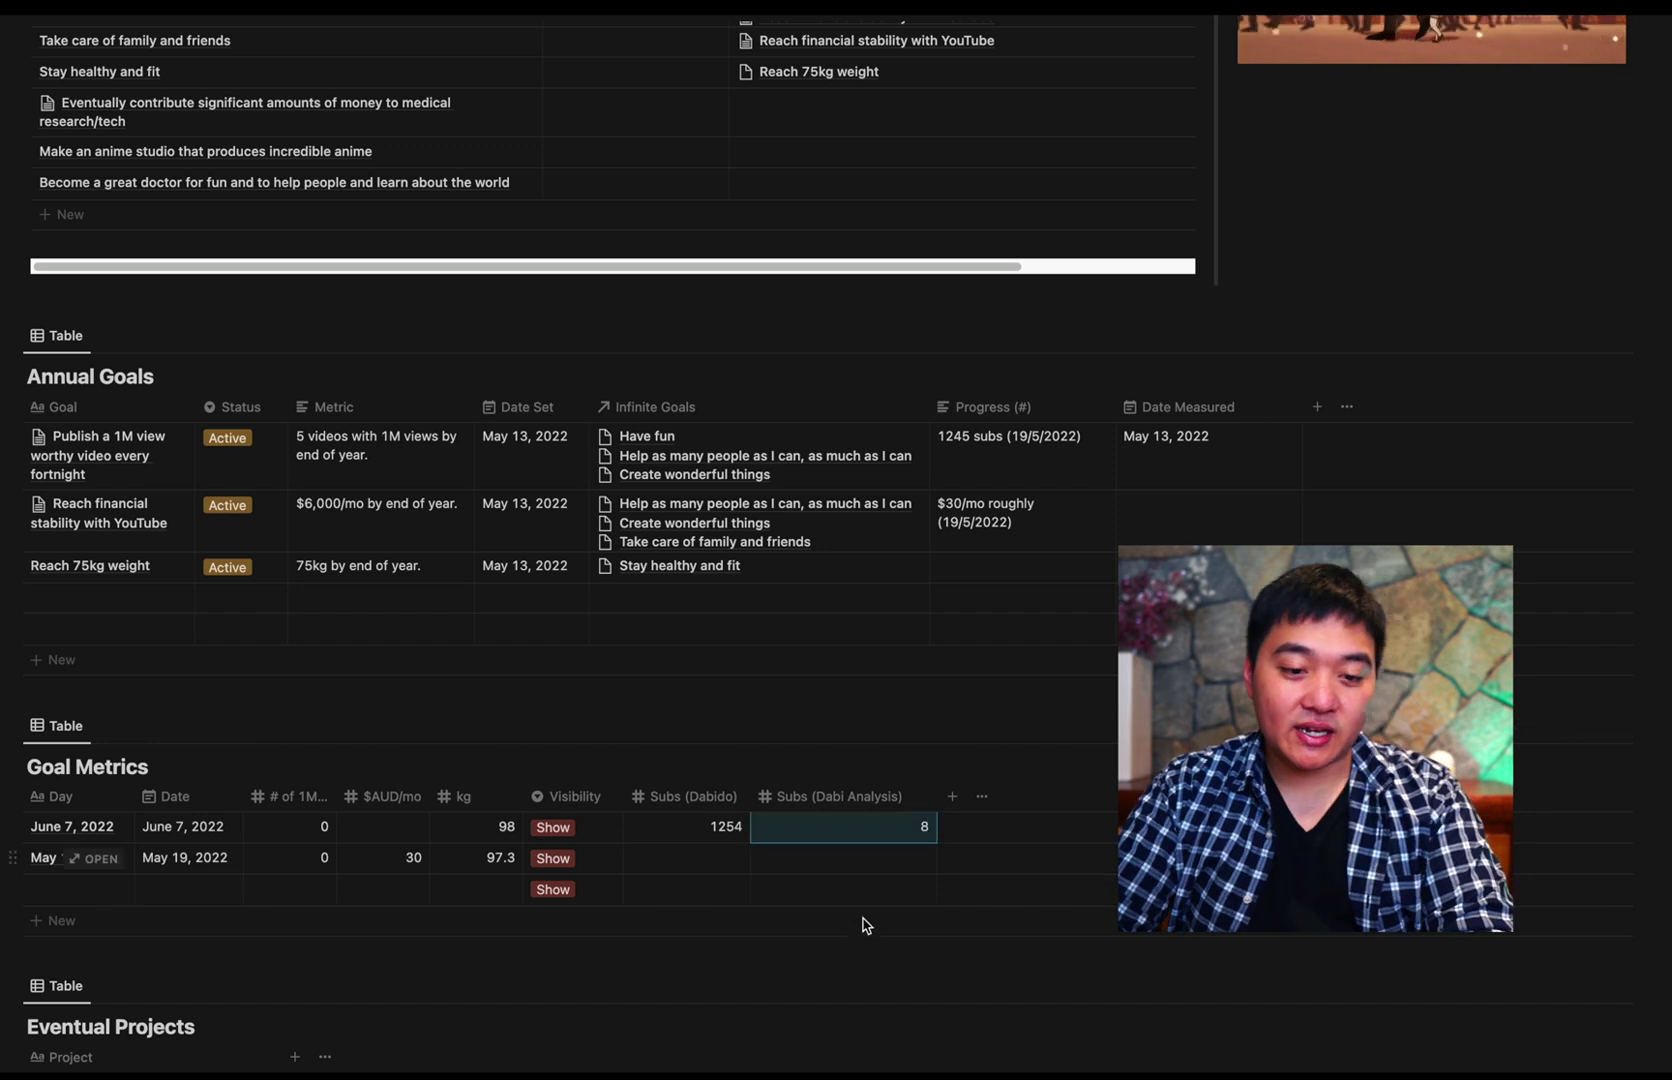
pyautogui.scroll(-1, 701, 795)
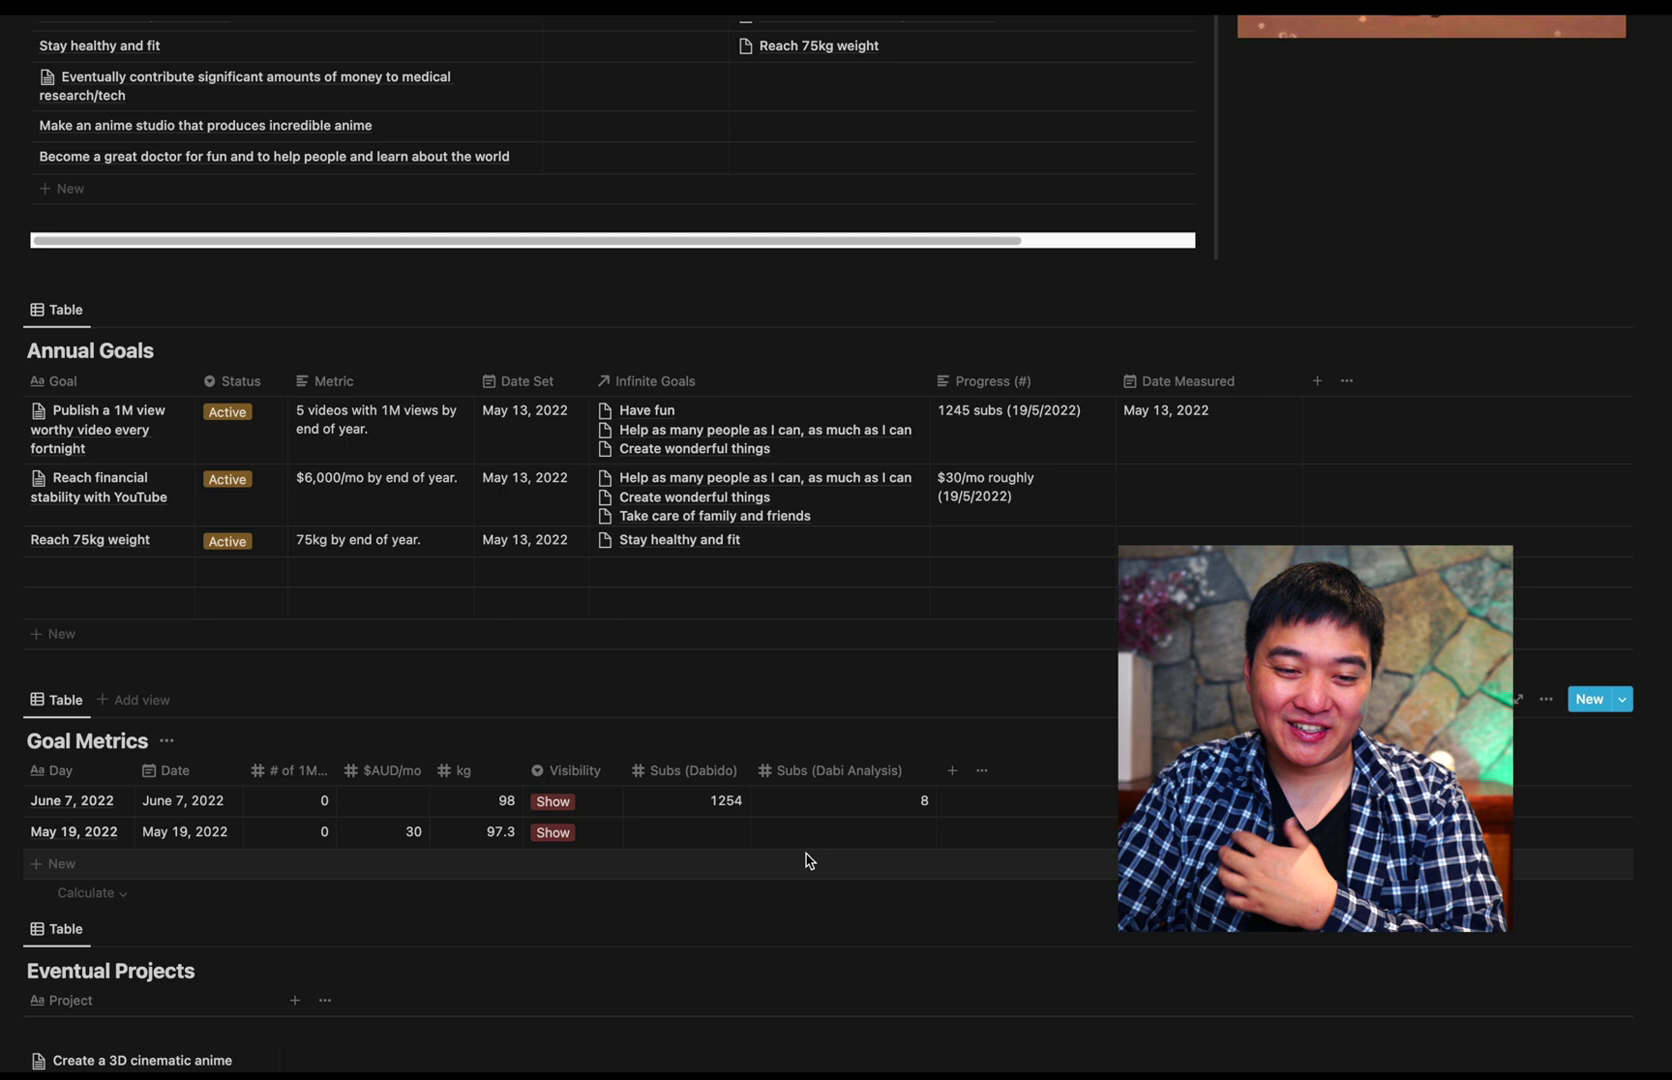
pyautogui.moveTo(392, 832)
pyautogui.scroll(-1, 793, 849)
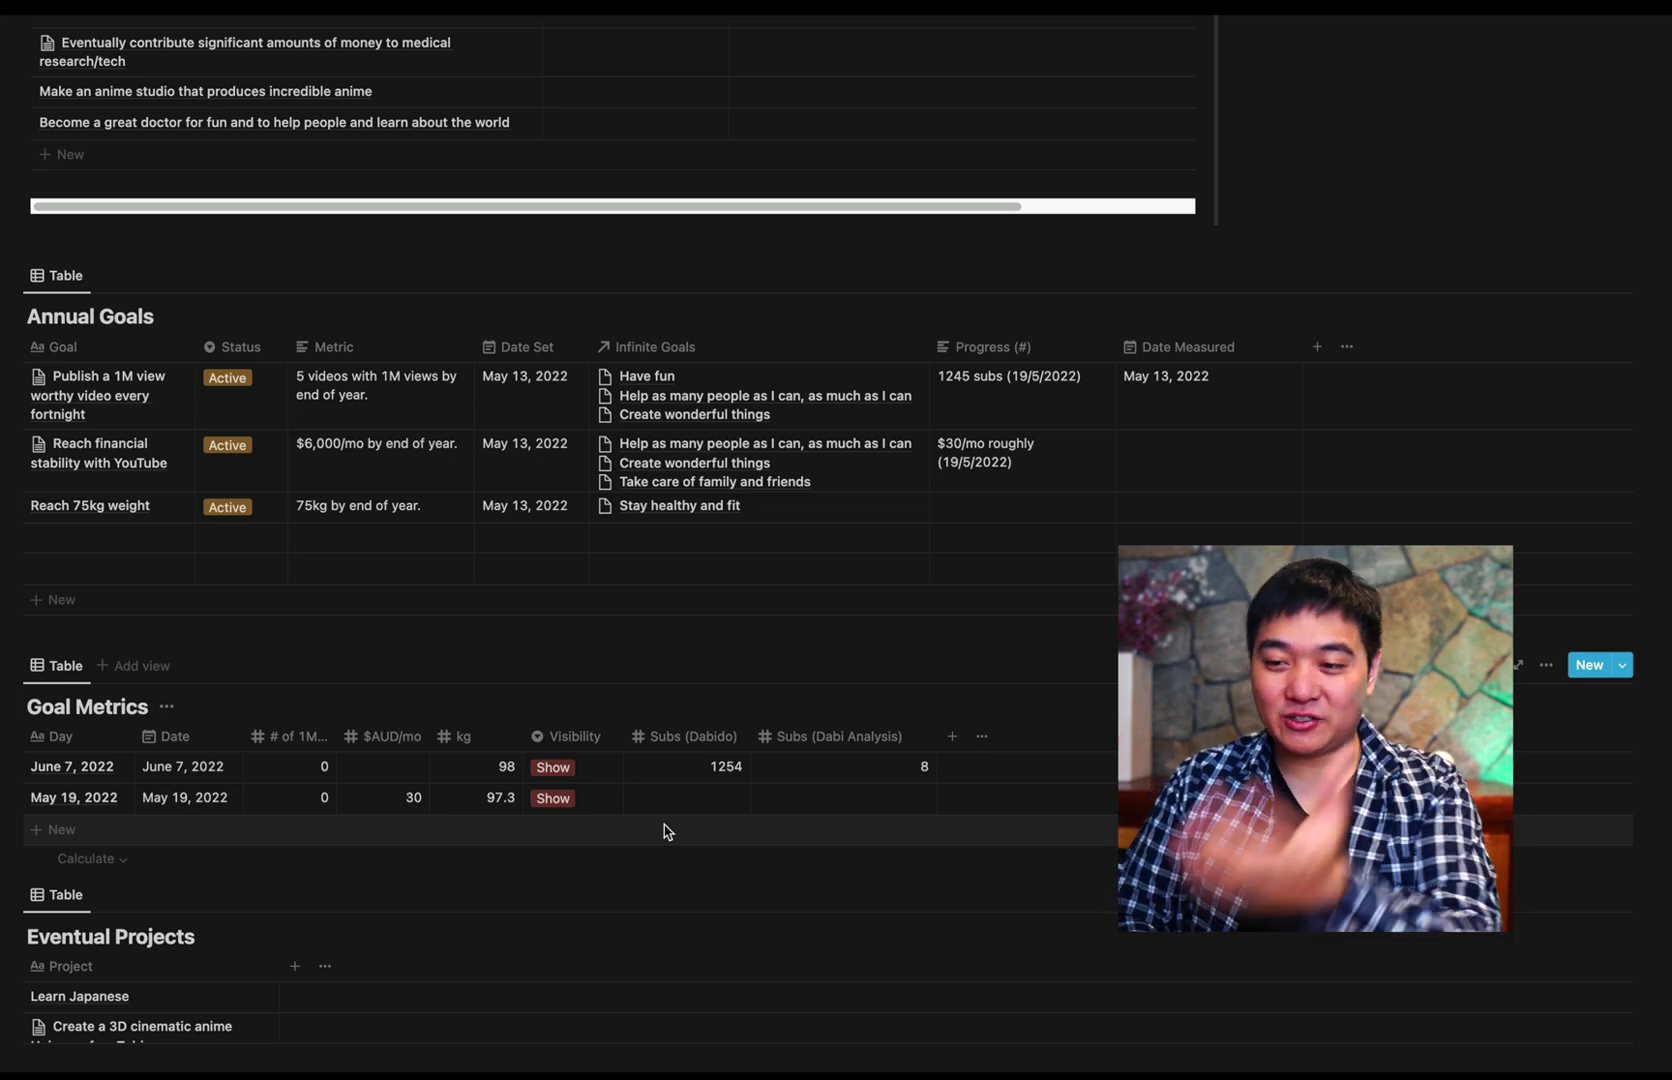
pyautogui.scroll(-1, 614, 856)
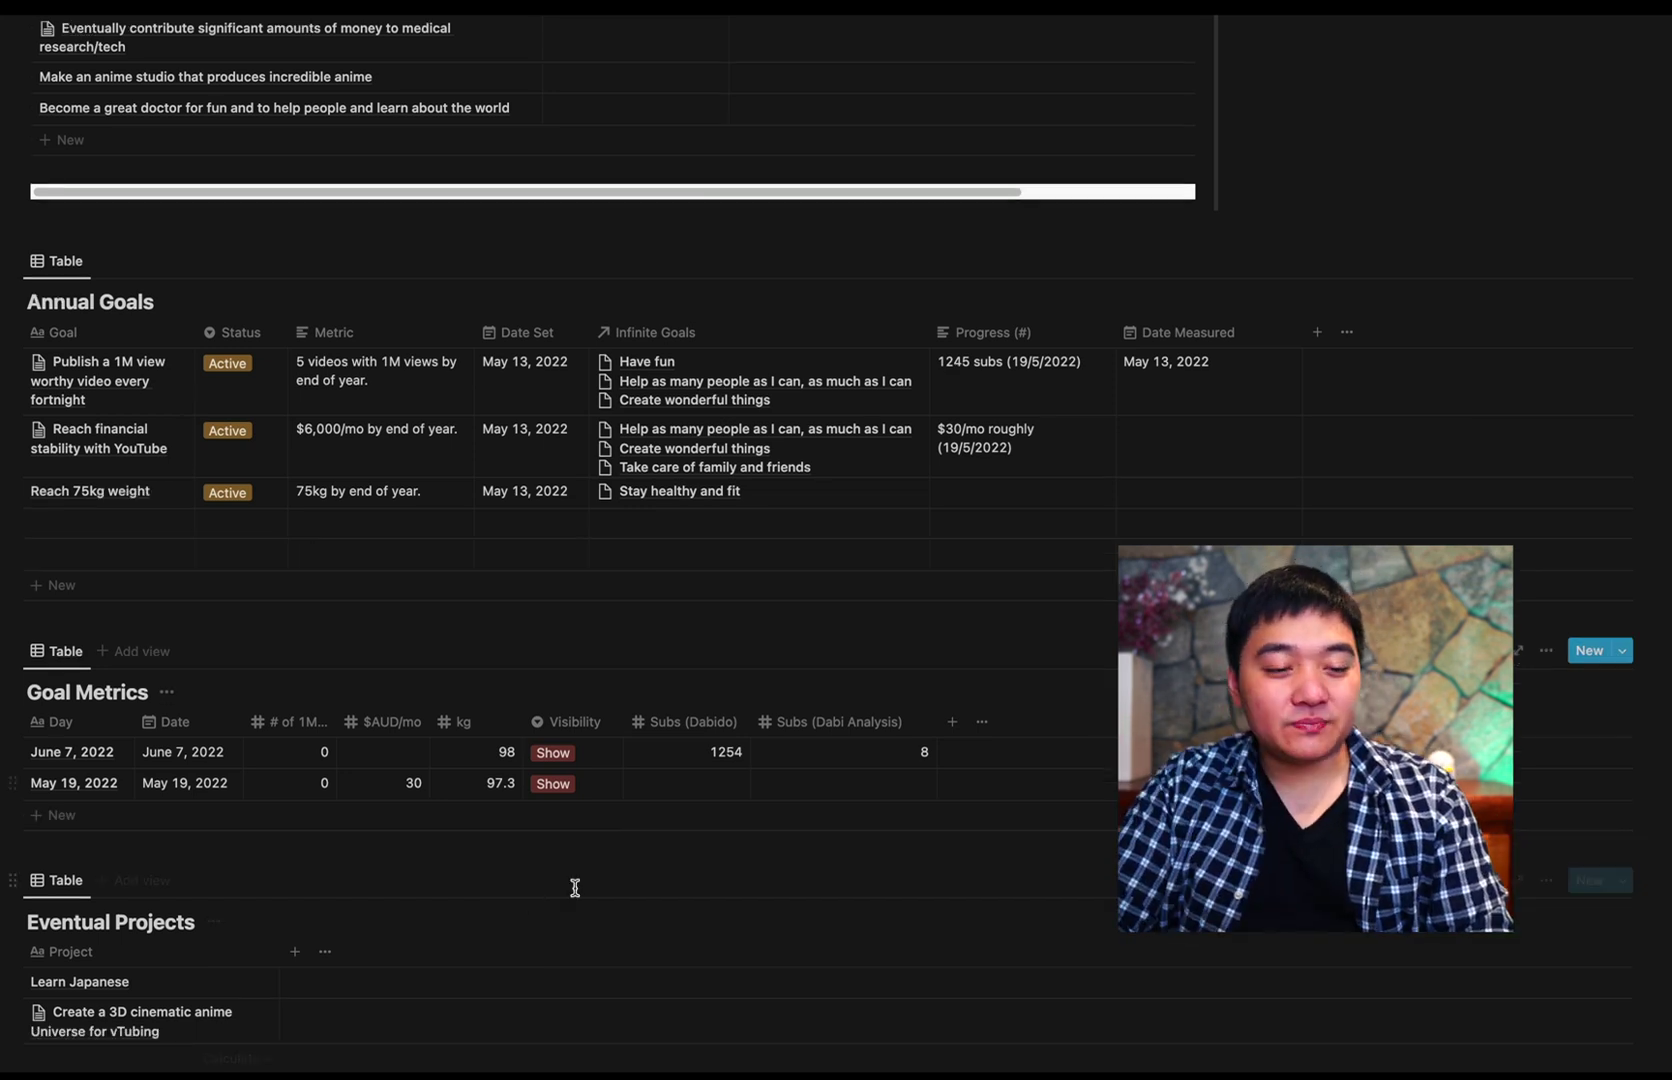
pyautogui.scroll(-1, 580, 752)
pyautogui.scroll(-1, 588, 756)
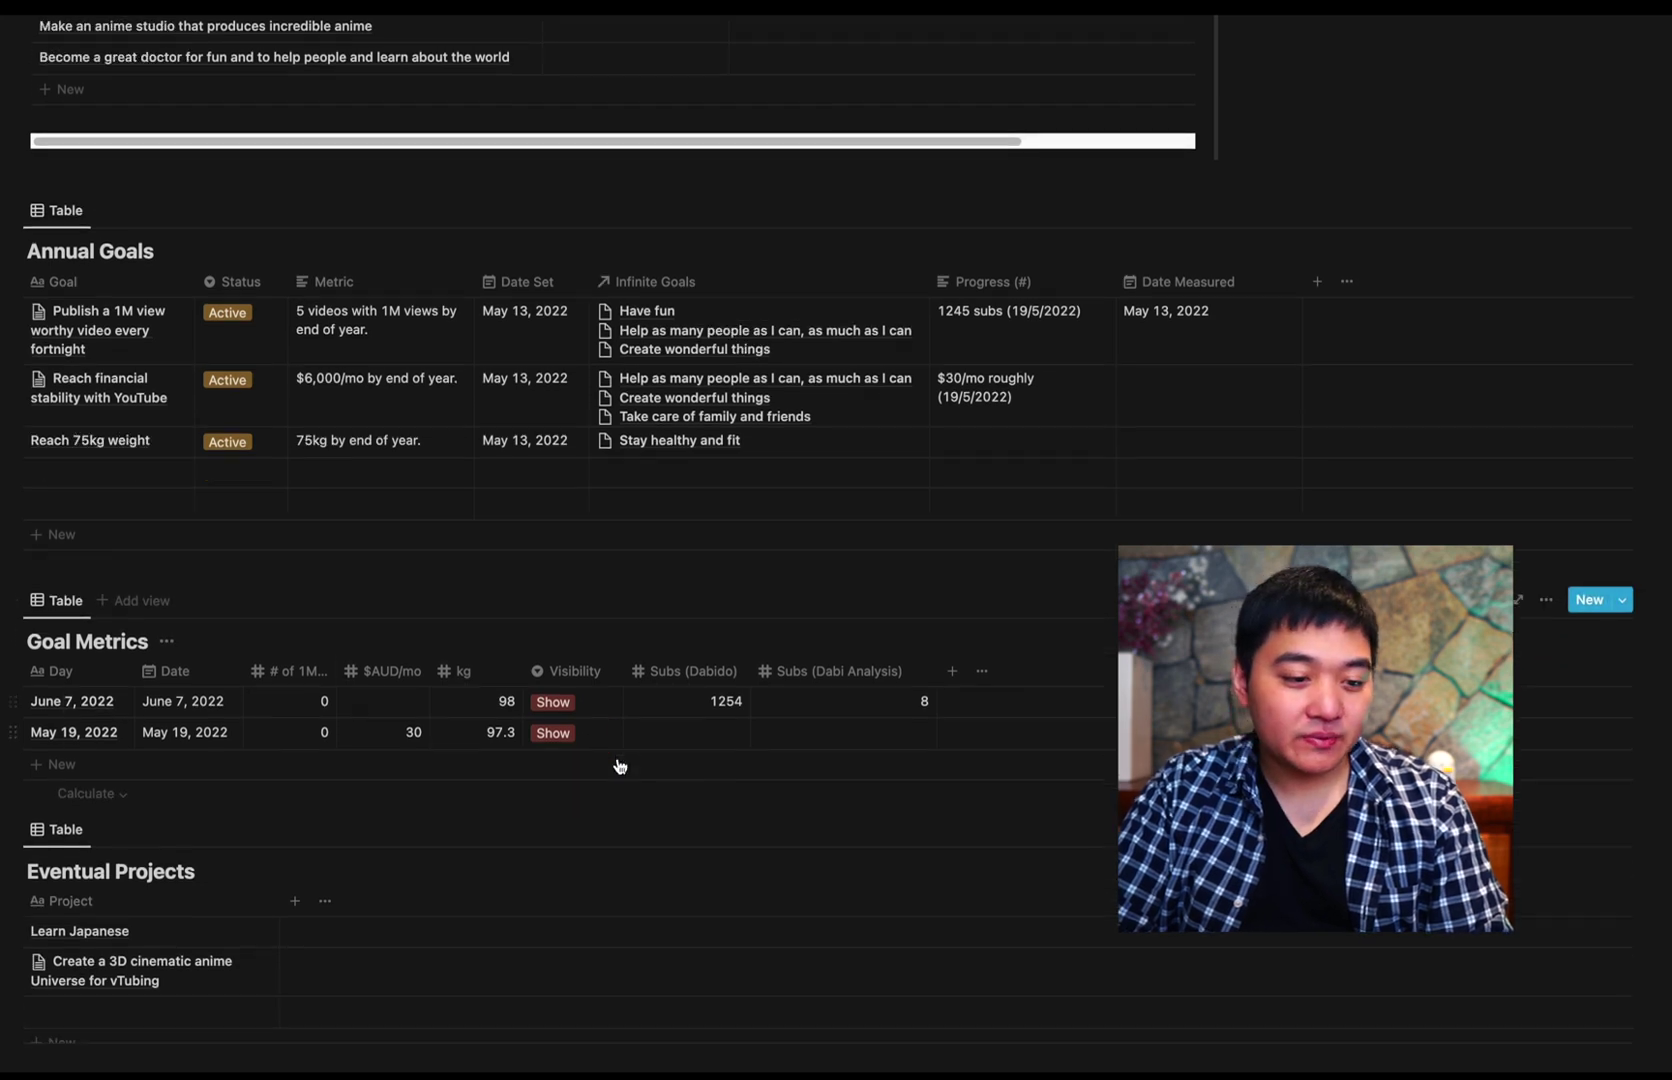
pyautogui.scroll(-2, 615, 766)
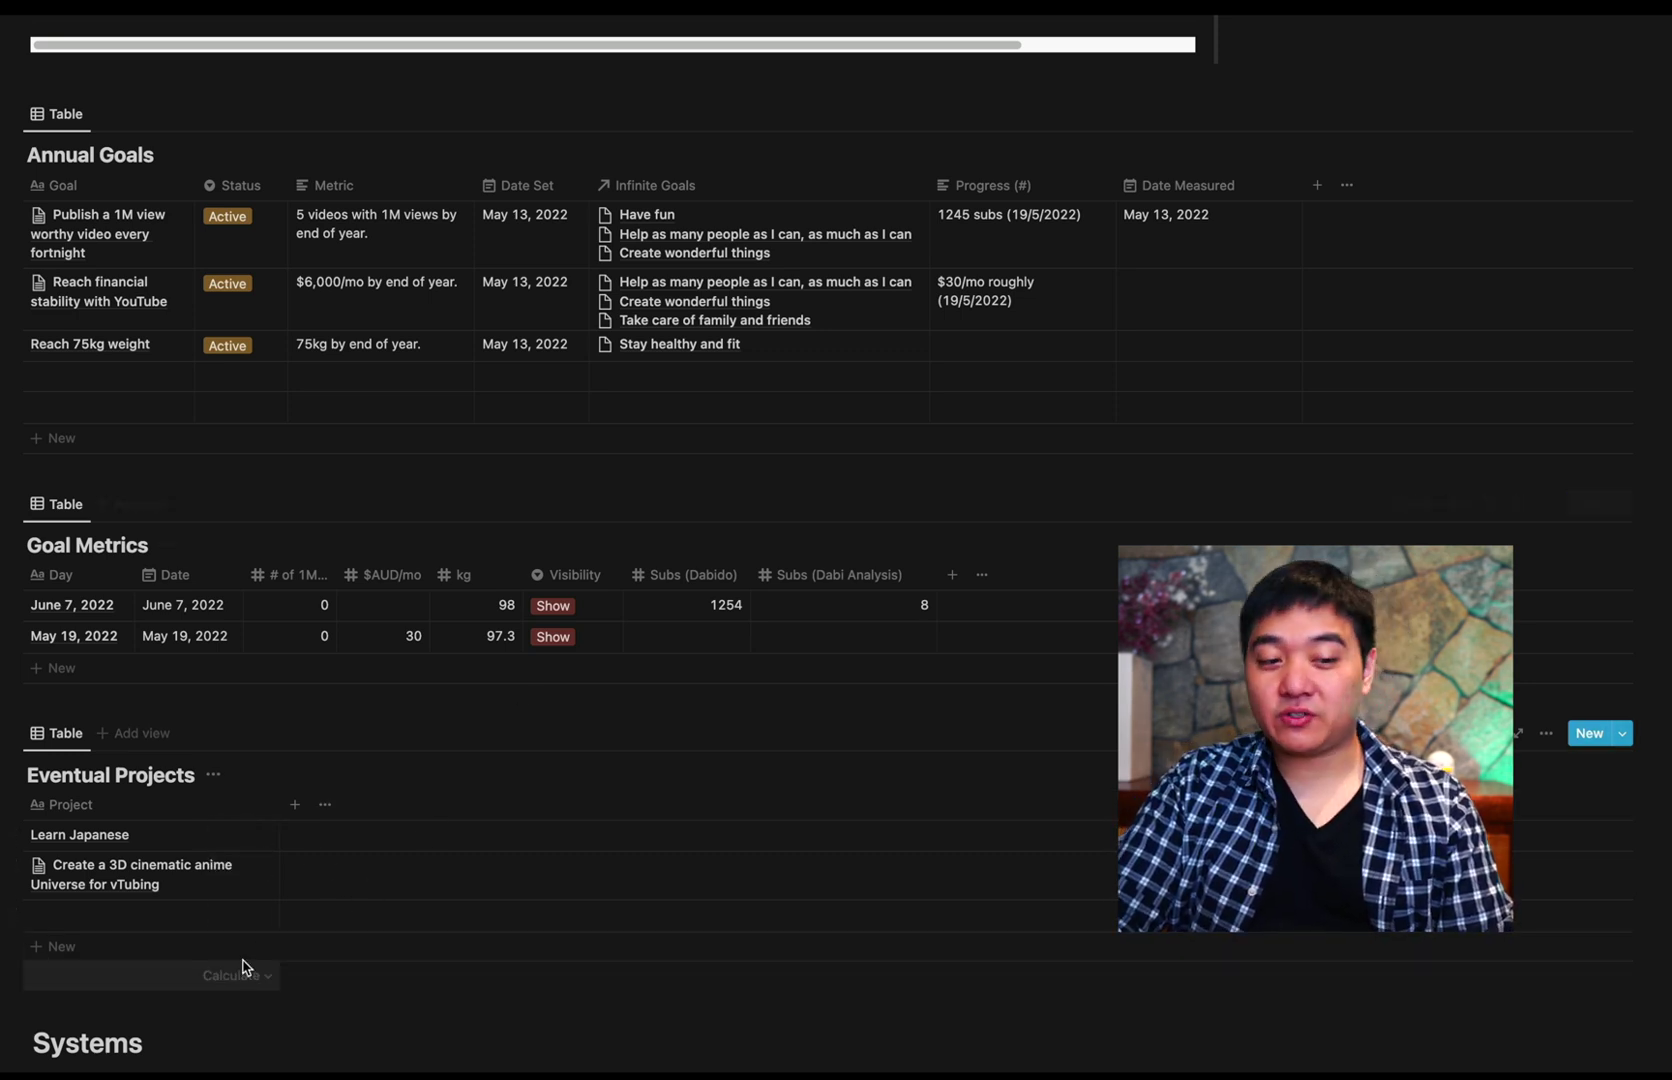
pyautogui.moveTo(131, 971)
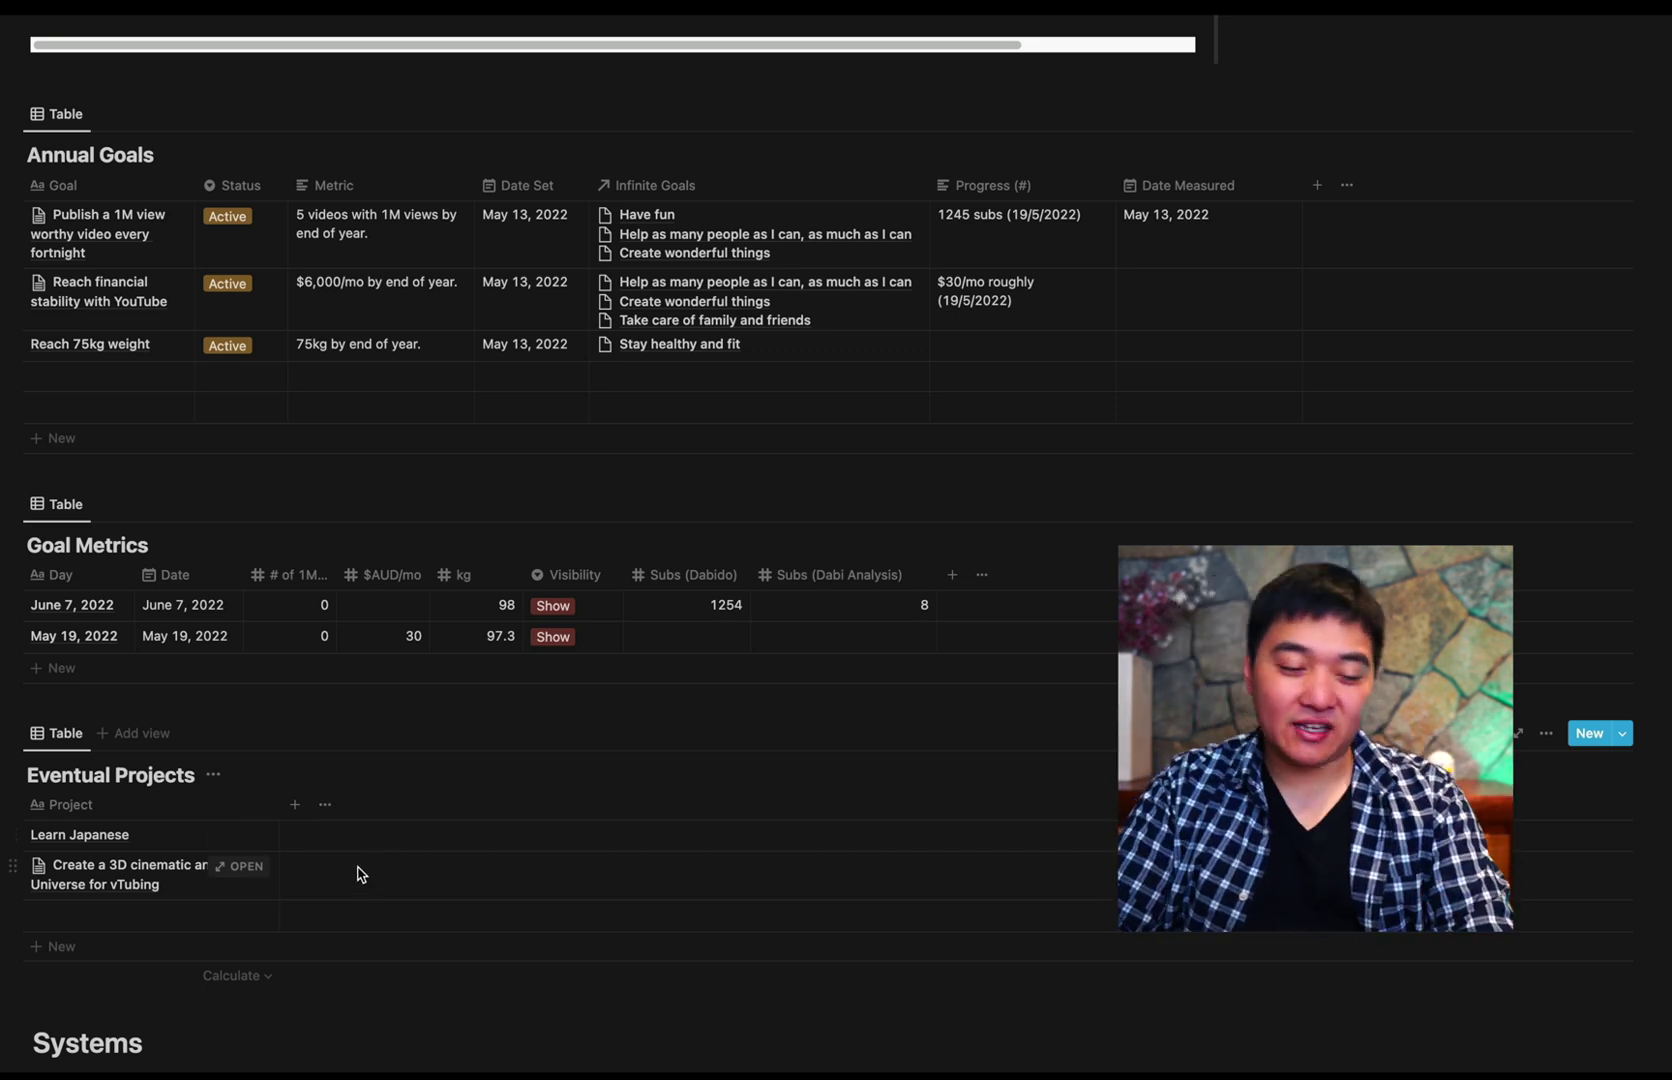
pyautogui.scroll(-2, 590, 764)
pyautogui.scroll(-1, 590, 764)
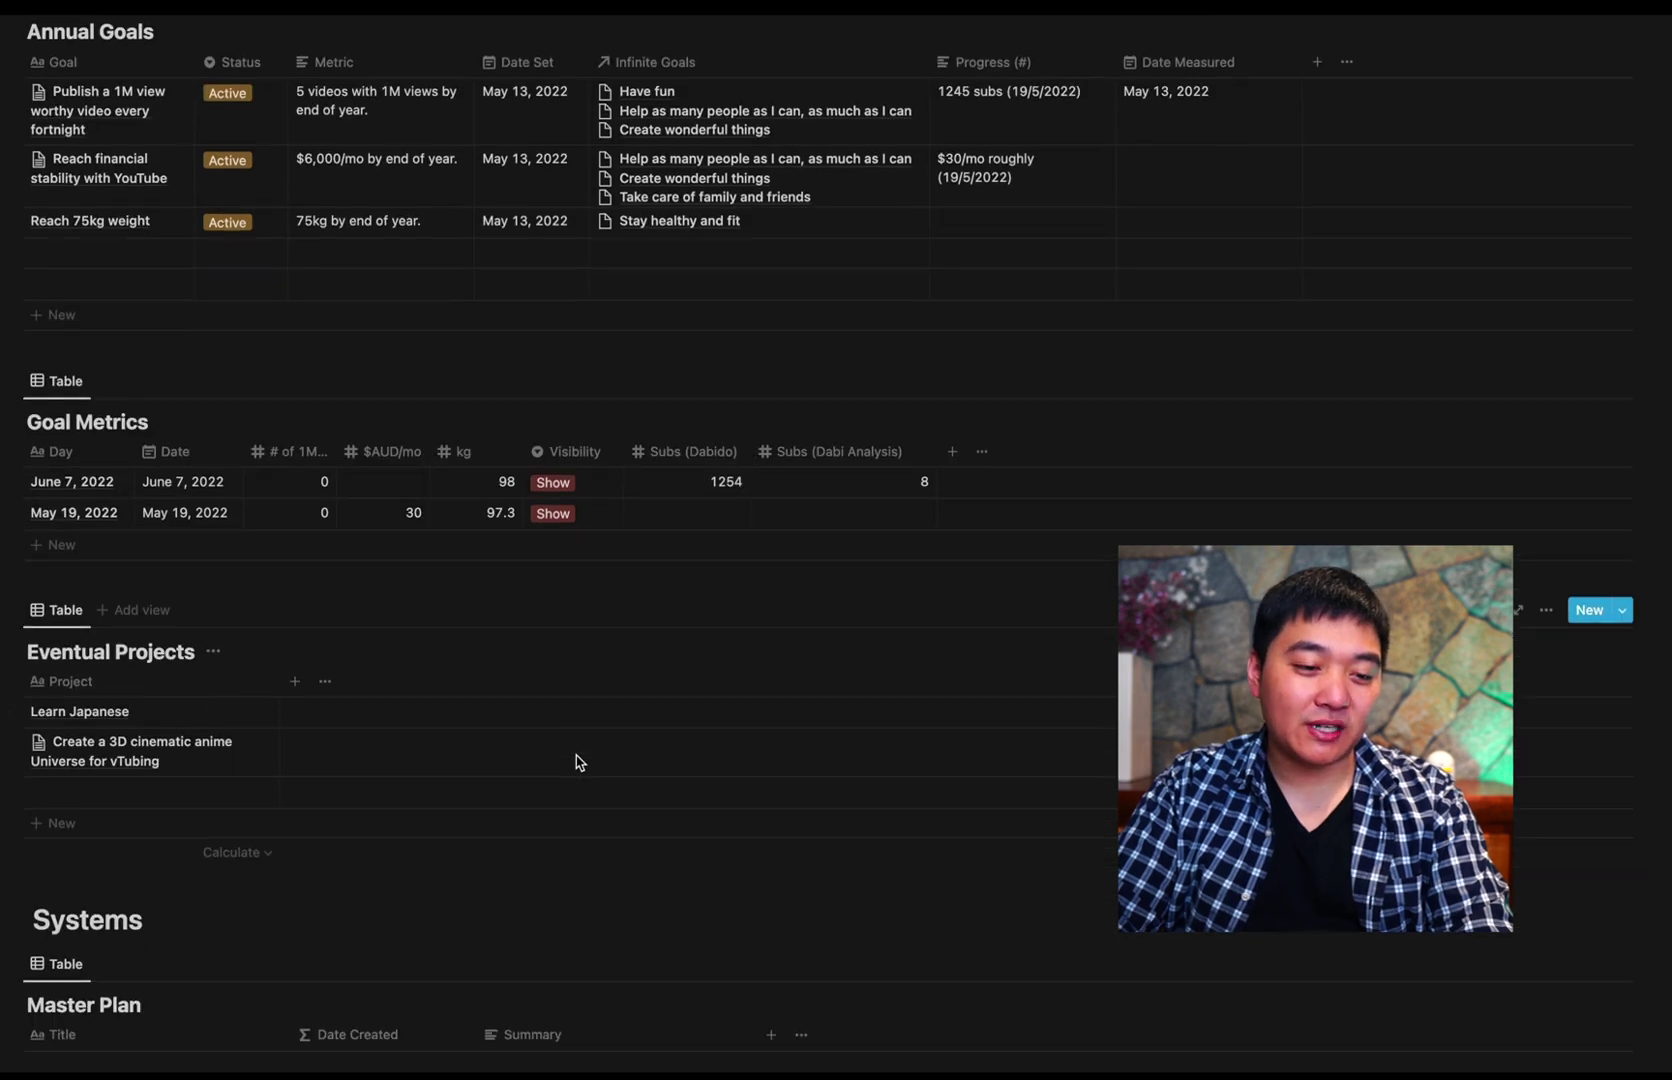
pyautogui.scroll(-1, 588, 764)
pyautogui.scroll(-3, 581, 762)
pyautogui.scroll(-3, 576, 761)
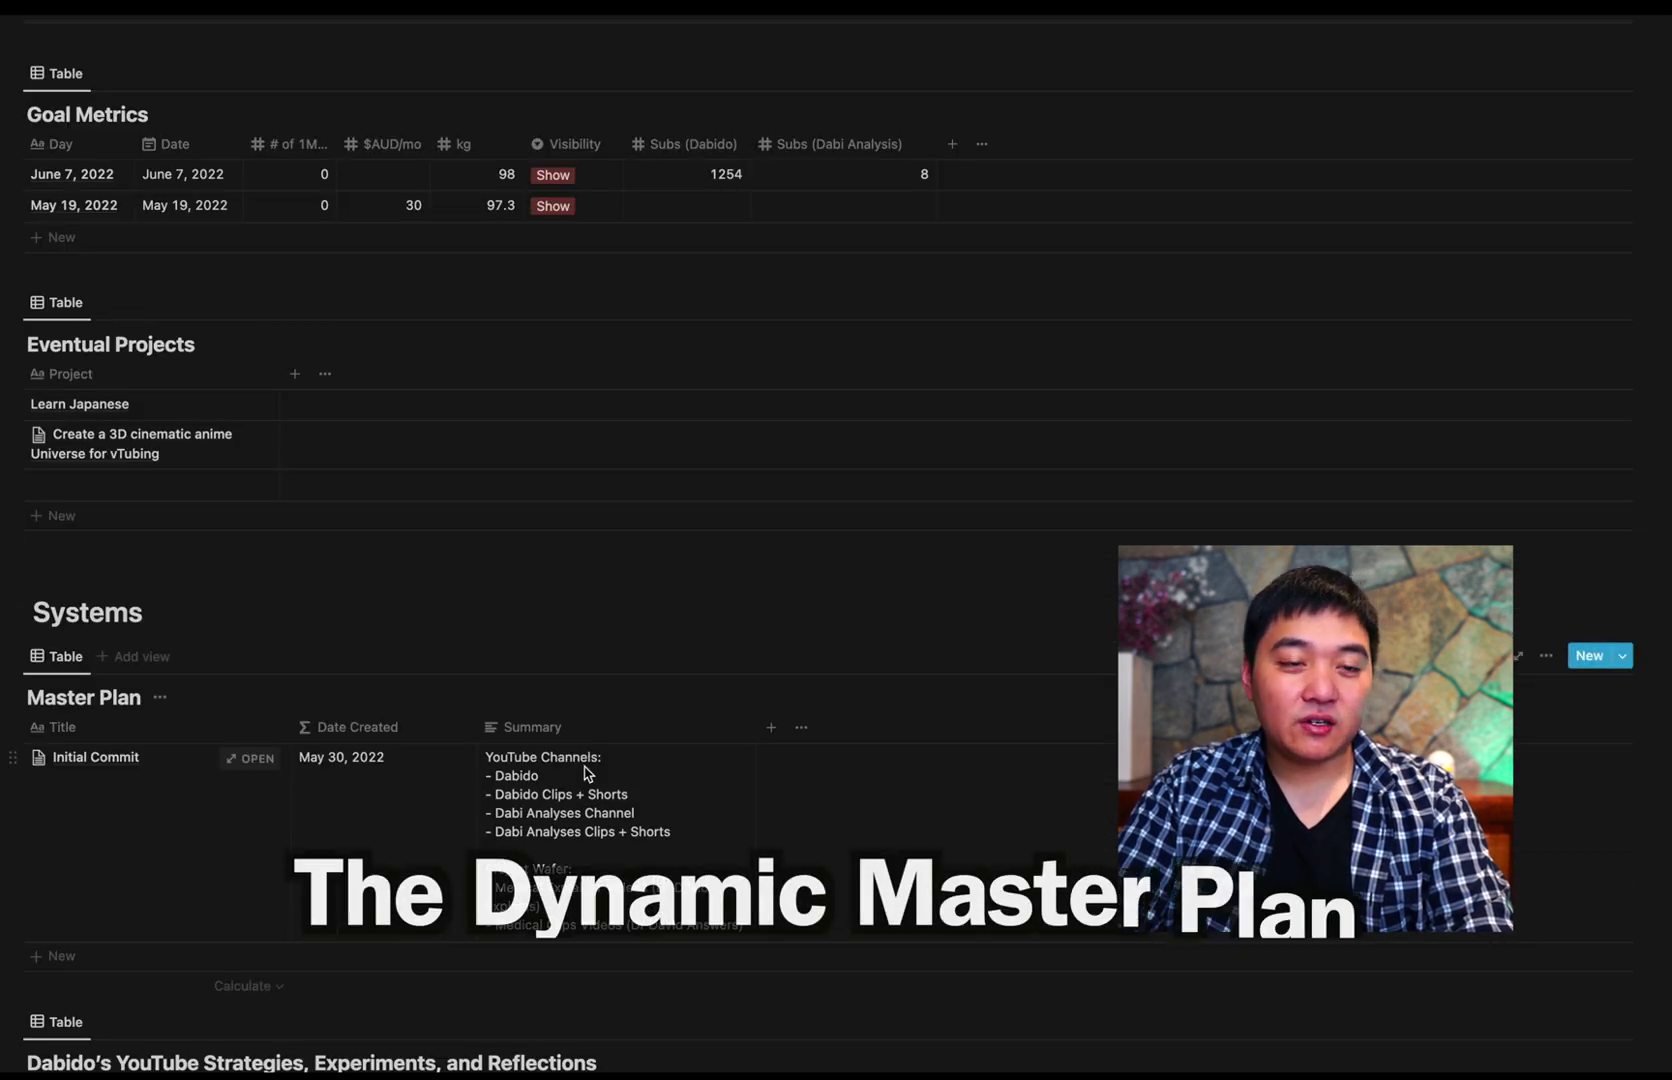
pyautogui.scroll(3, 587, 773)
pyautogui.scroll(-3, 587, 777)
pyautogui.scroll(-1, 587, 779)
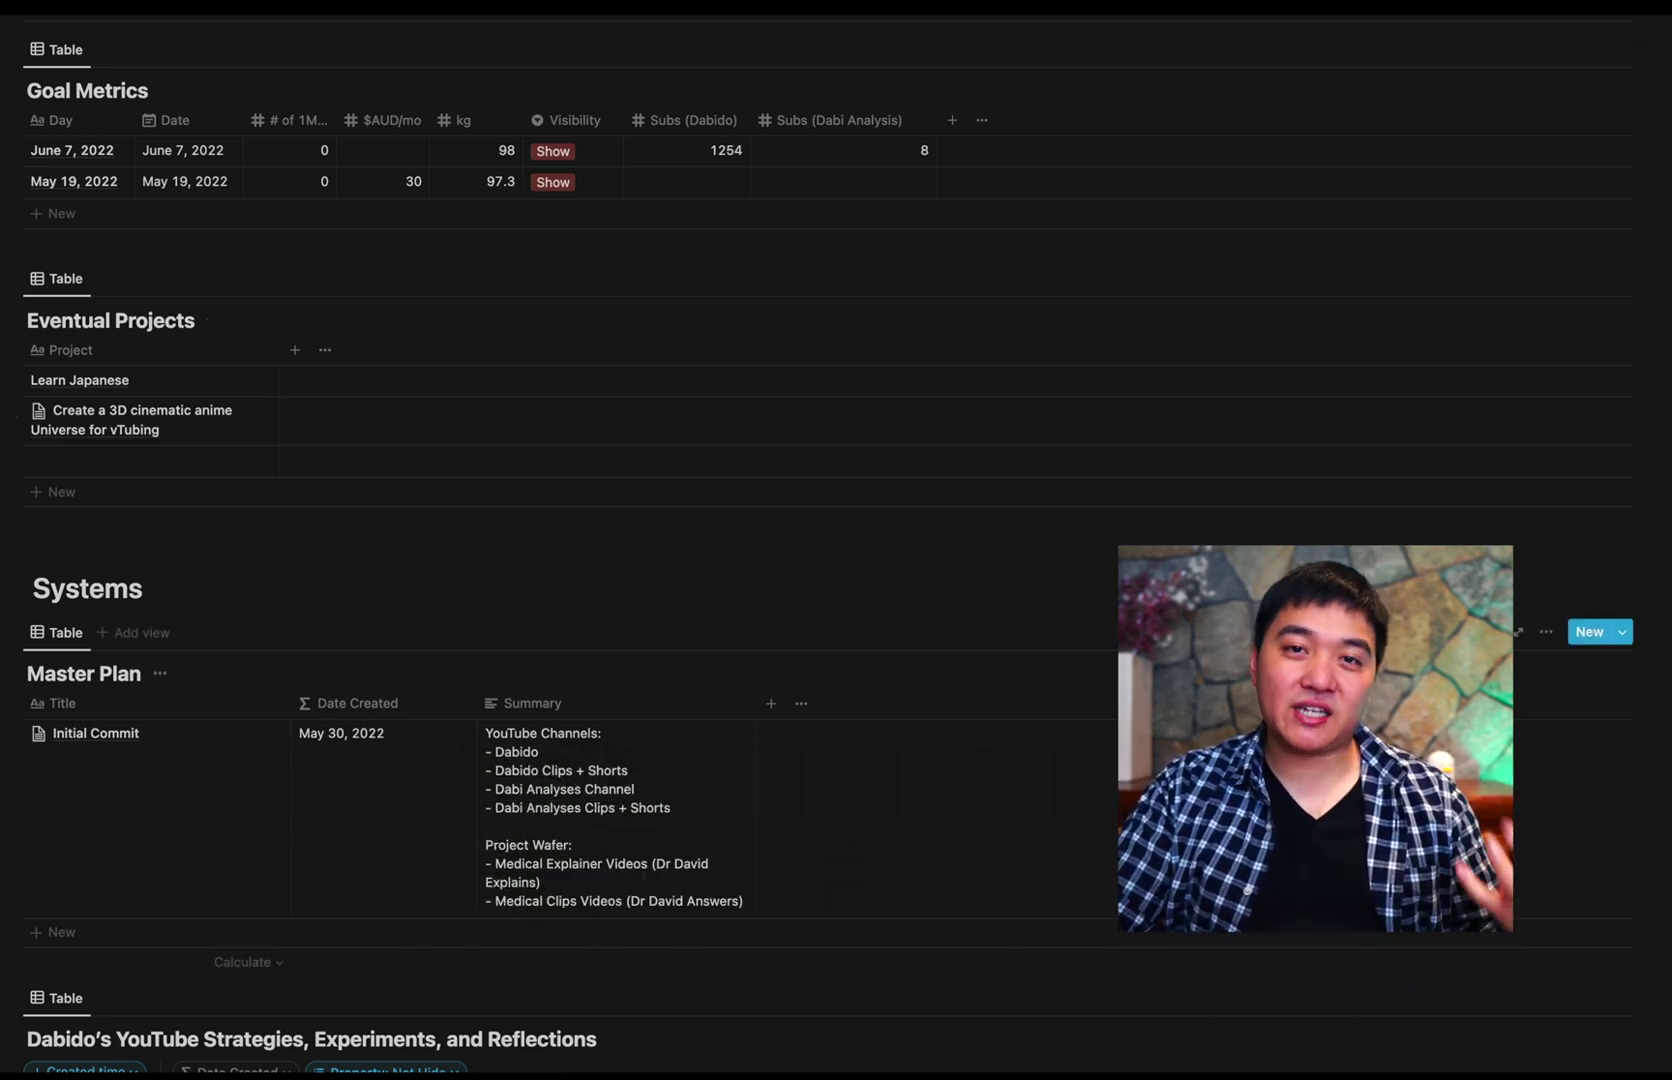
pyautogui.scroll(-2, 466, 807)
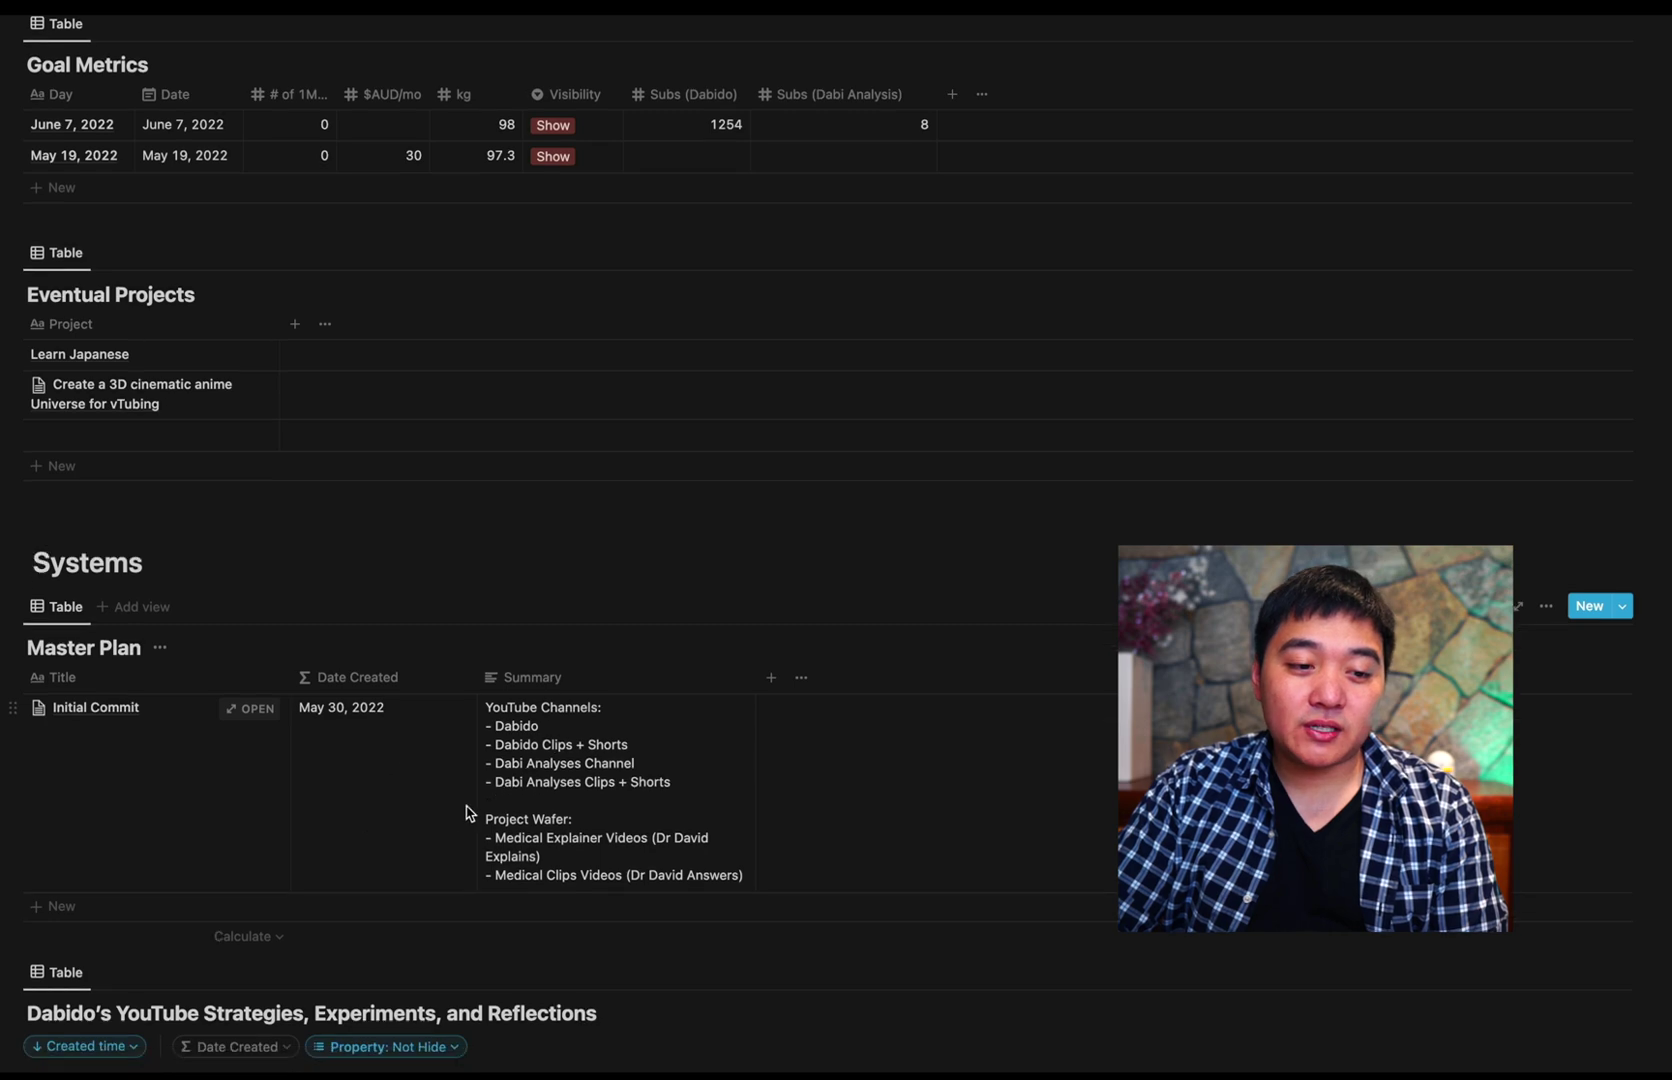
# - Add a ✅ check mark after 'Dabi Analyses Channel' in the Initial Commit summary
pyautogui.click(648, 724)
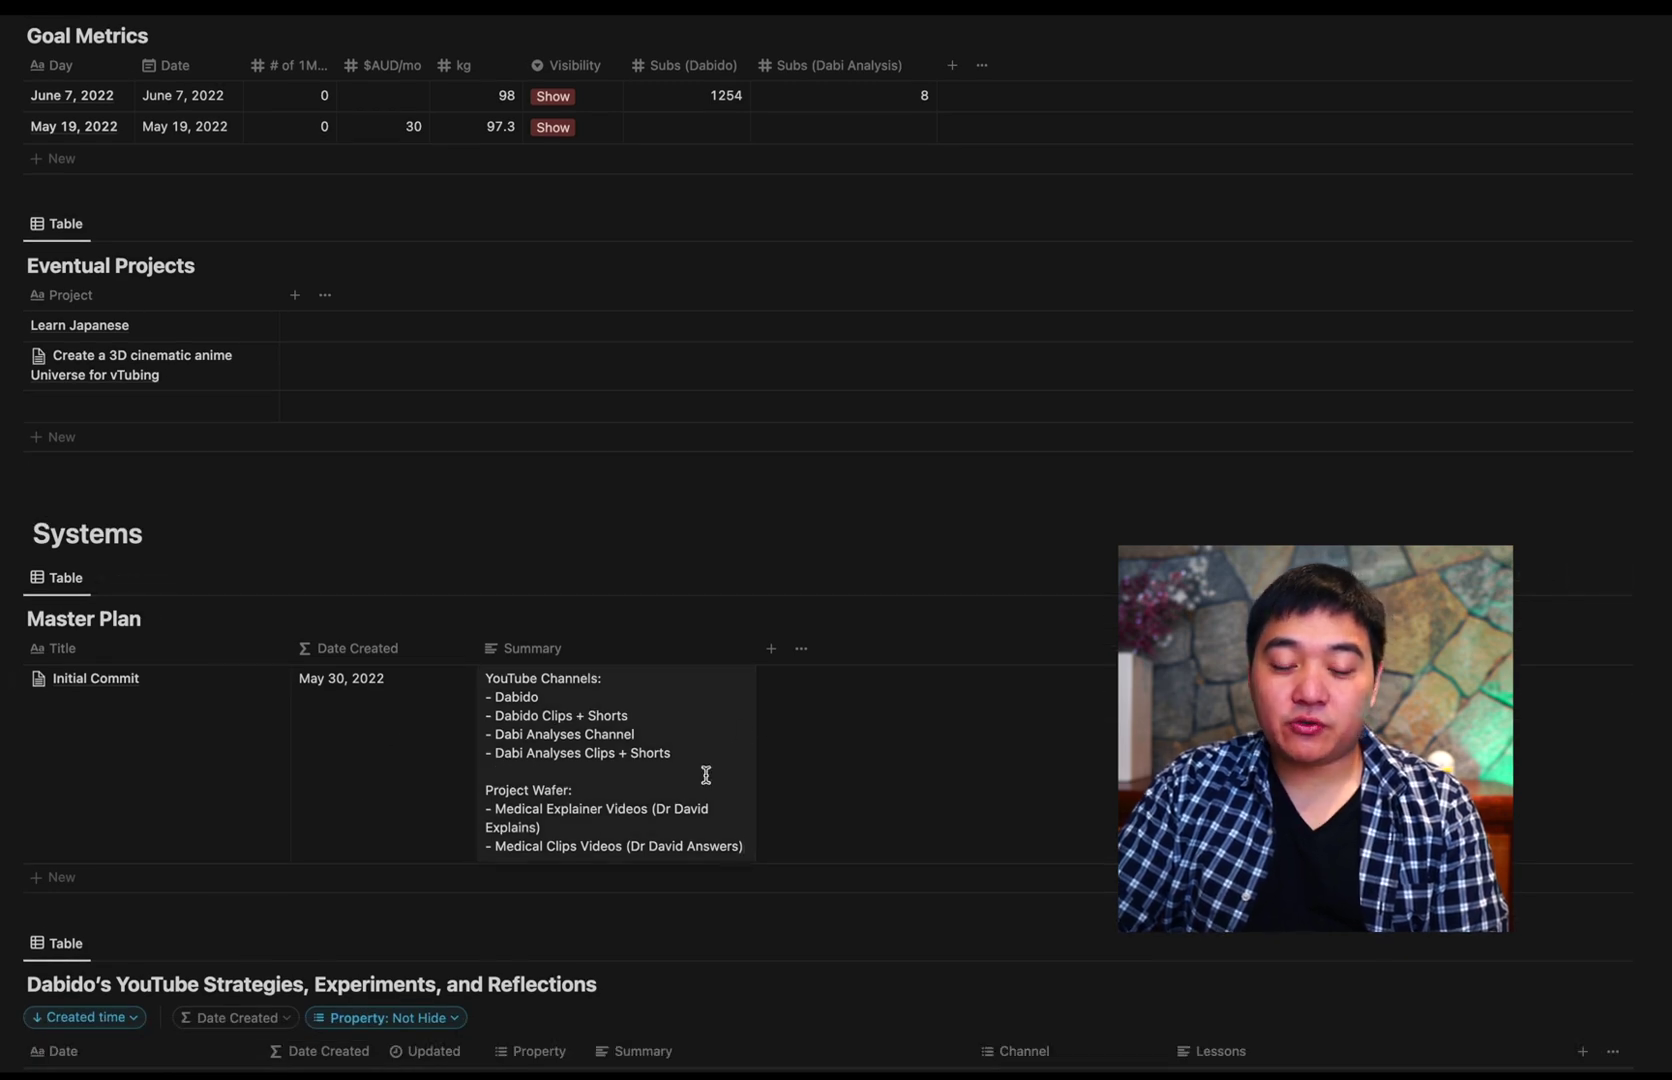
pyautogui.click(457, 533)
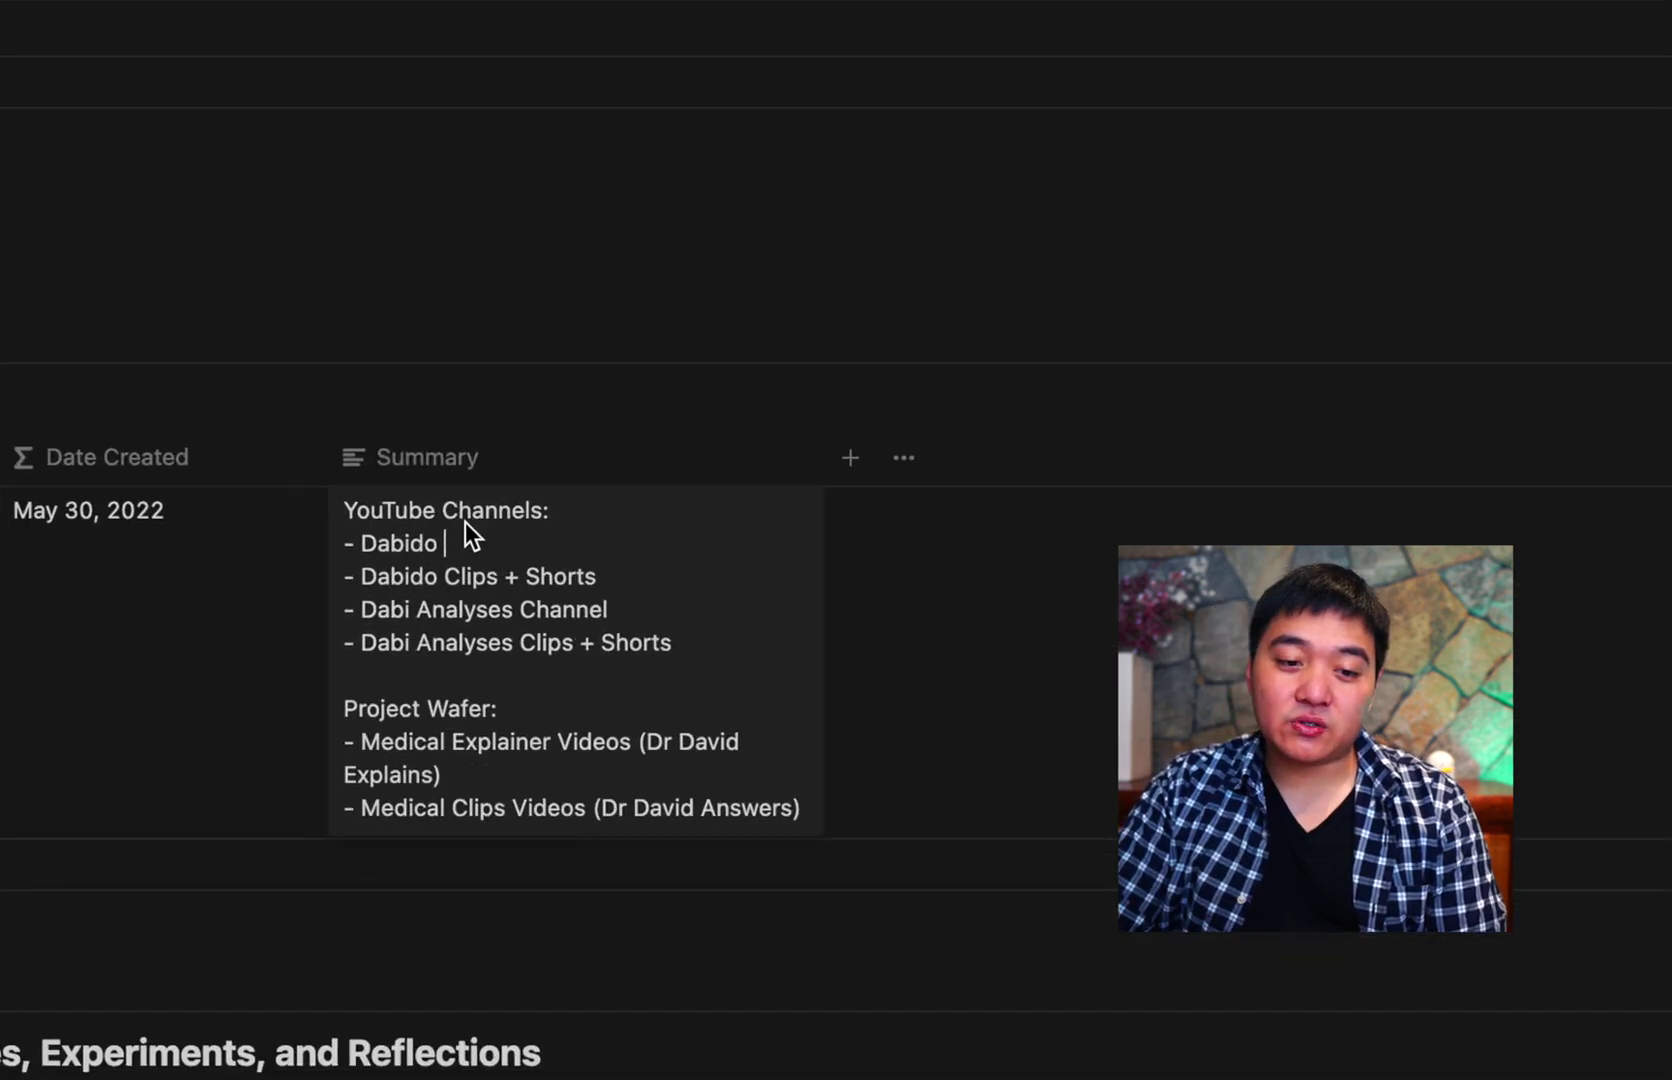
pyautogui.click(529, 416)
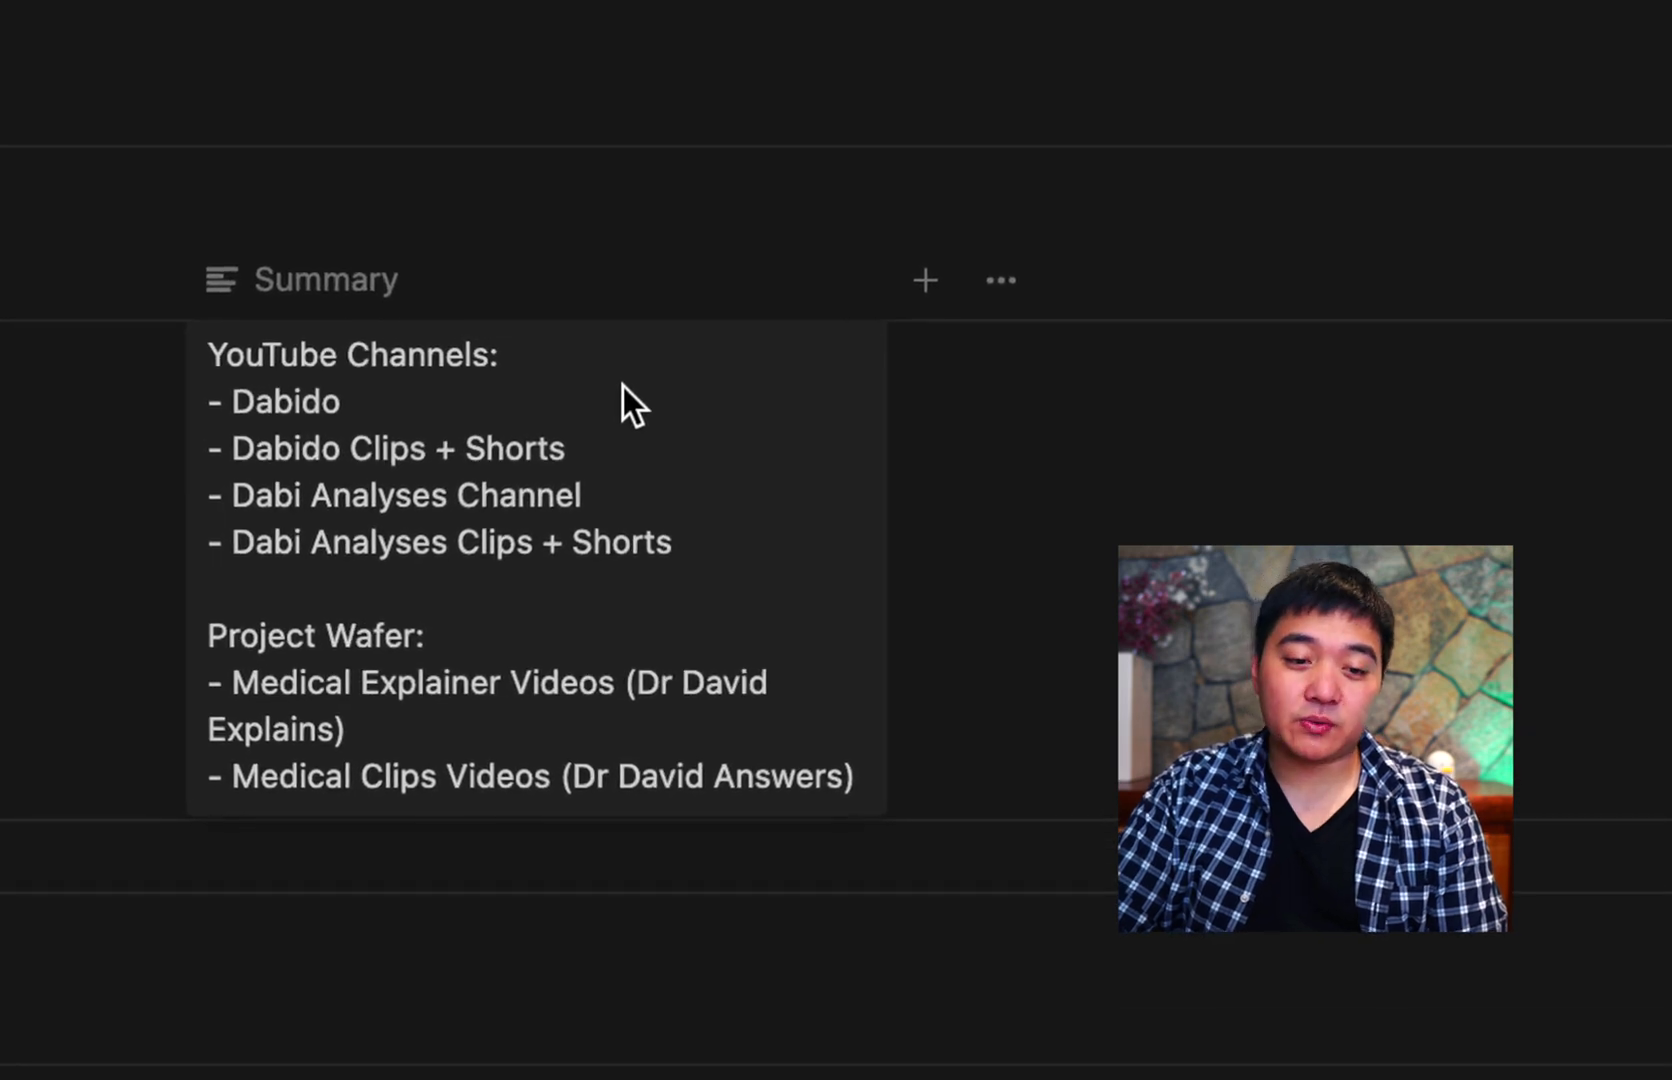
pyautogui.tripleClick(623, 384)
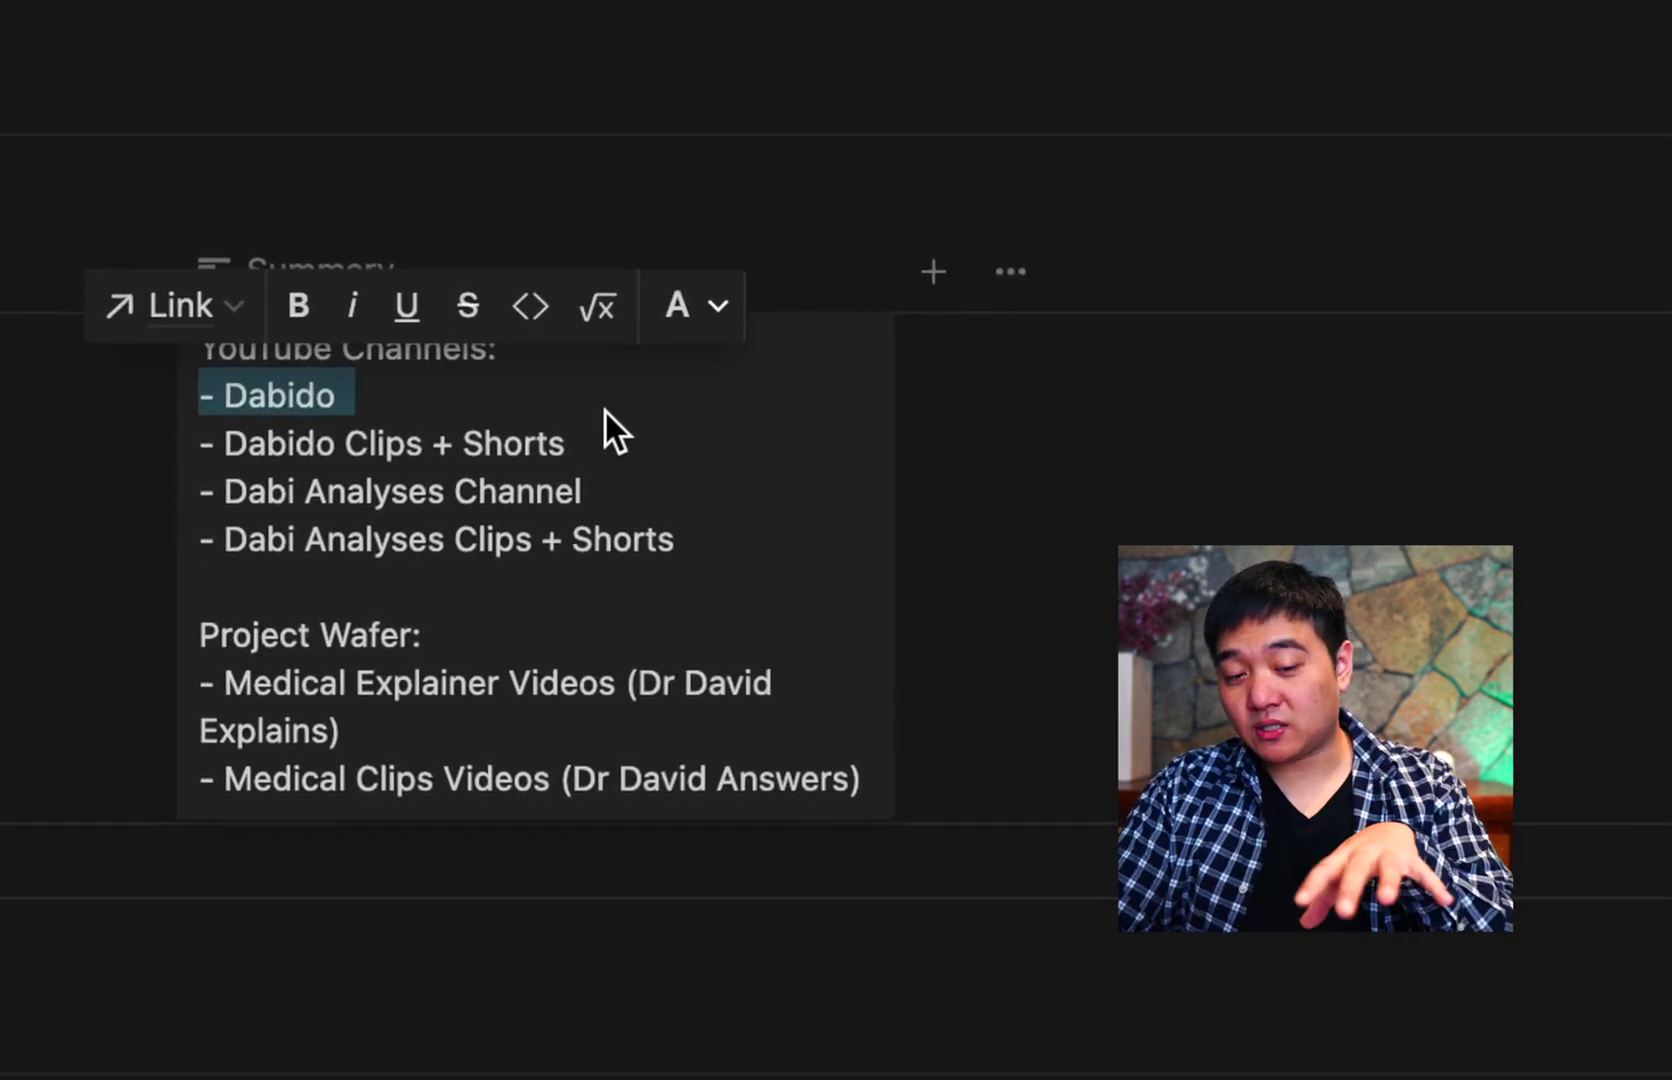
pyautogui.click(617, 446)
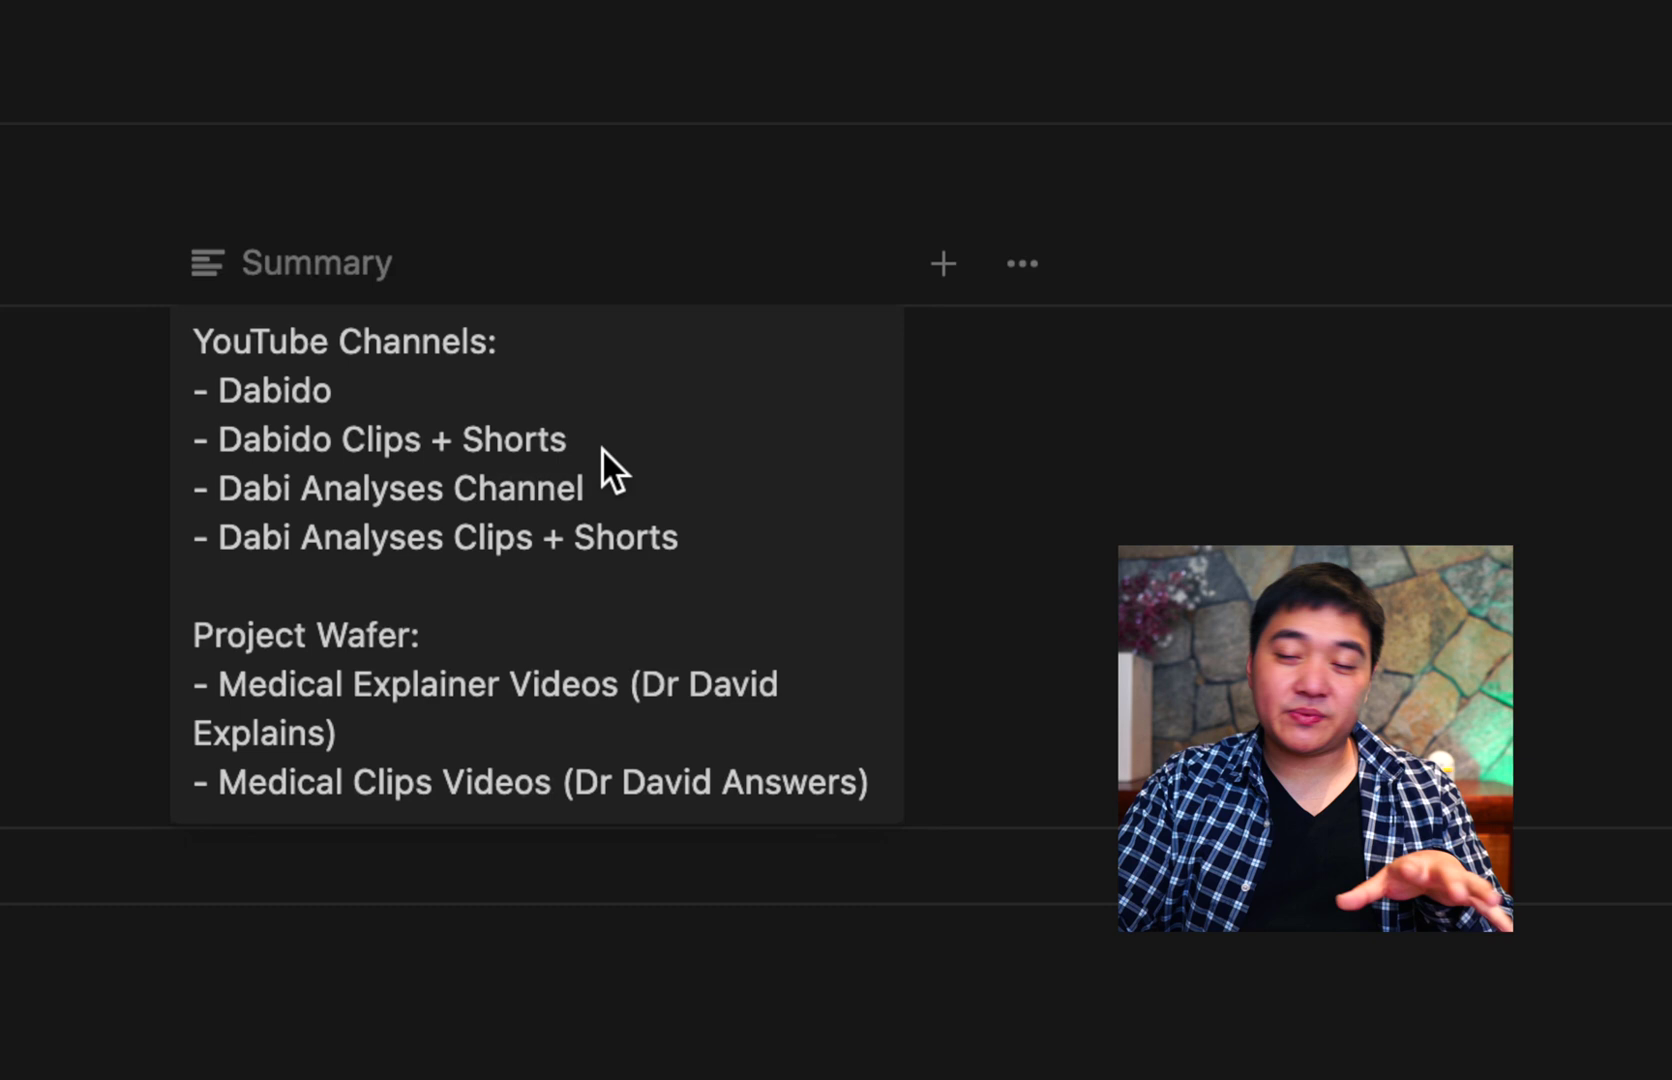
pyautogui.tripleClick(611, 497)
pyautogui.click(624, 502)
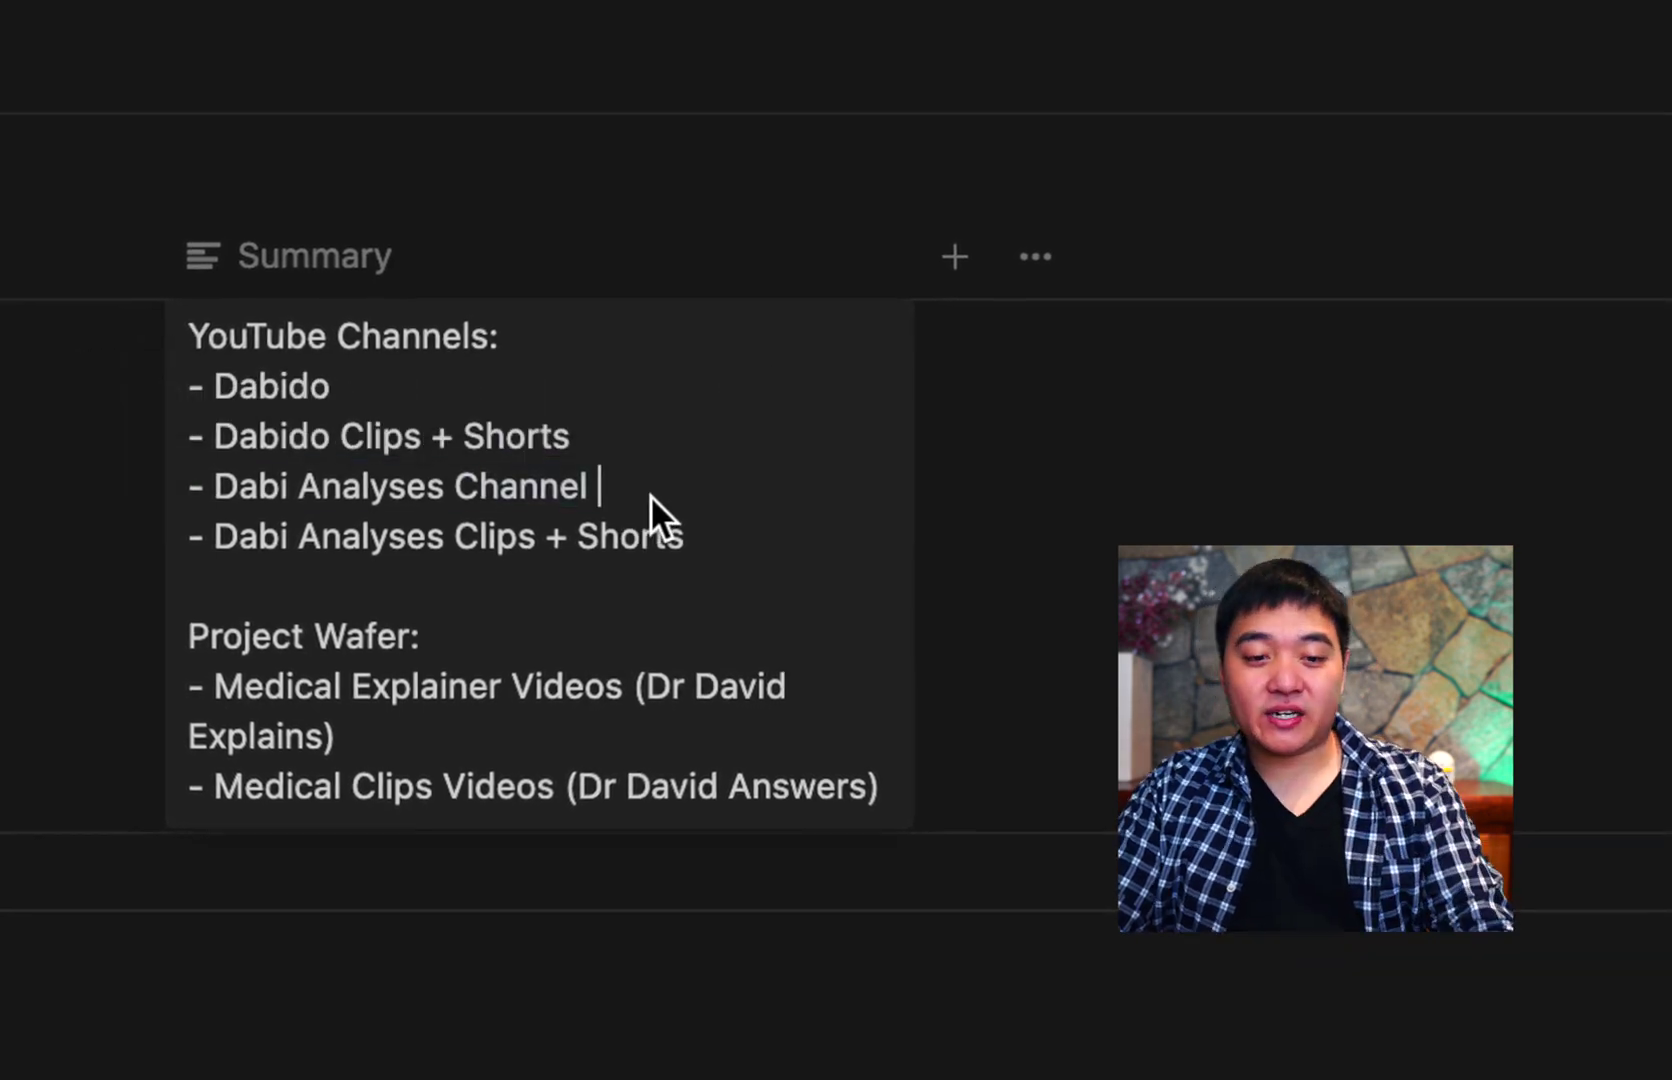
pyautogui.press('ctrl+super+space')
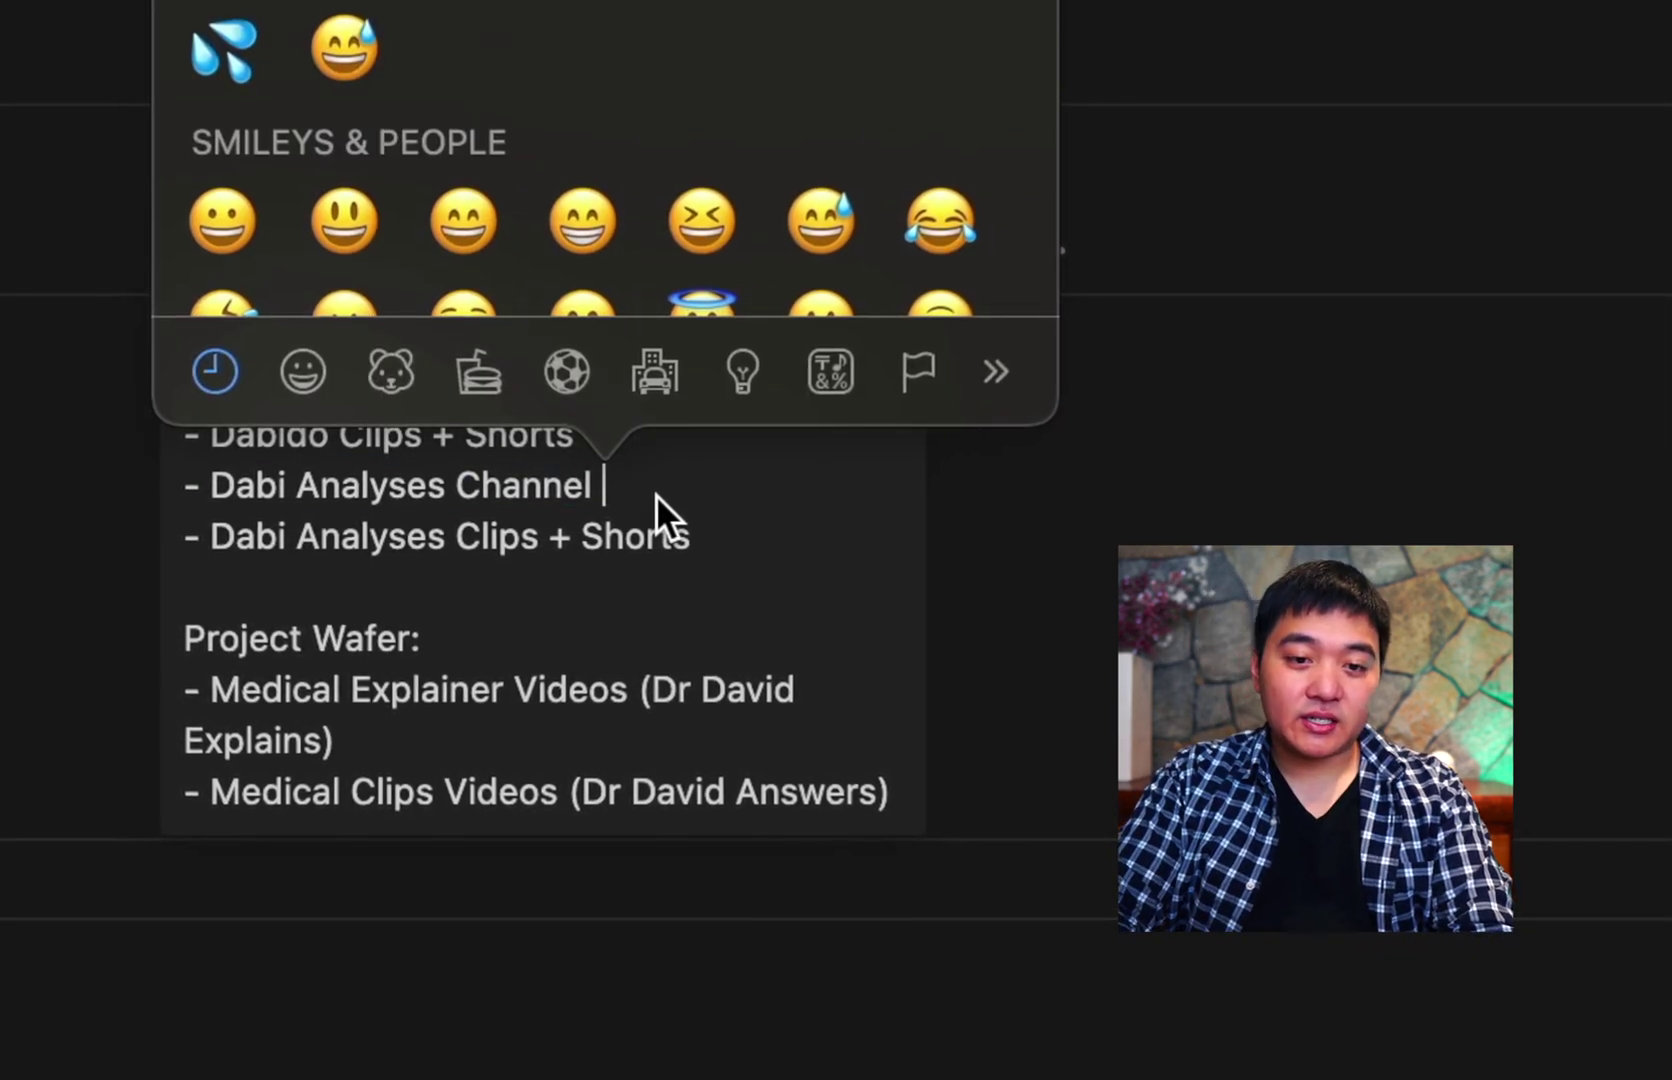
pyautogui.press('Return')
# - Copy the check mark after 'Dabido' as well and finish editing the summary
pyautogui.hotkey('shift', 'Left')
pyautogui.press('super+c')
pyautogui.click(337, 382)
pyautogui.press('super+v')
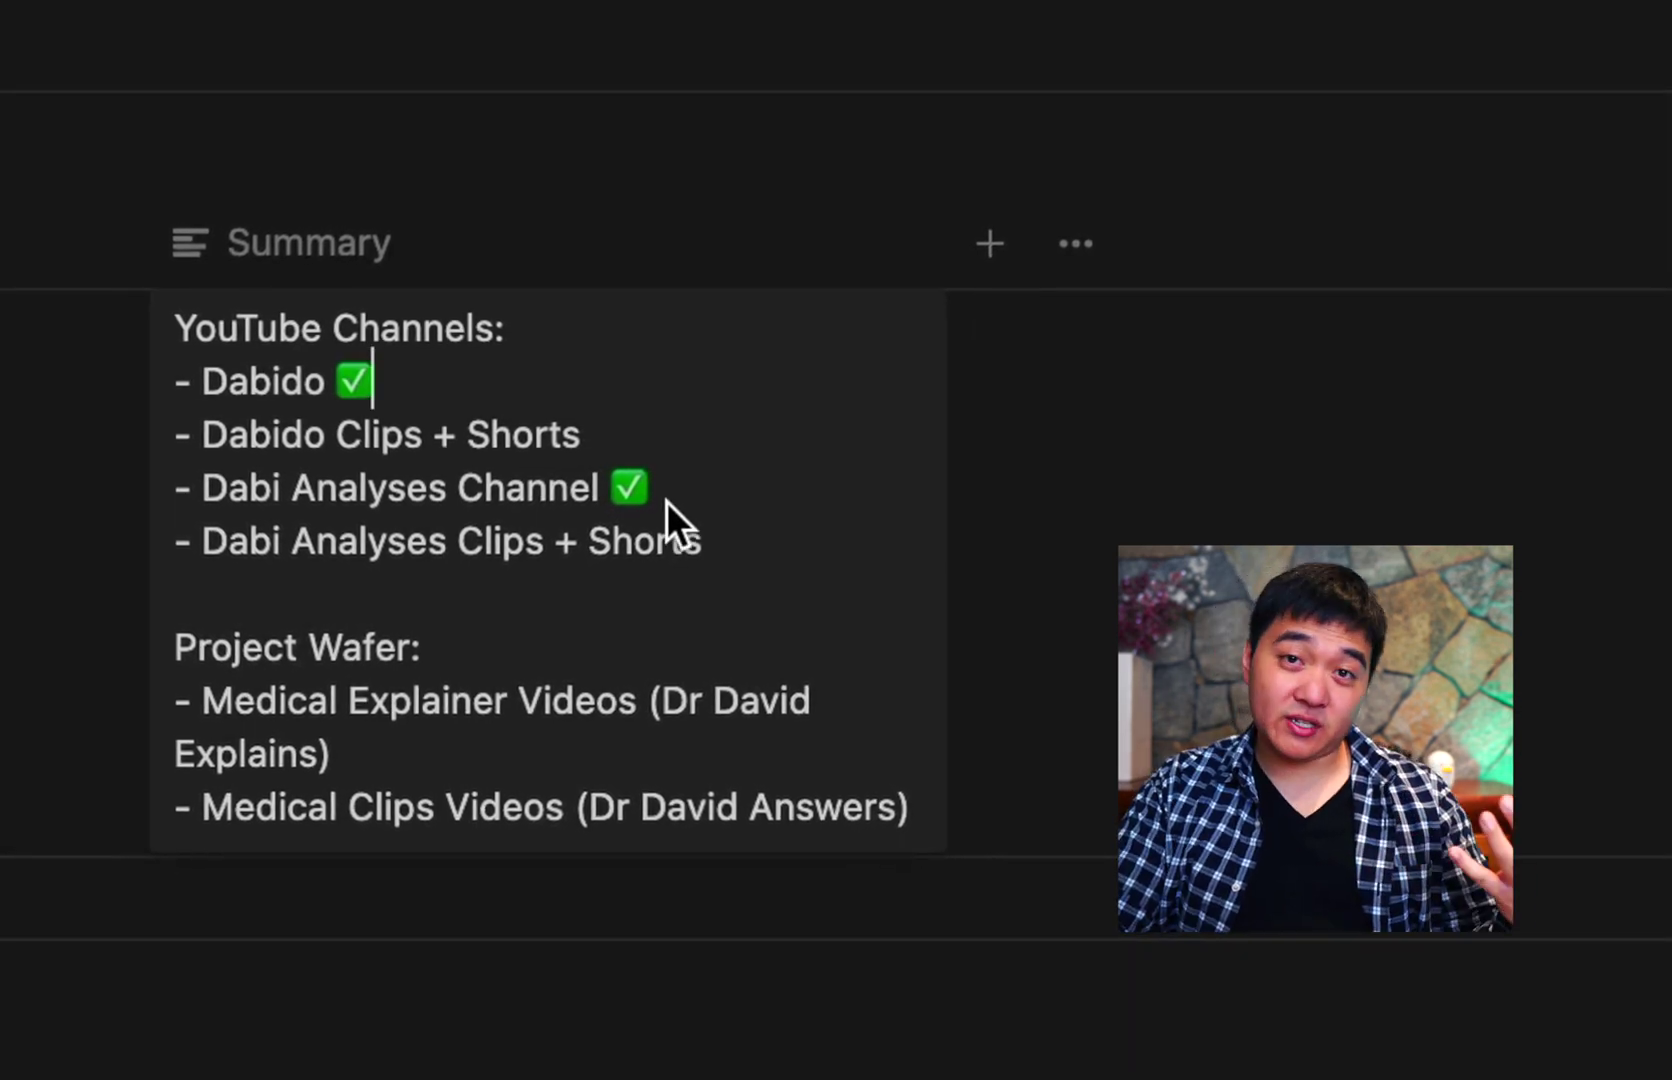
pyautogui.click(768, 536)
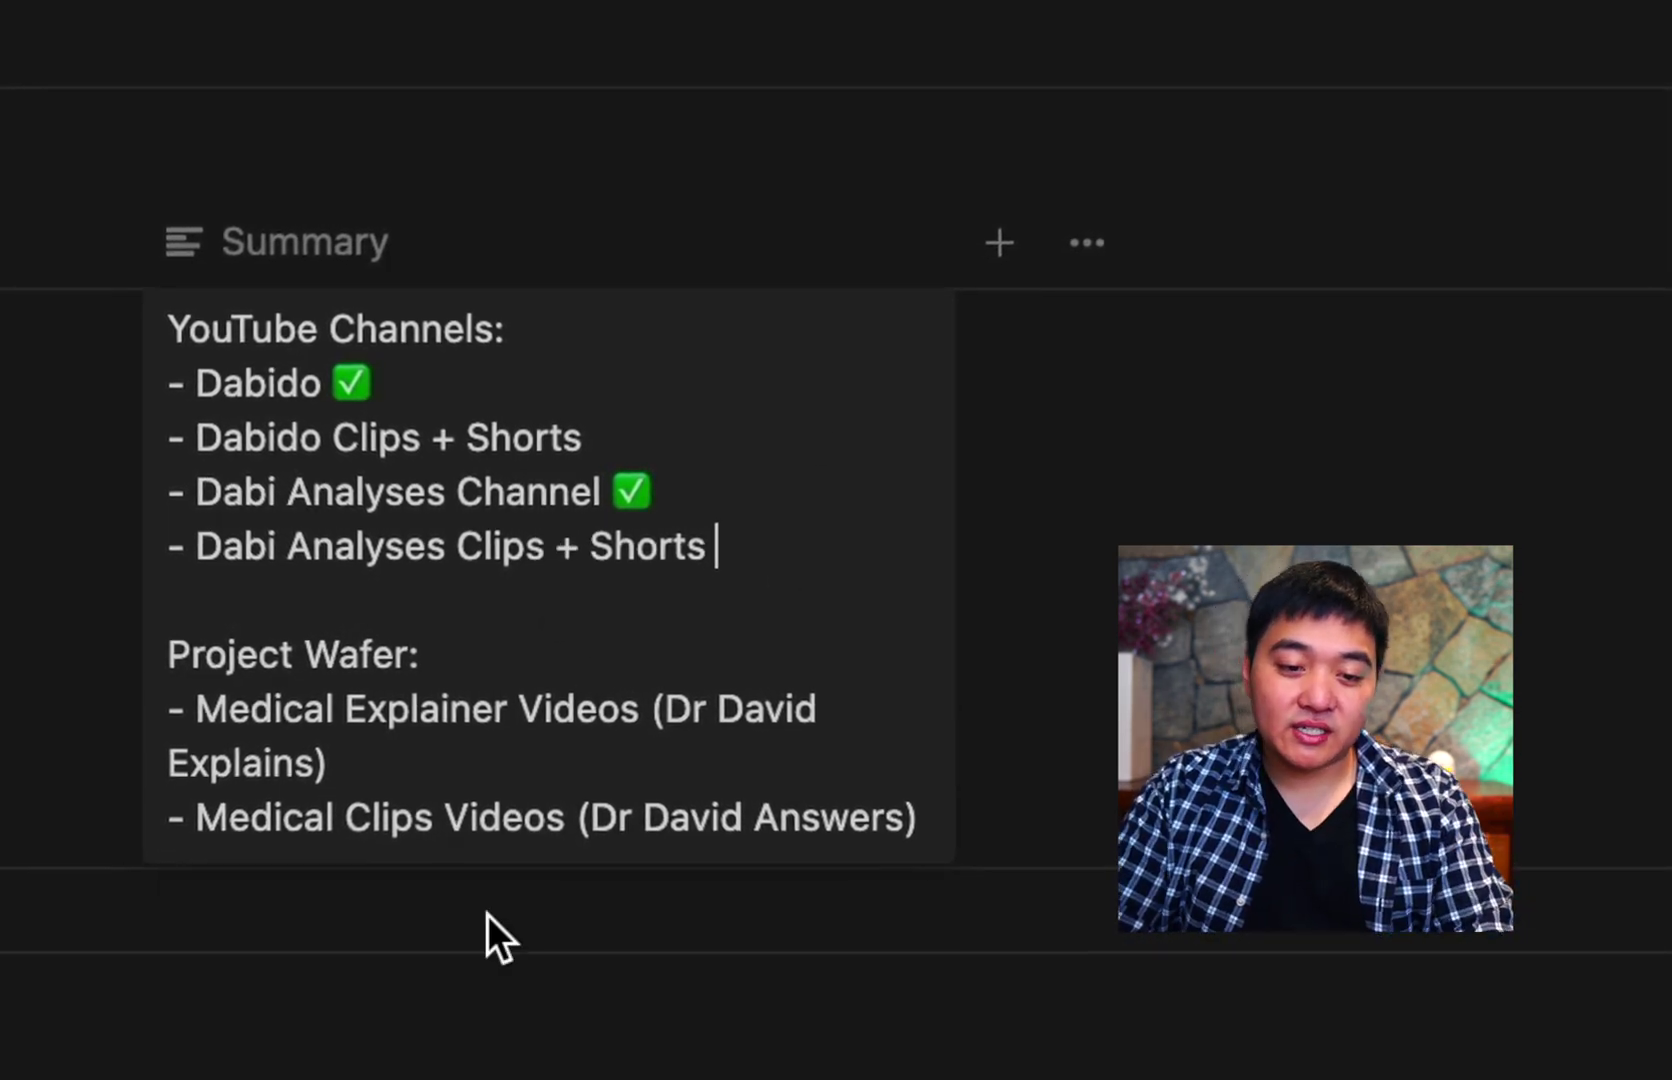
pyautogui.press('Escape')
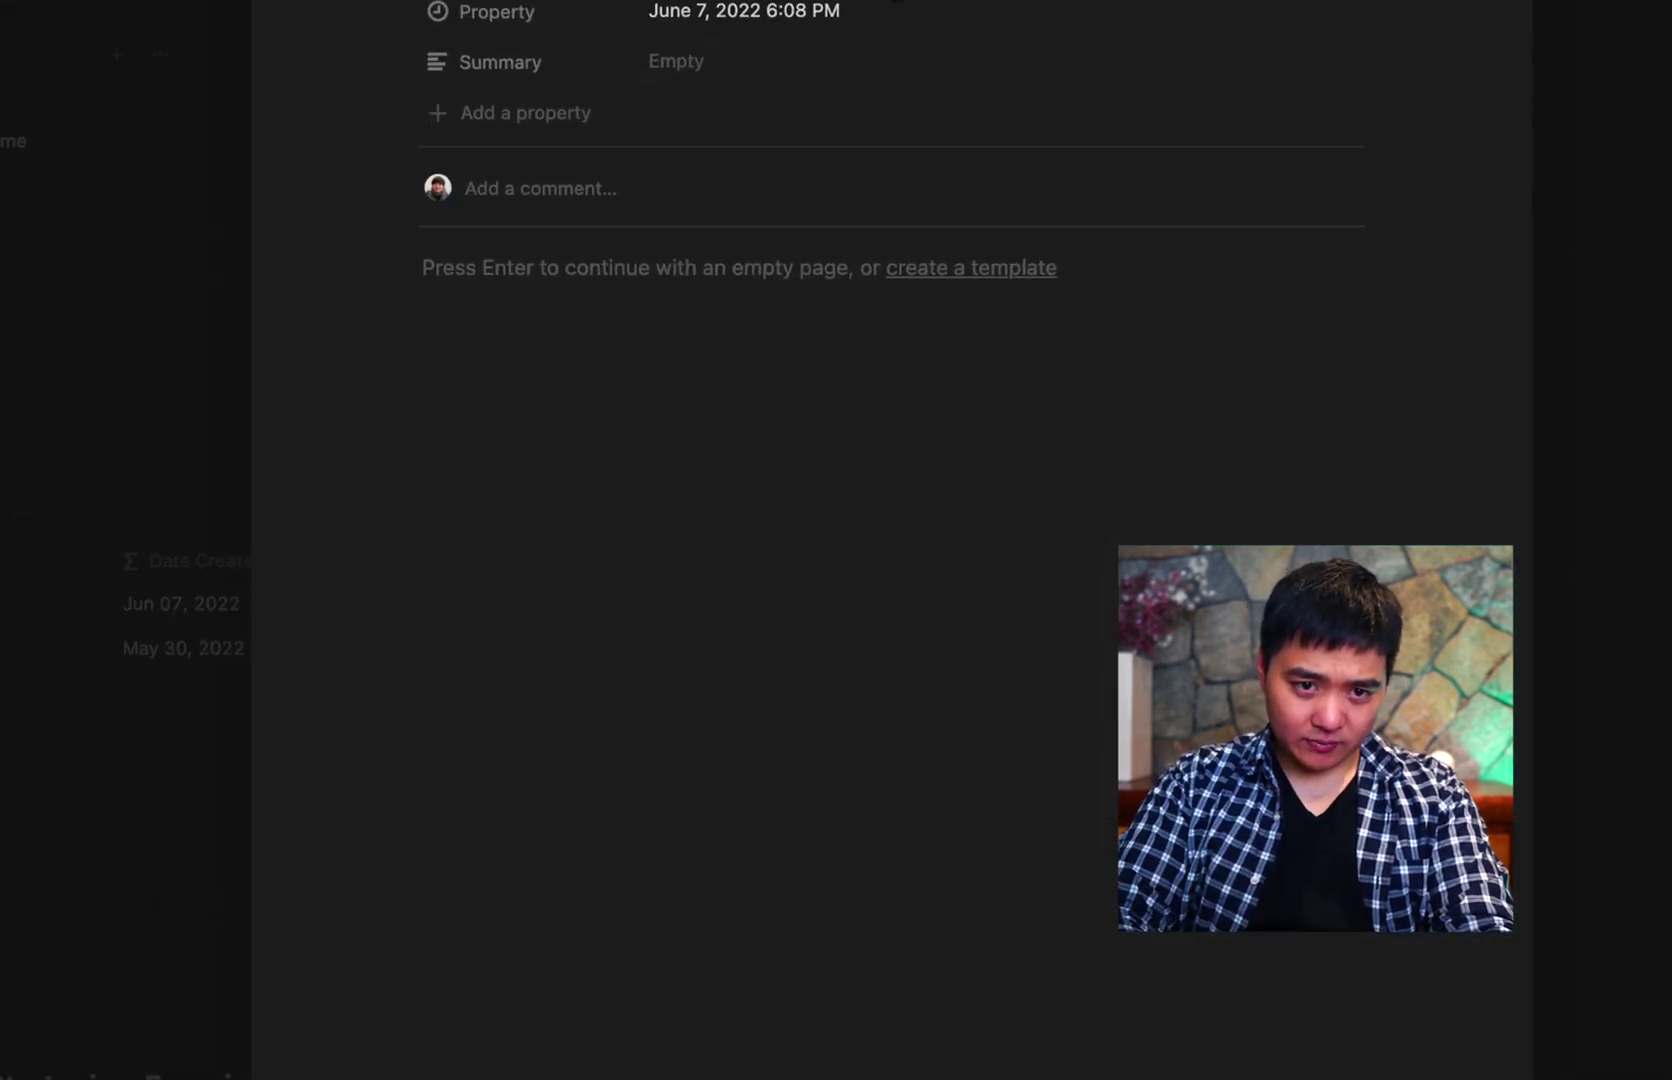
# - Name the entry June 7, 2022 and copy the Initial Commit summary into its Summary cell
pyautogui.hotkey('ctrl', 'a')
pyautogui.write('J')
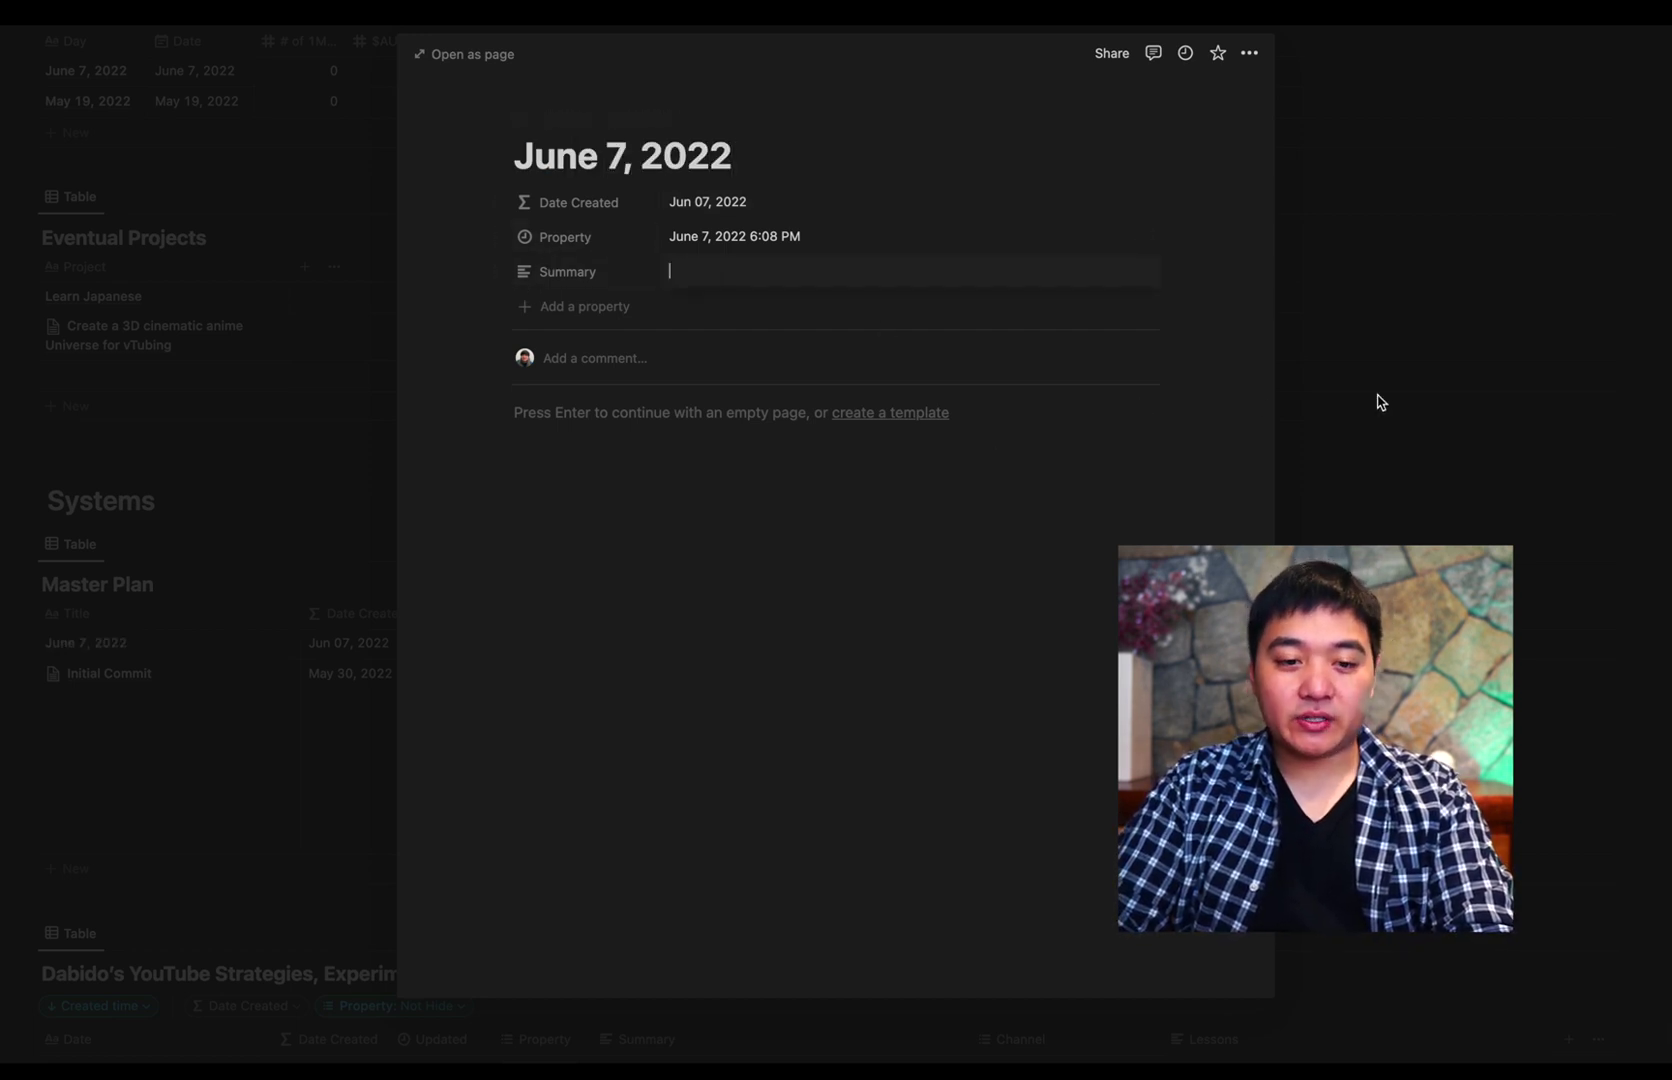
pyautogui.click(1607, 741)
pyautogui.click(597, 751)
pyautogui.hotkey('ctrl', 'a')
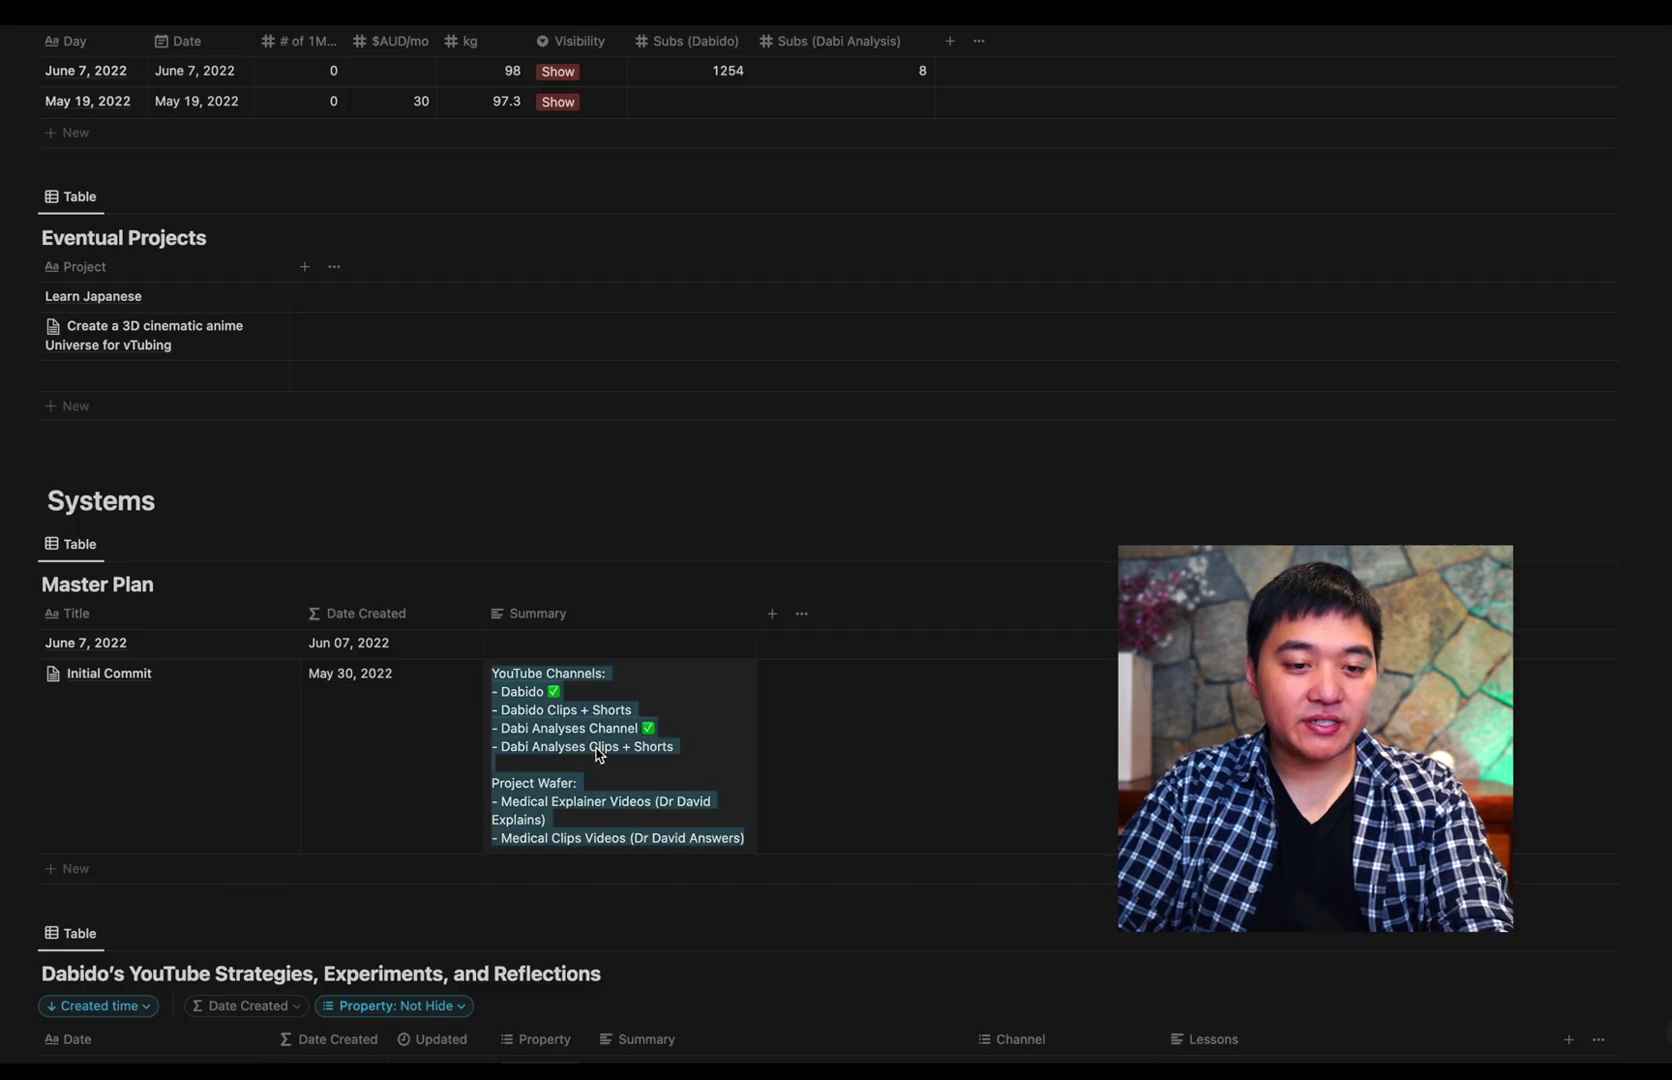
pyautogui.hotkey('ctrl', 'c')
pyautogui.click(716, 654)
pyautogui.hotkey('ctrl', 'v')
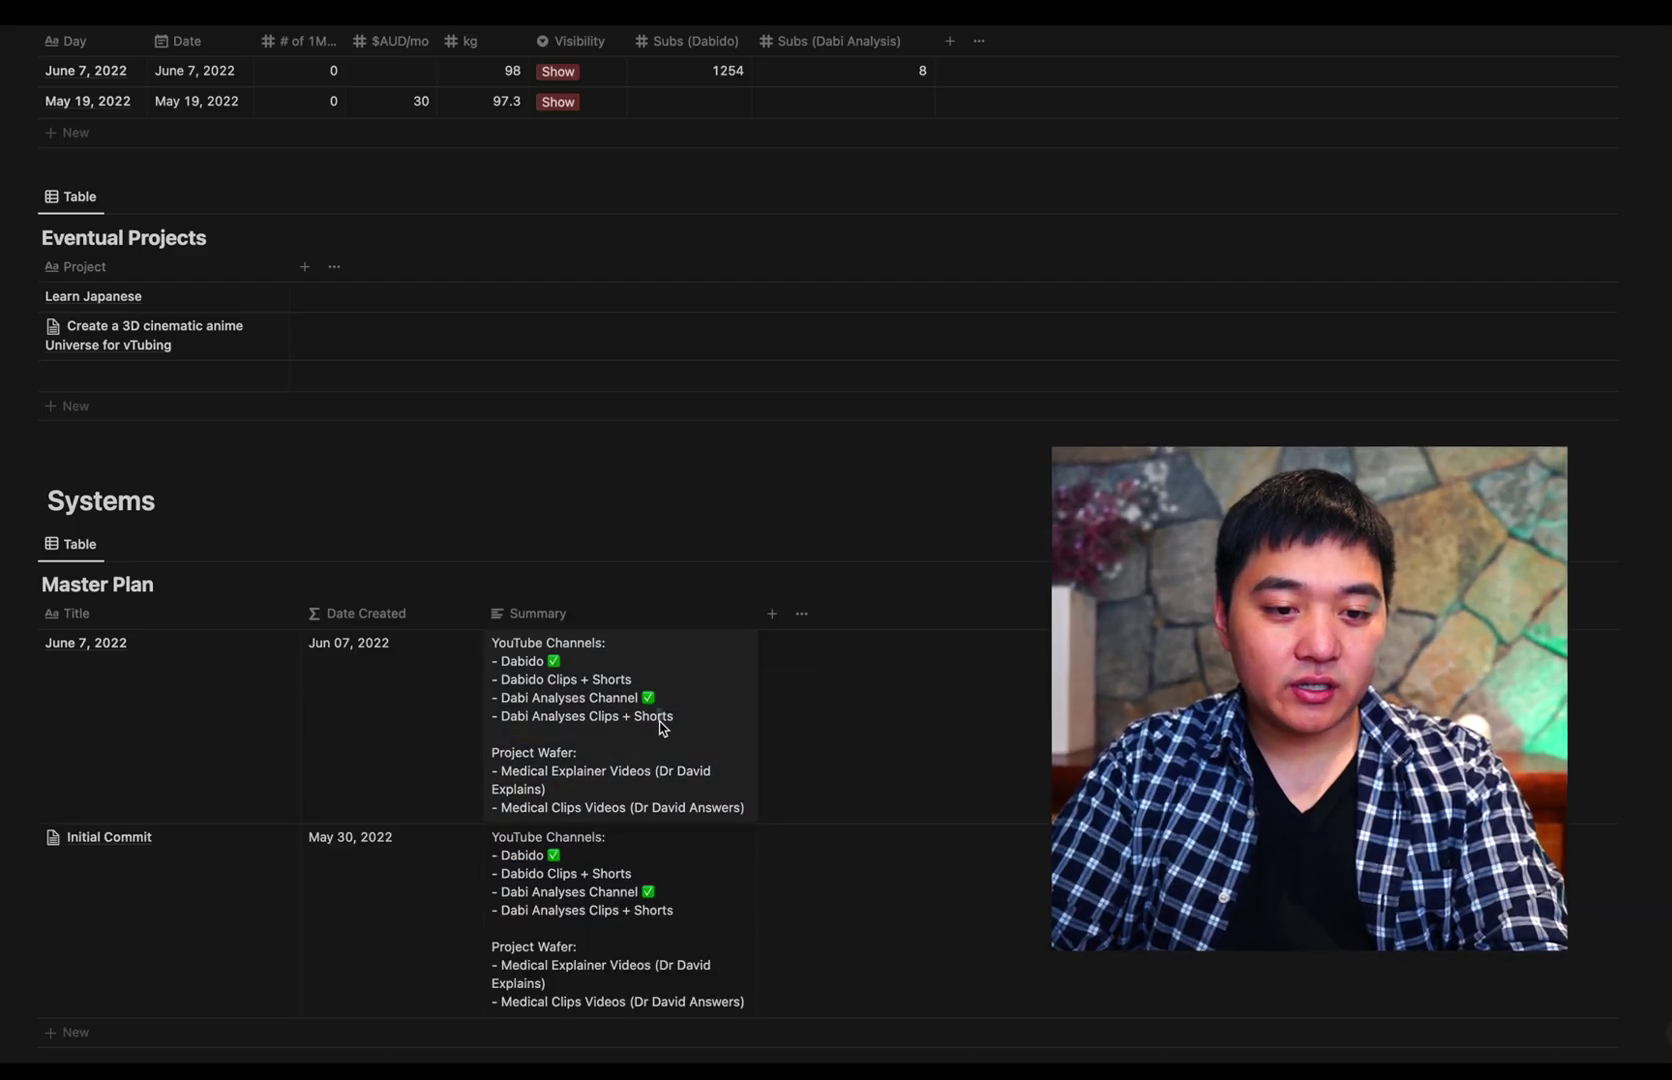
pyautogui.moveTo(660, 766); pyautogui.dragTo(687, 744)
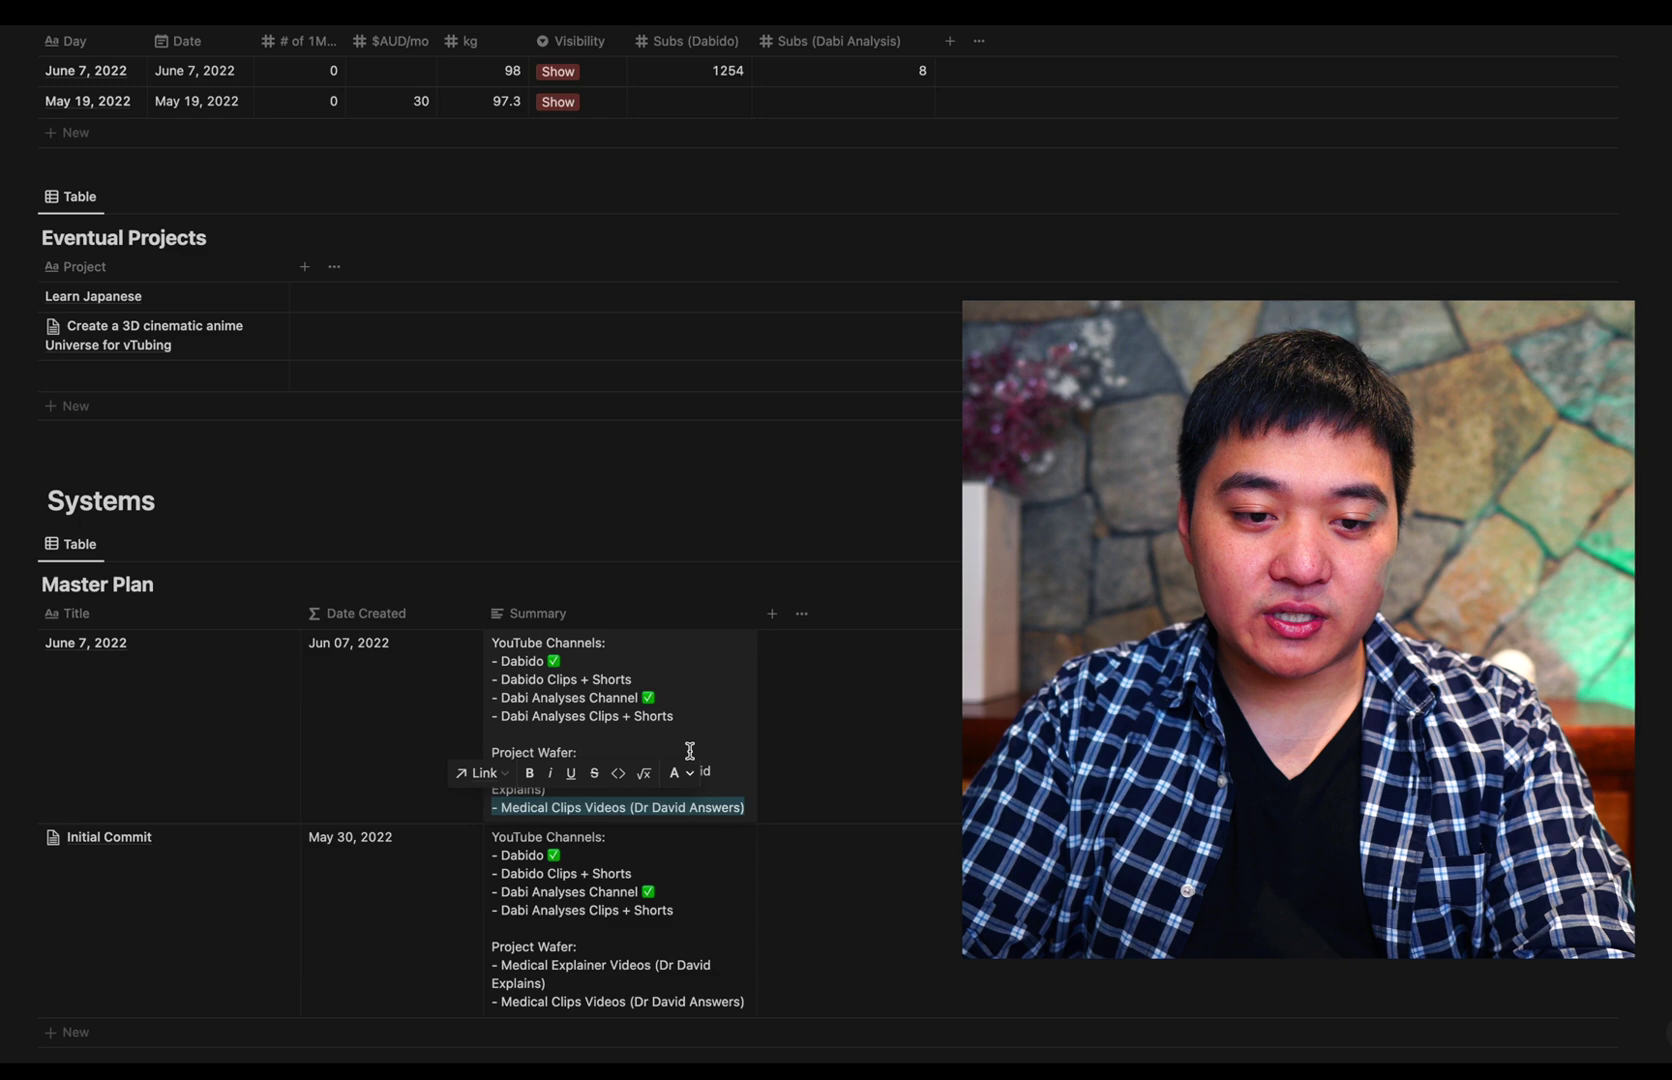
# - Cut the Eventually and Project Wafer lines from the summary and open the June 7 entry as a page
pyautogui.click(491, 734)
pyautogui.press('Return')
pyautogui.write('Eventually:')
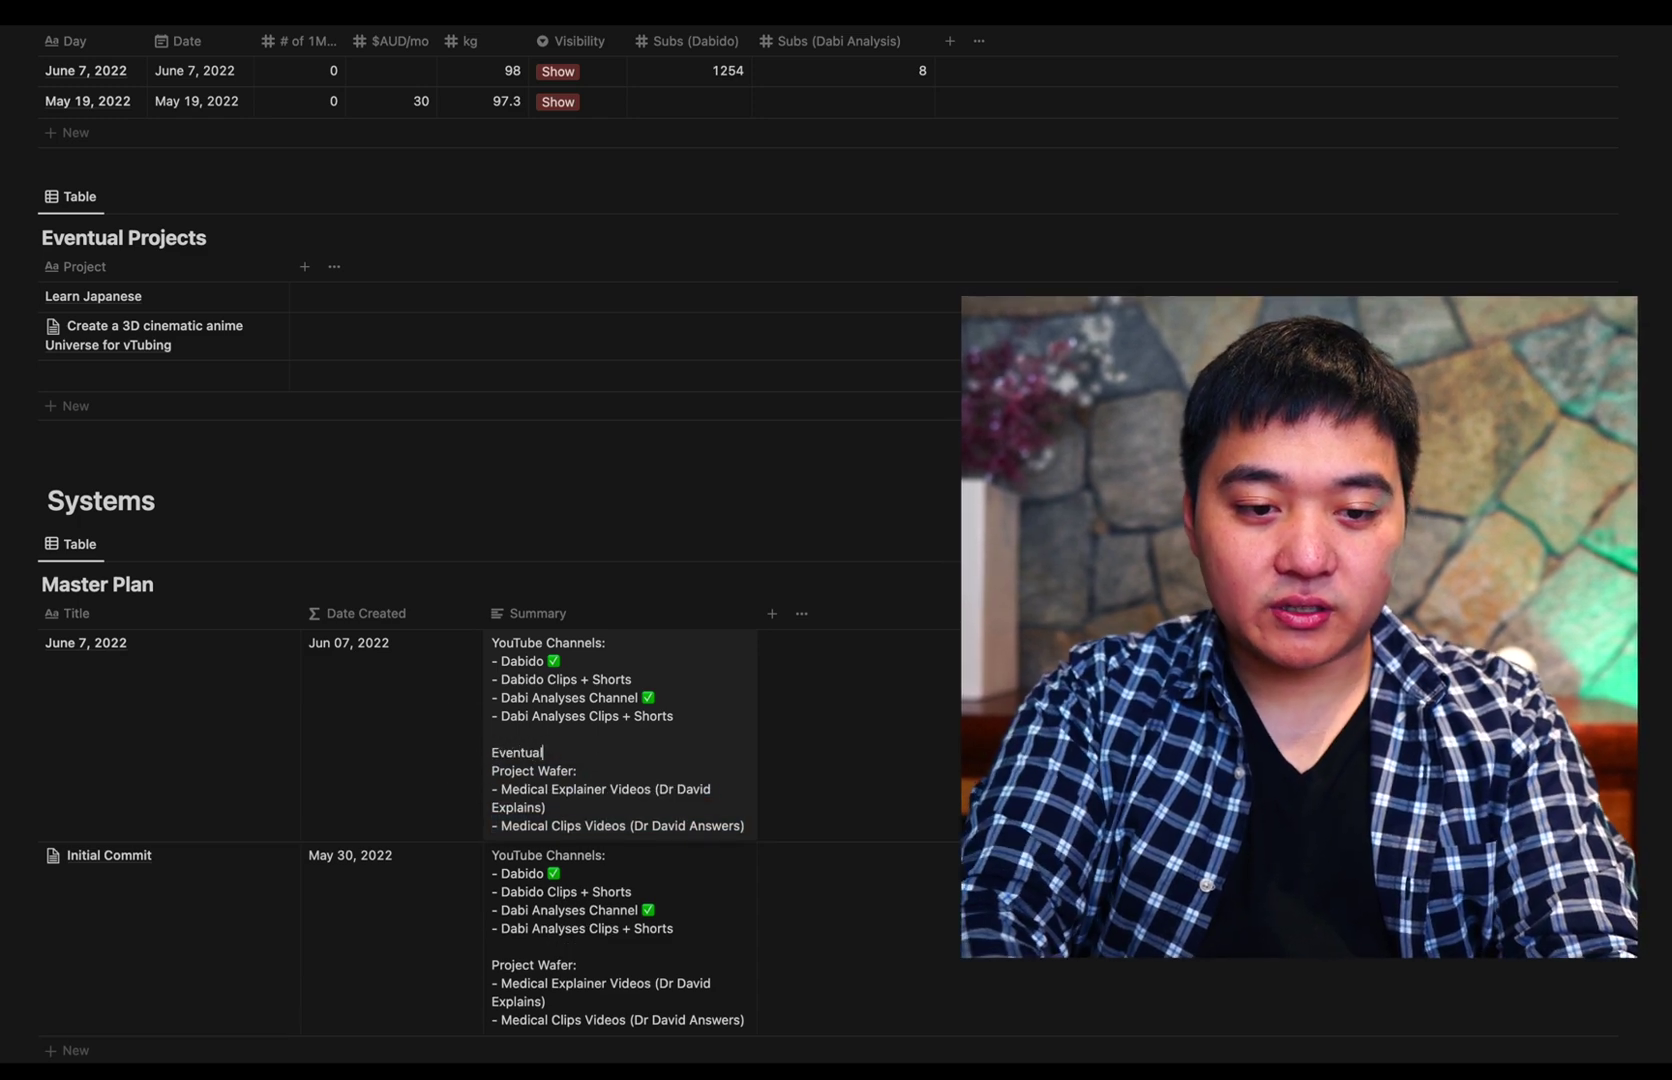
pyautogui.moveTo(491, 770); pyautogui.dragTo(602, 781)
pyautogui.click(597, 758)
pyautogui.moveTo(491, 752); pyautogui.dragTo(709, 798)
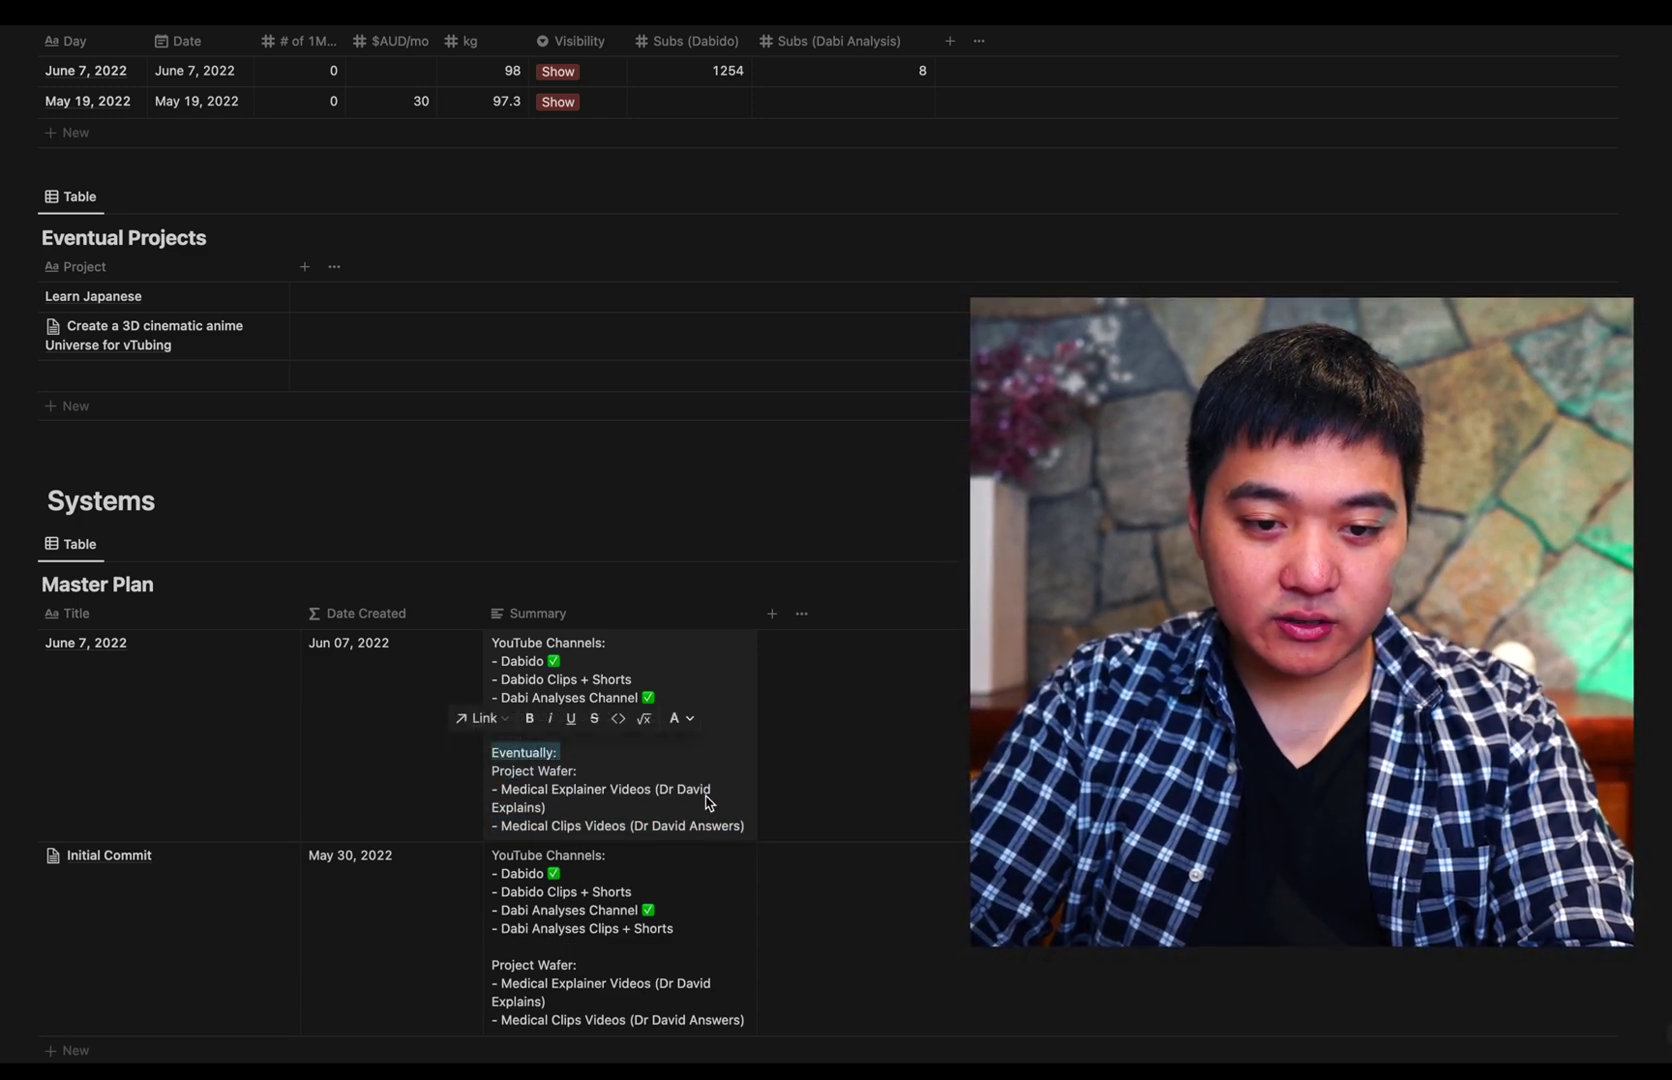
pyautogui.press('BackSpace')
pyautogui.press('Escape')
pyautogui.click(261, 643)
# - Paste the plan into the page body and turn the YouTube channel lines into bullets
pyautogui.hotkey('ctrl', 'v')
pyautogui.hotkey('ctrl', 'v')
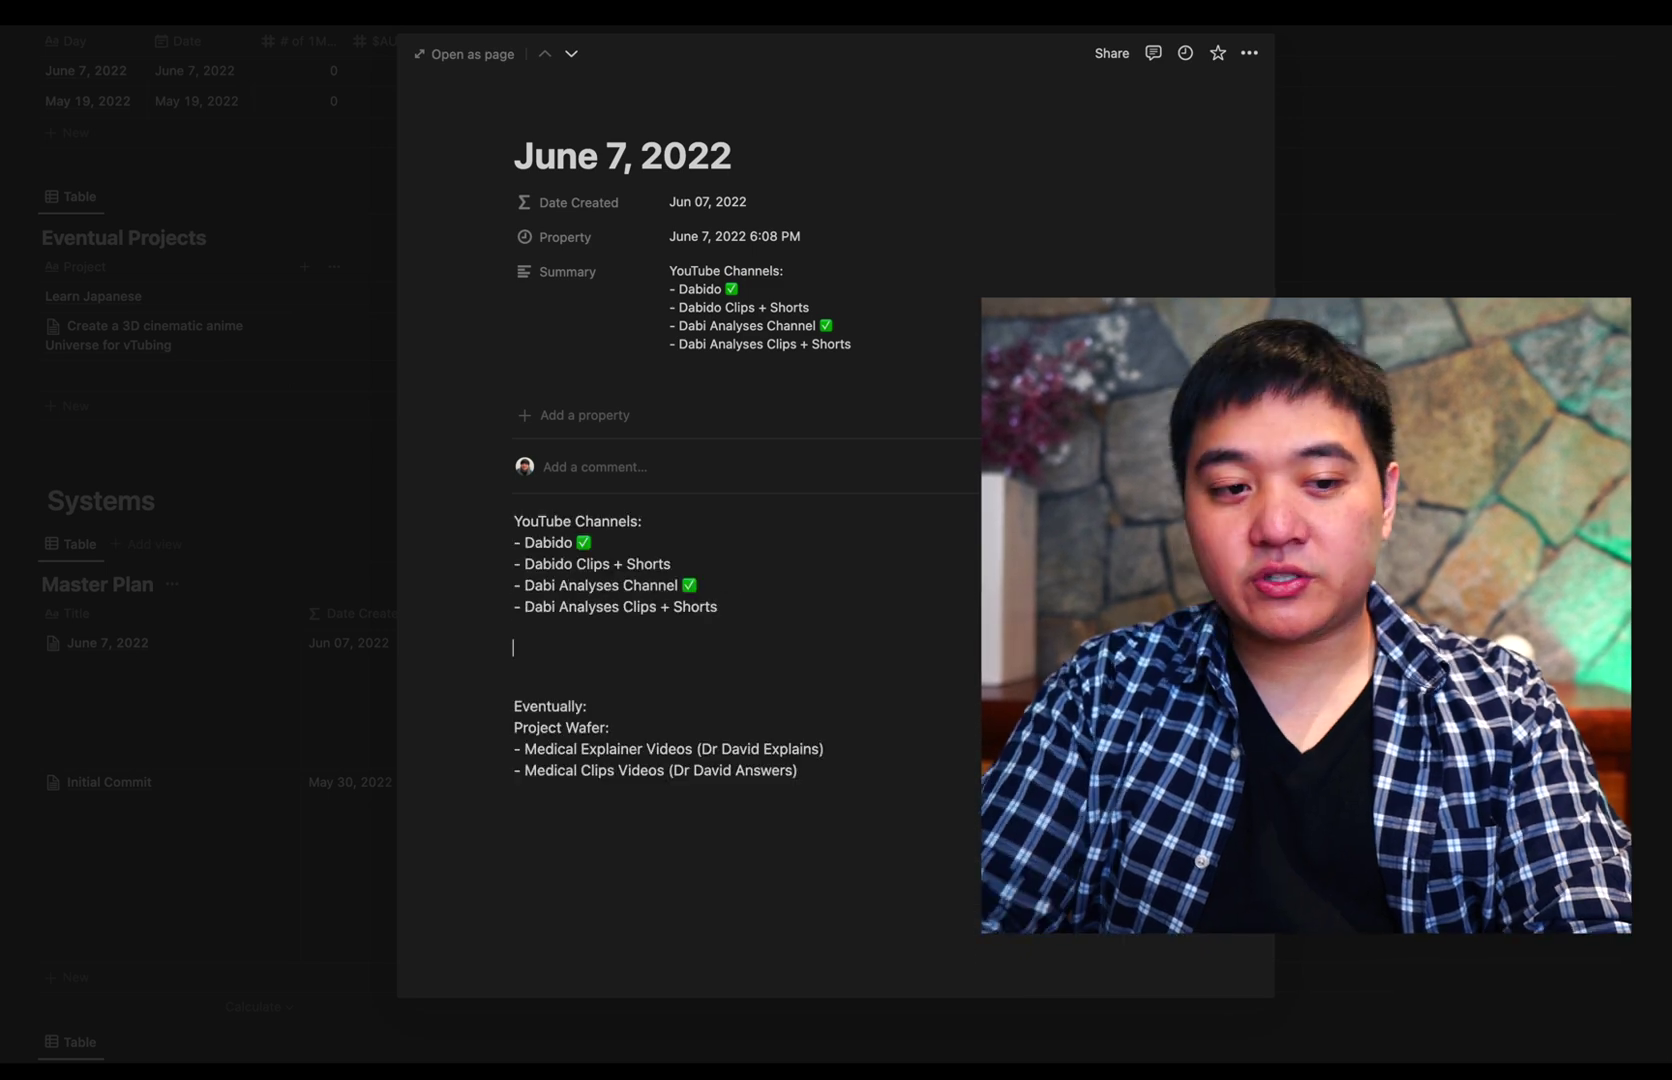
pyautogui.press('BackSpace')
pyautogui.press('BackSpace')
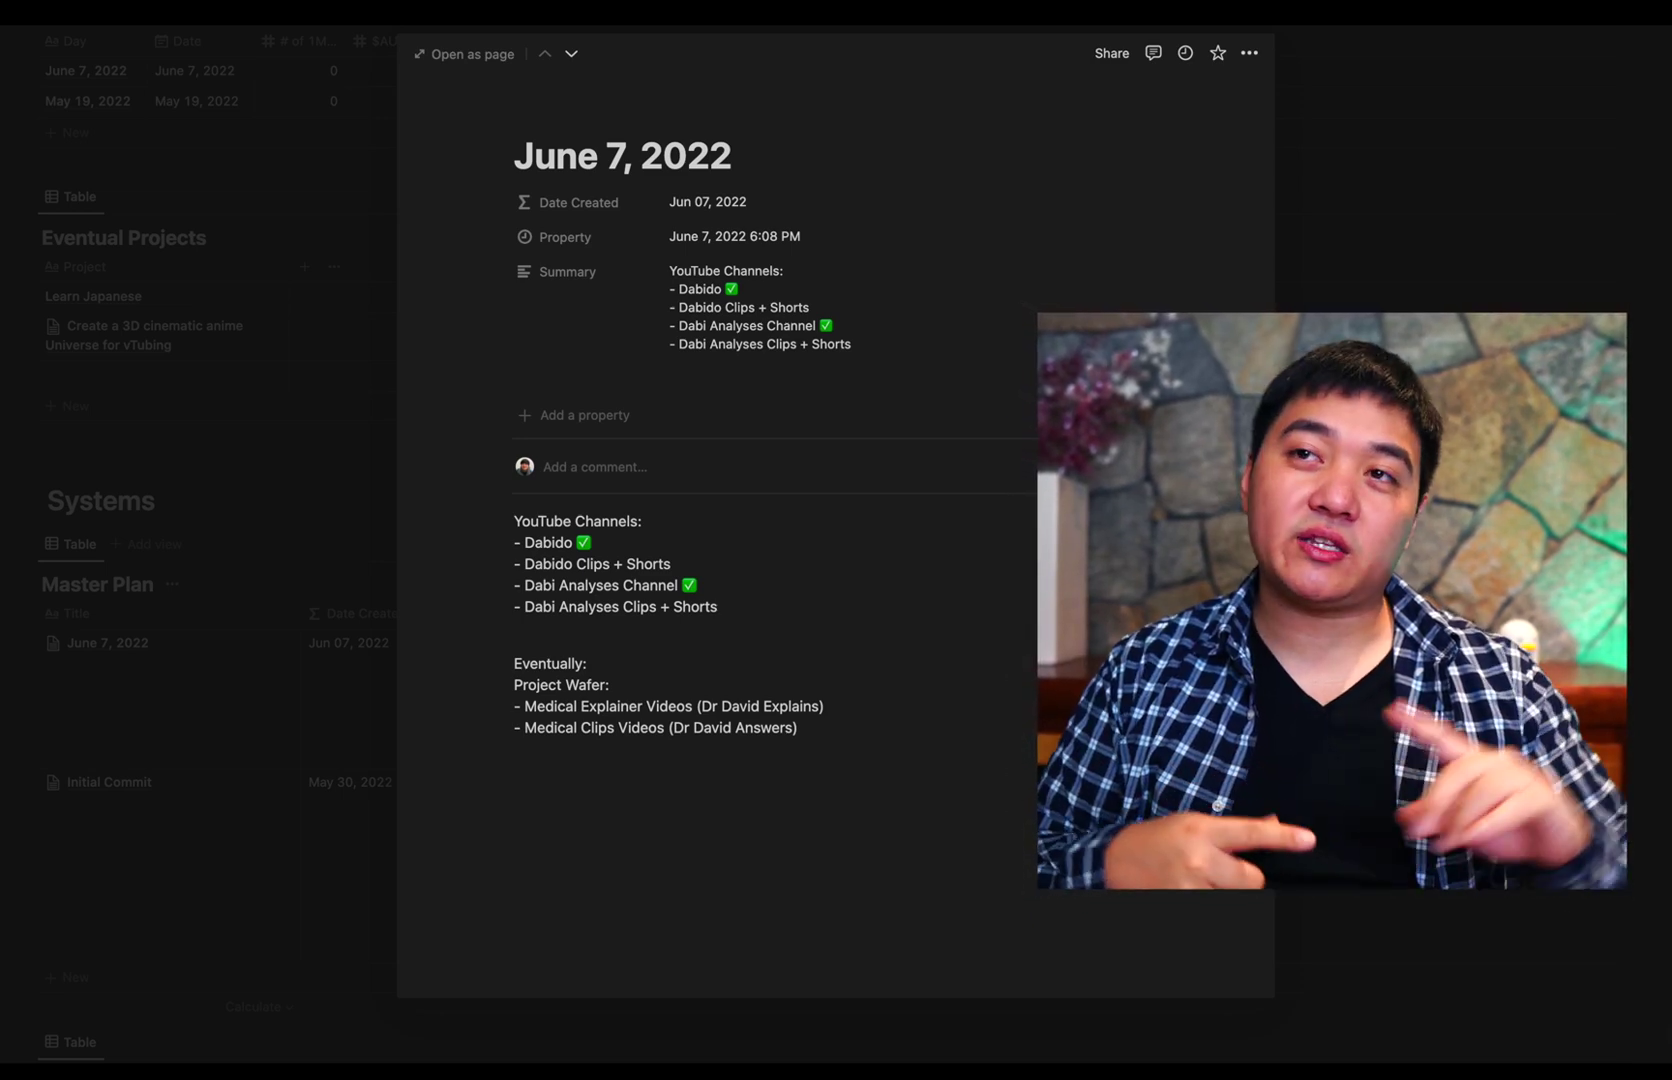
pyautogui.press('Up')
pyautogui.press('Up')
pyautogui.press('Up')
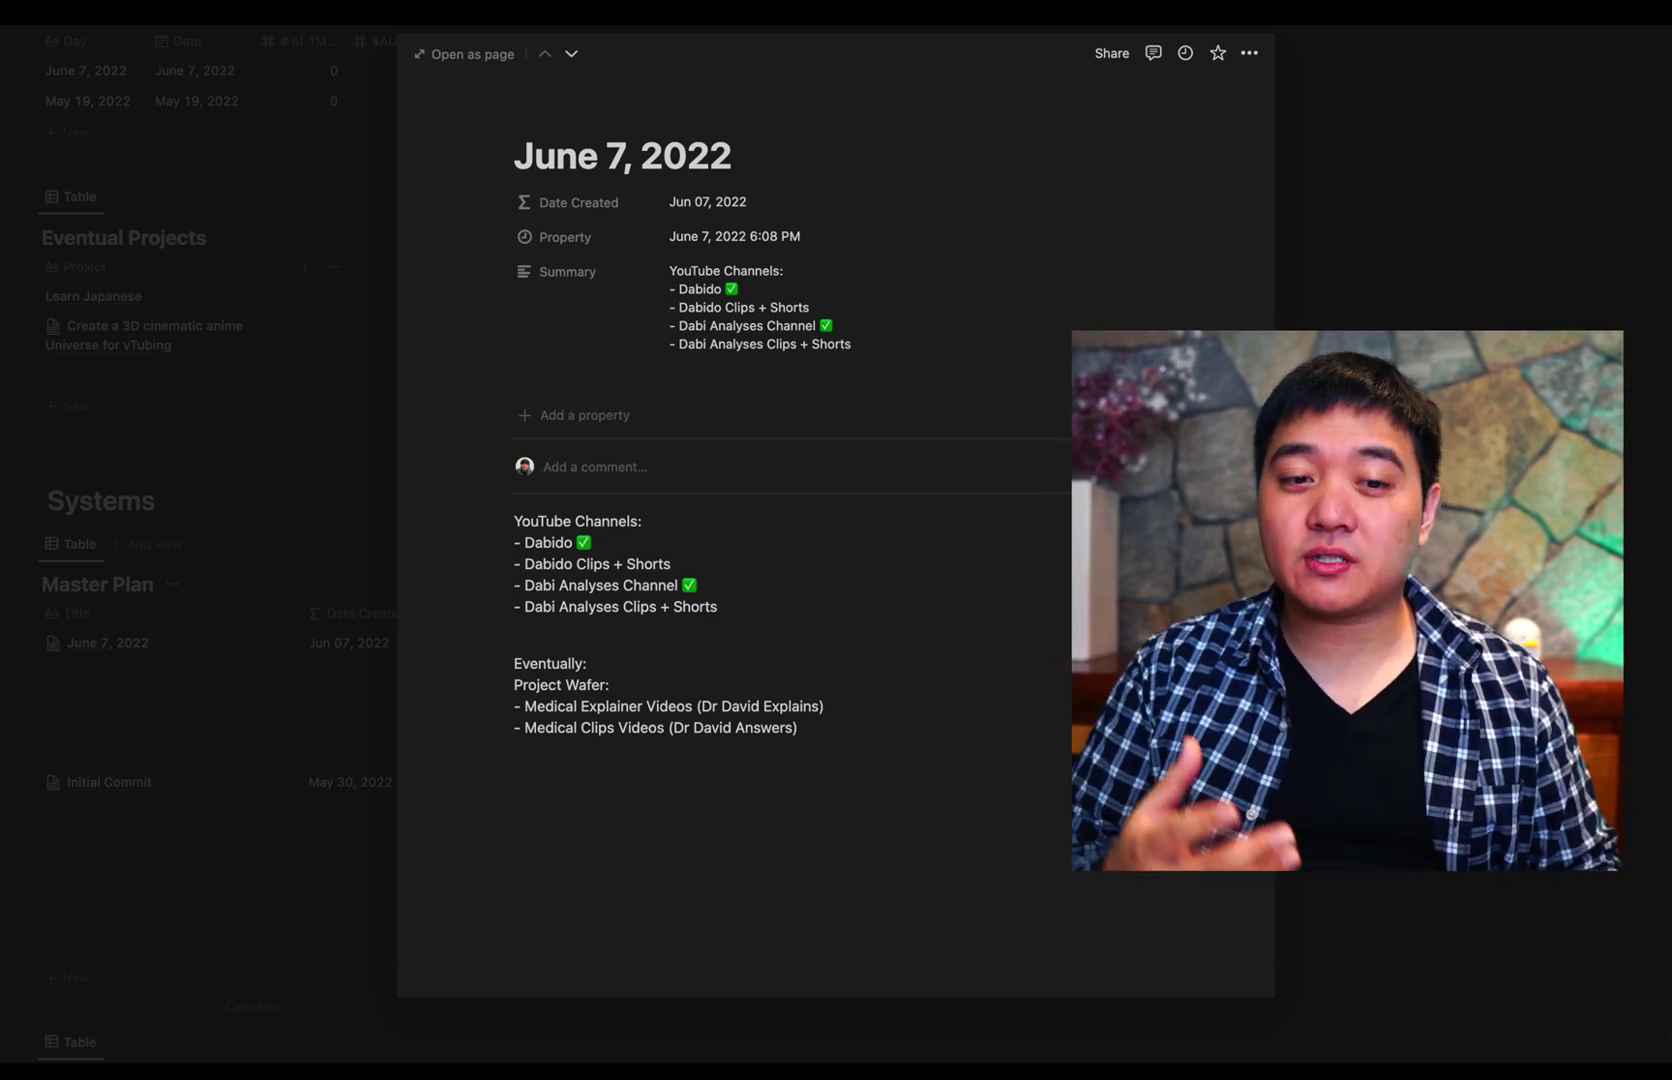
pyautogui.press('Return')
pyautogui.write('-')
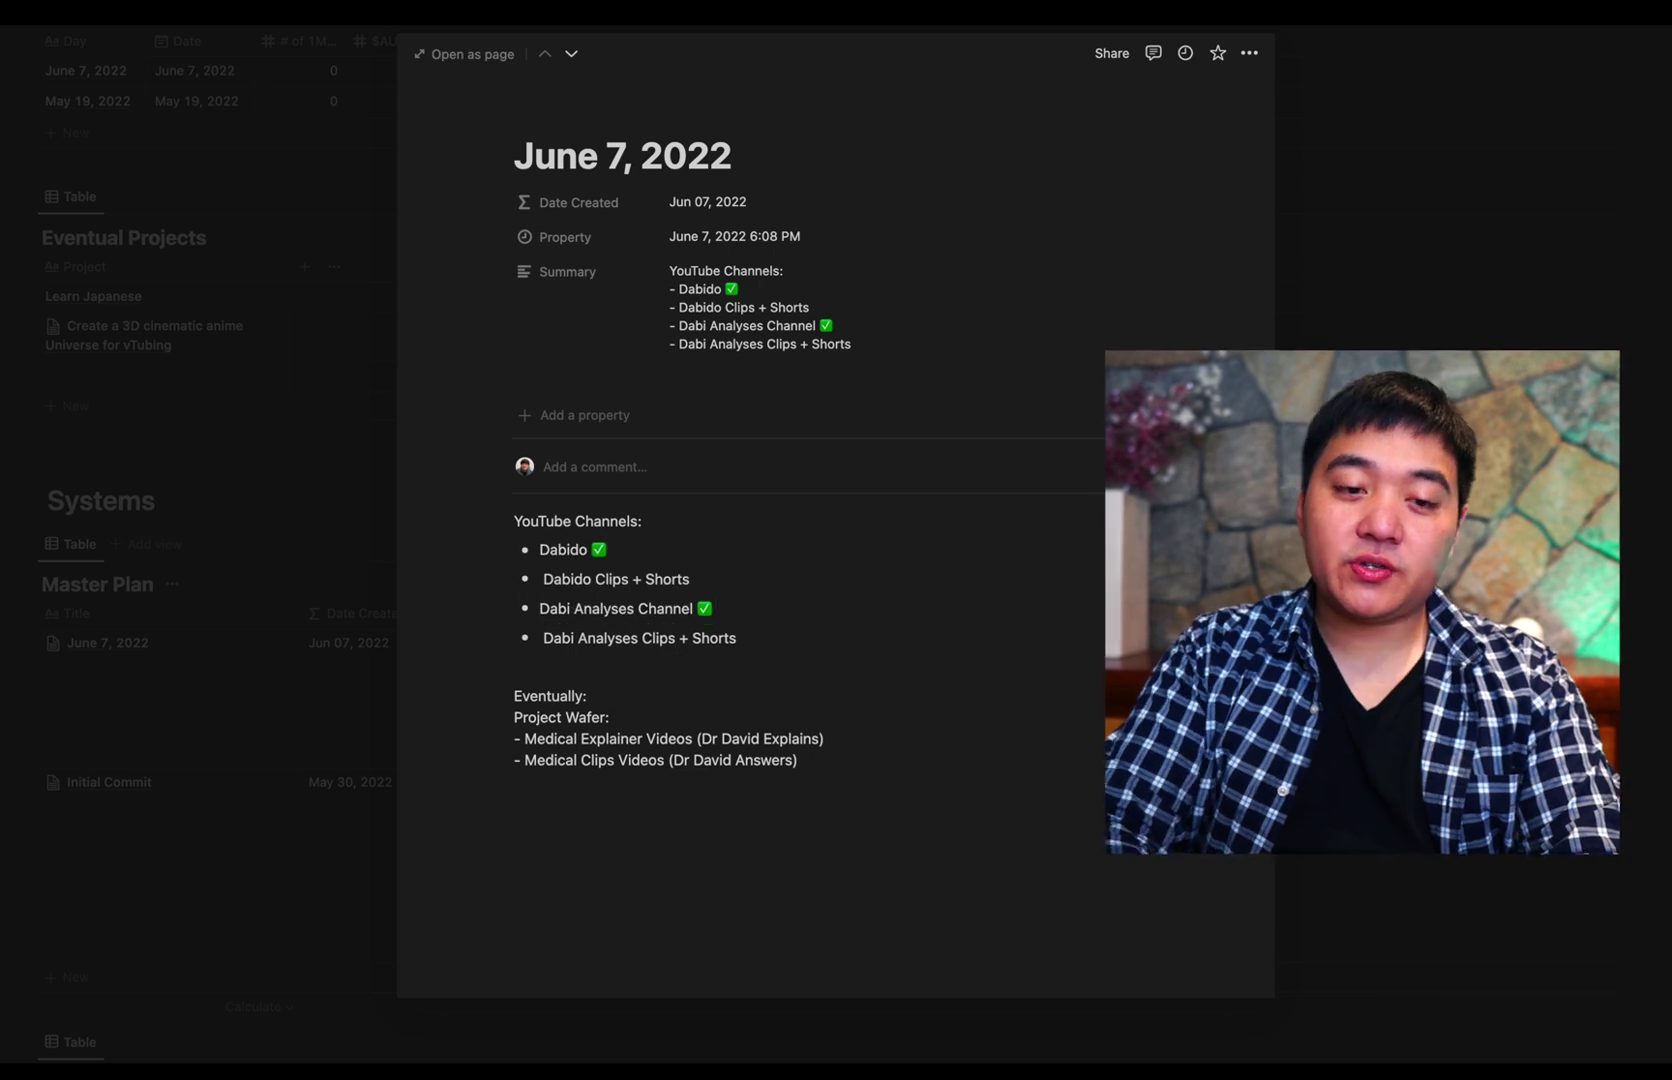
# - Remove the leading spaces before the Dabido and Dabi Analyses Clips + Shorts lines
pyautogui.press('Delete')
pyautogui.press('Down')
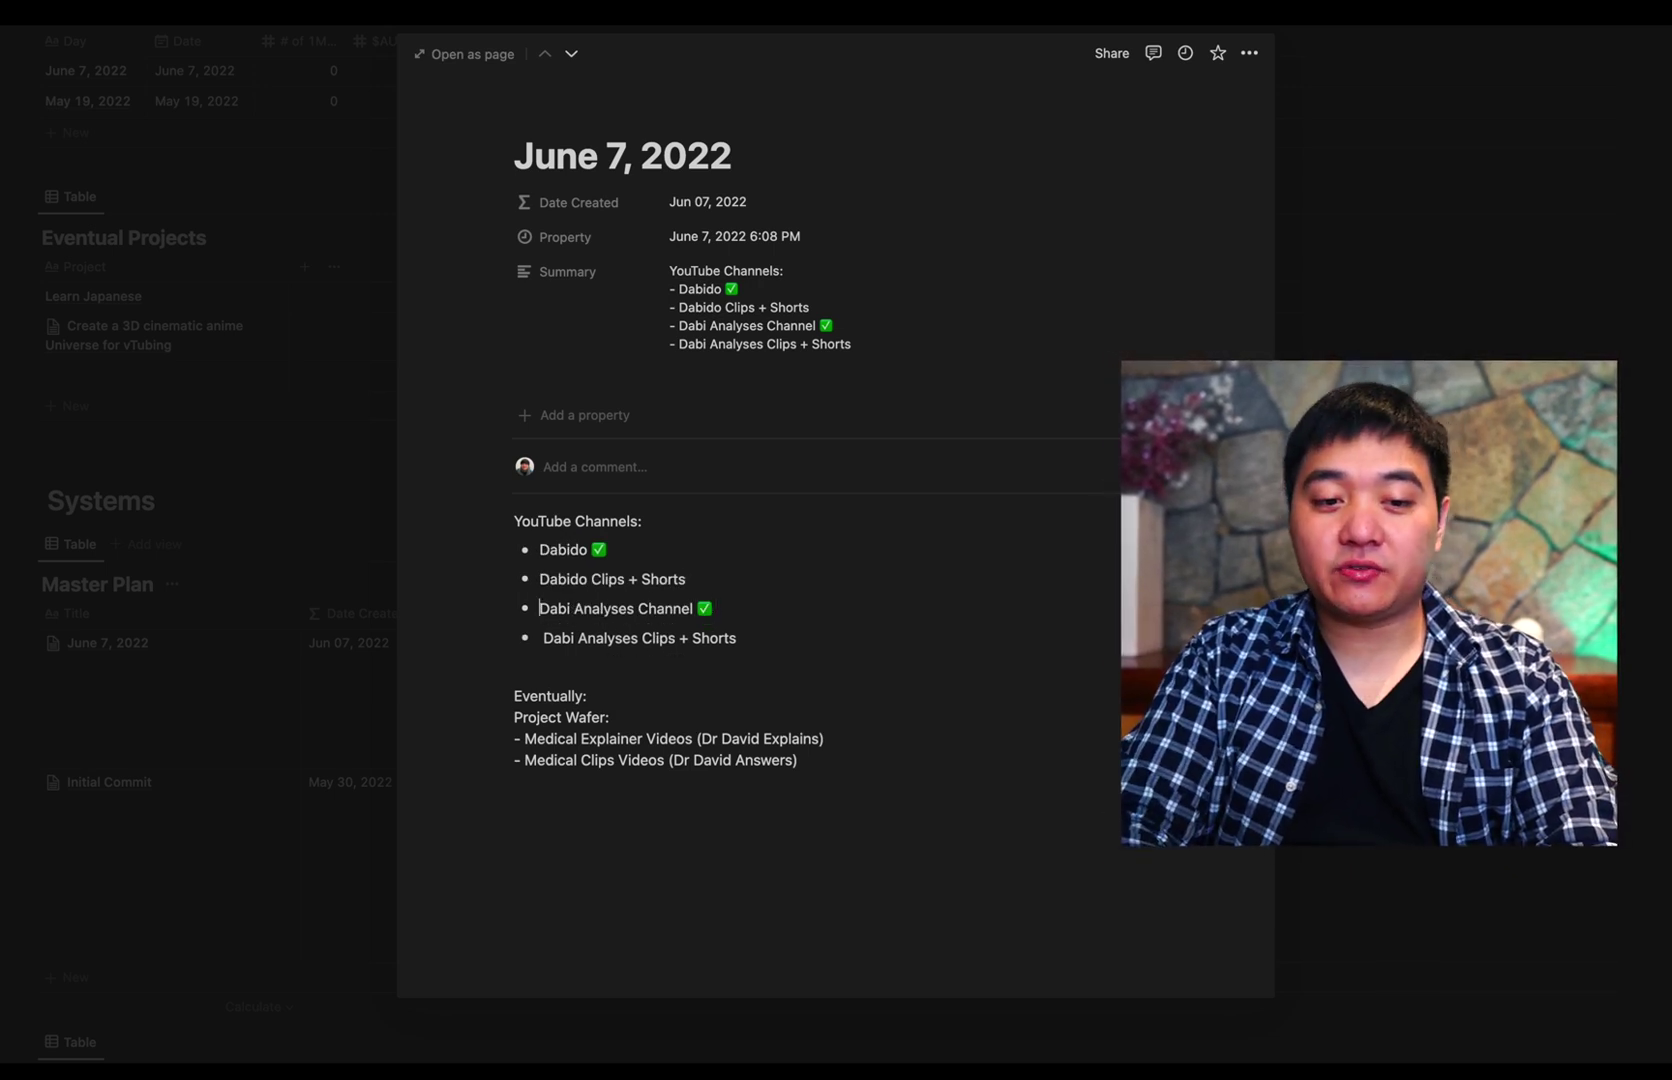
pyautogui.press('Down')
pyautogui.press('Delete')
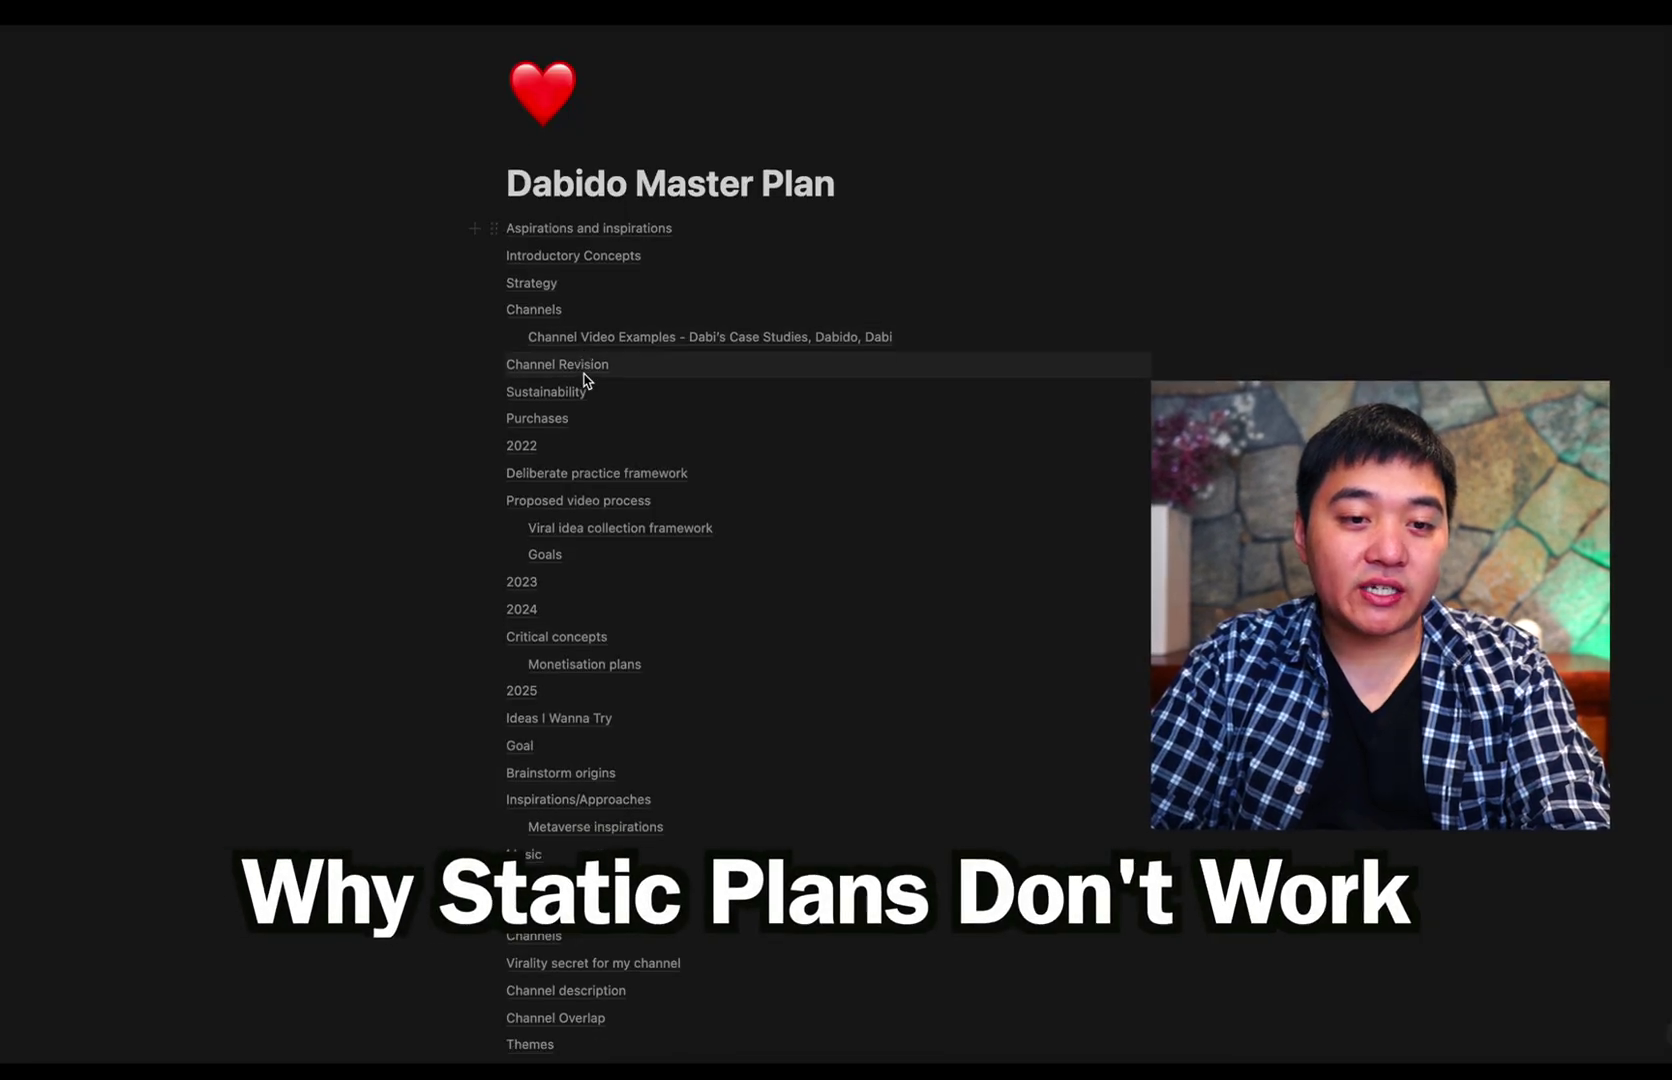
pyautogui.scroll(-1, 584, 380)
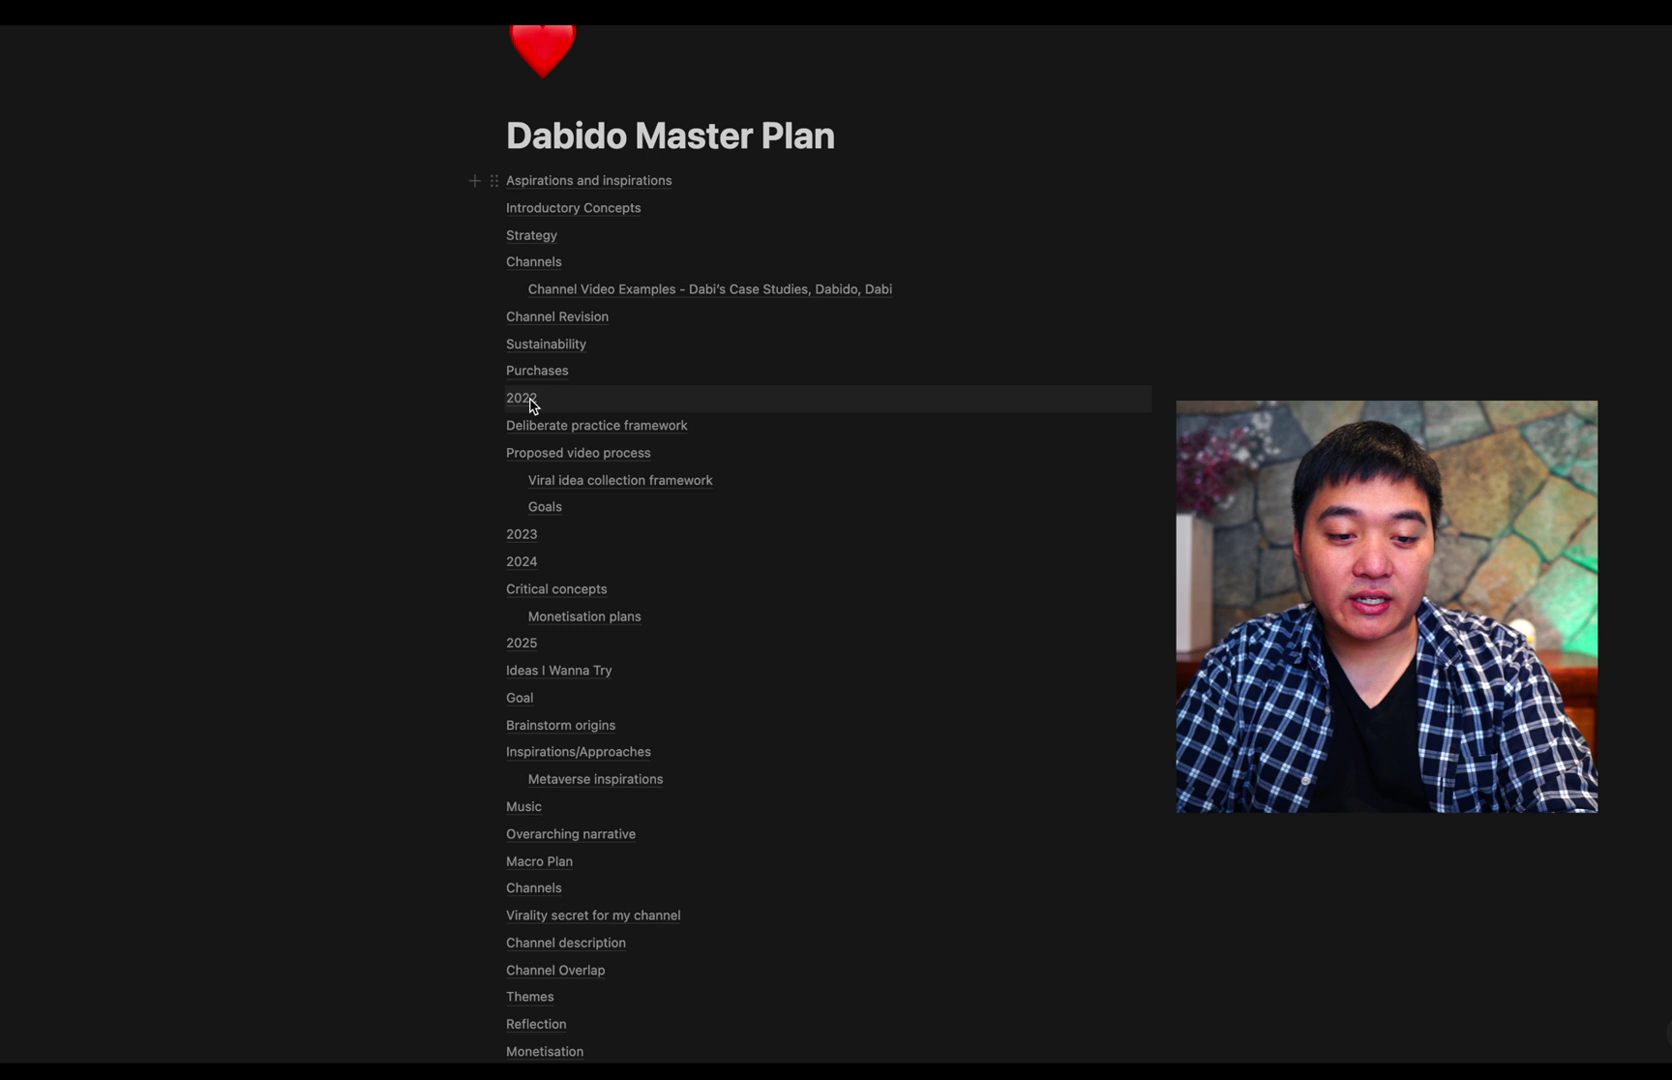
pyautogui.click(532, 405)
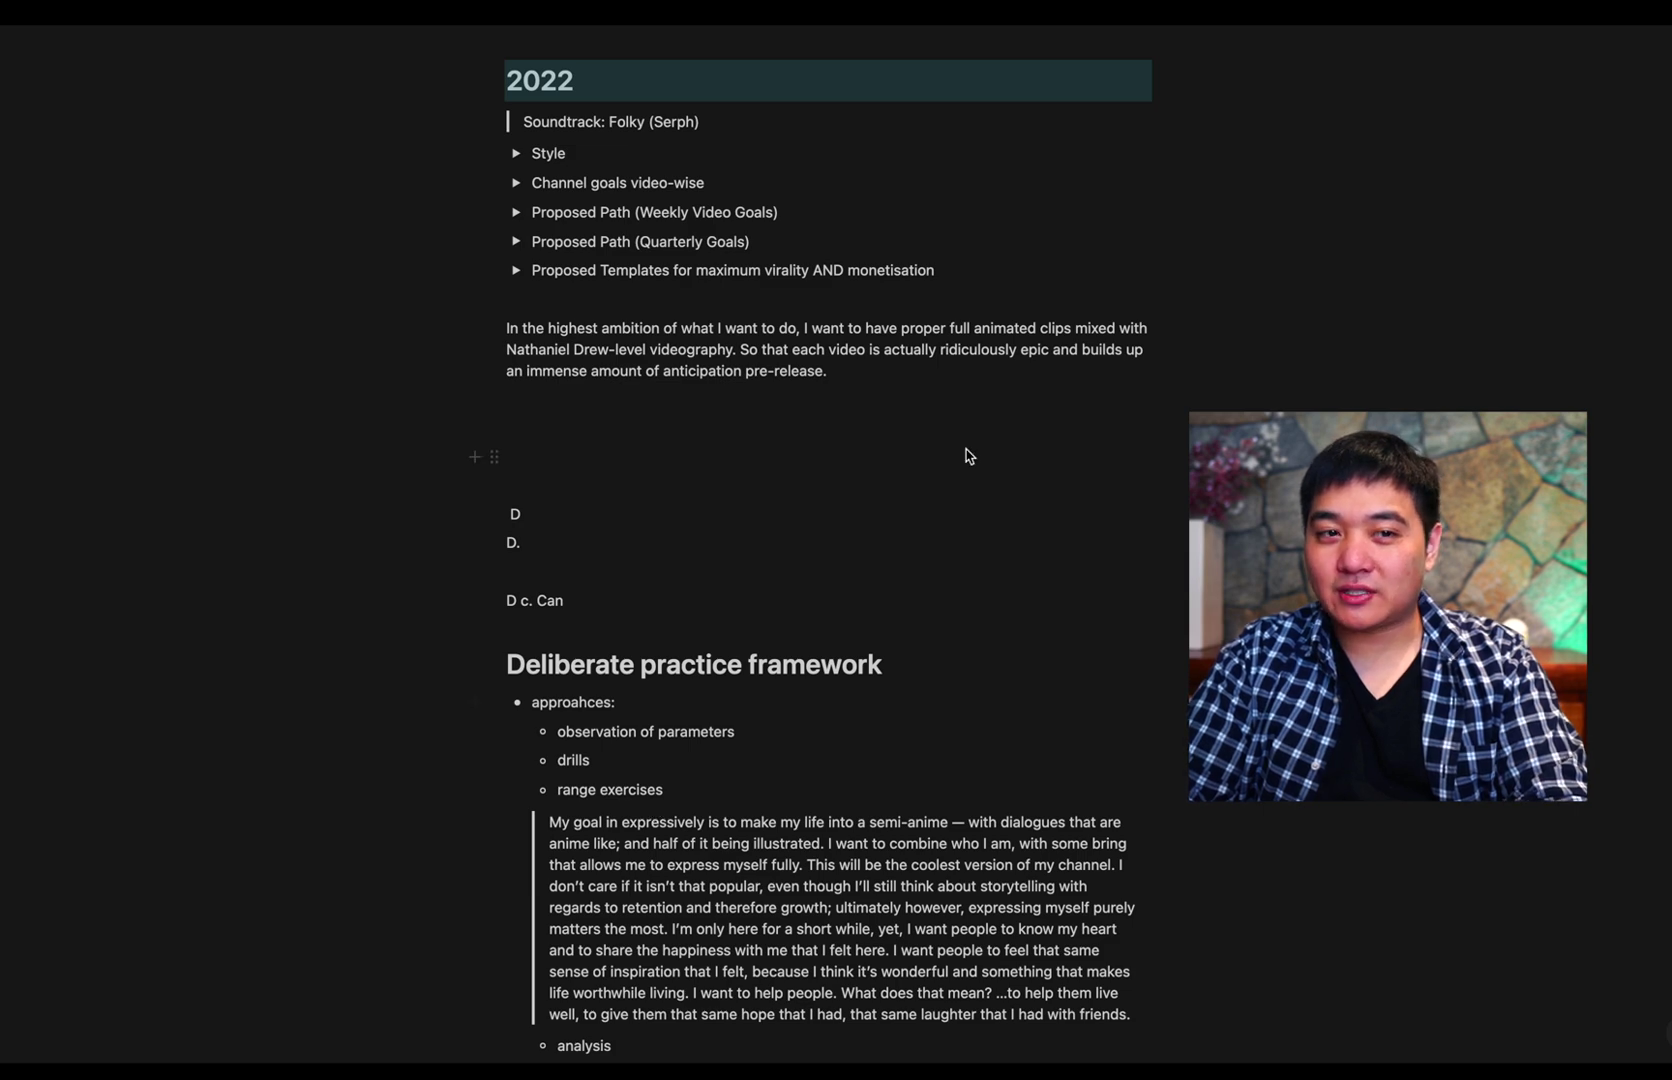
pyautogui.scroll(-6, 948, 475)
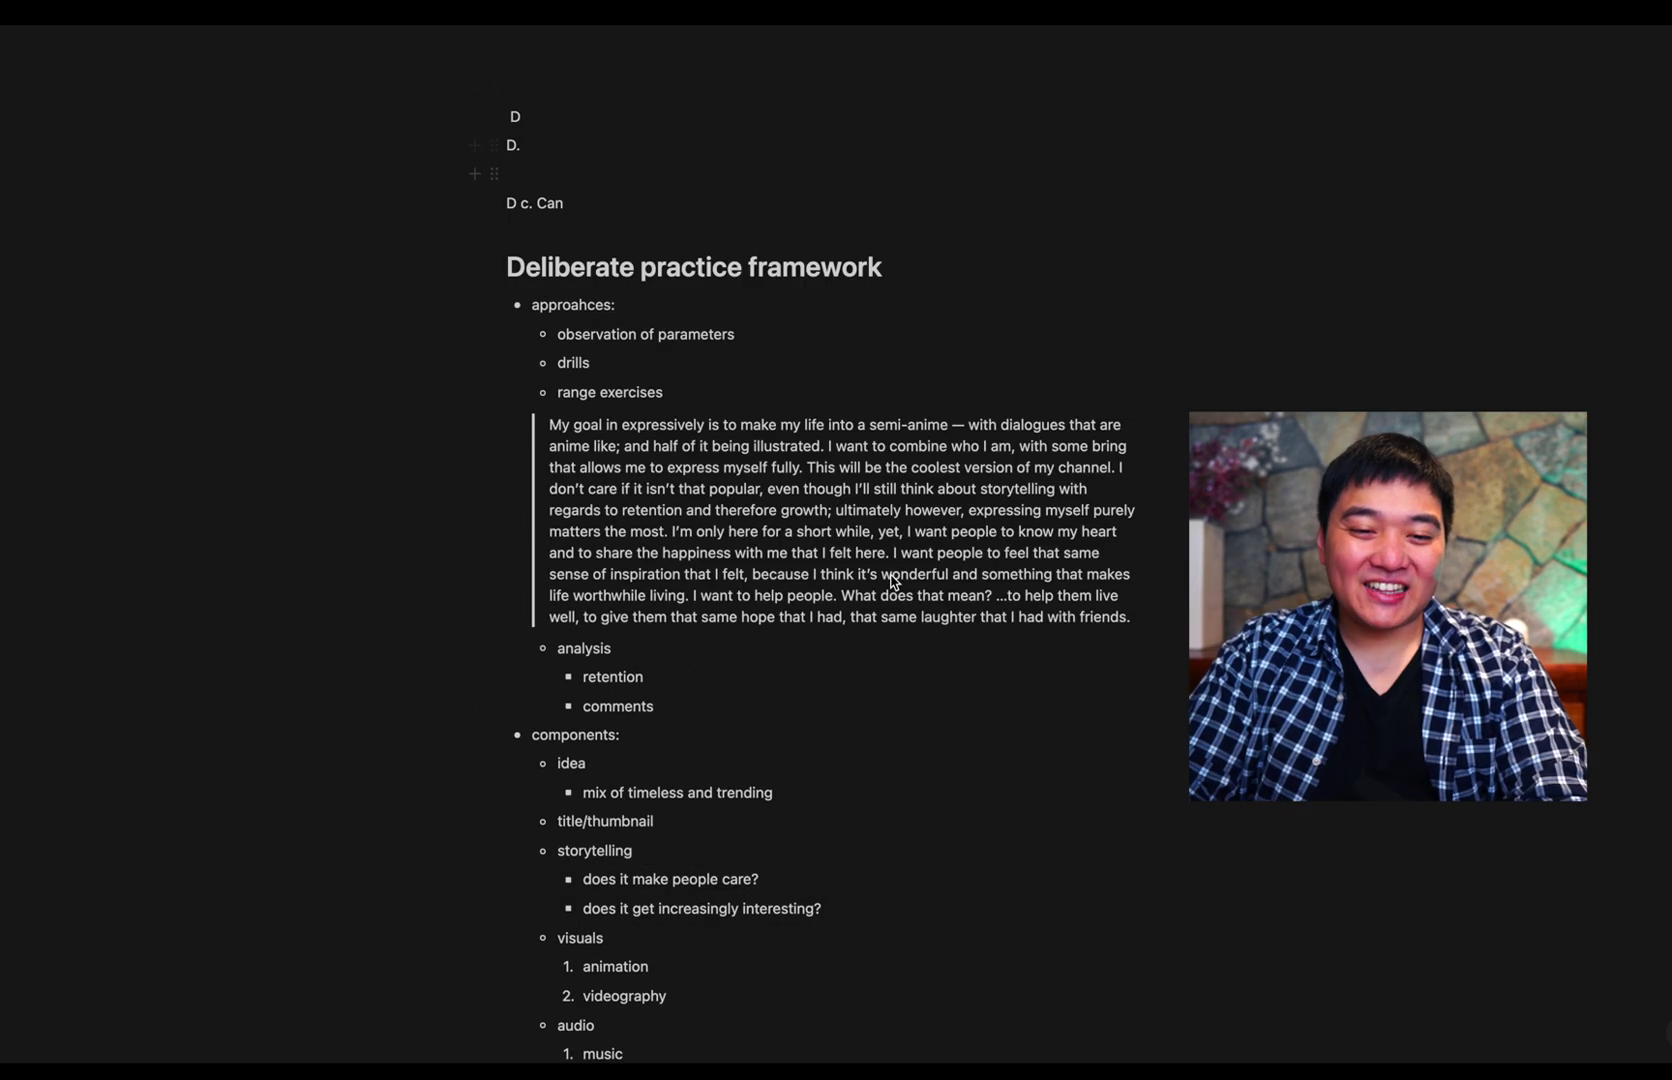
pyautogui.scroll(-3, 888, 579)
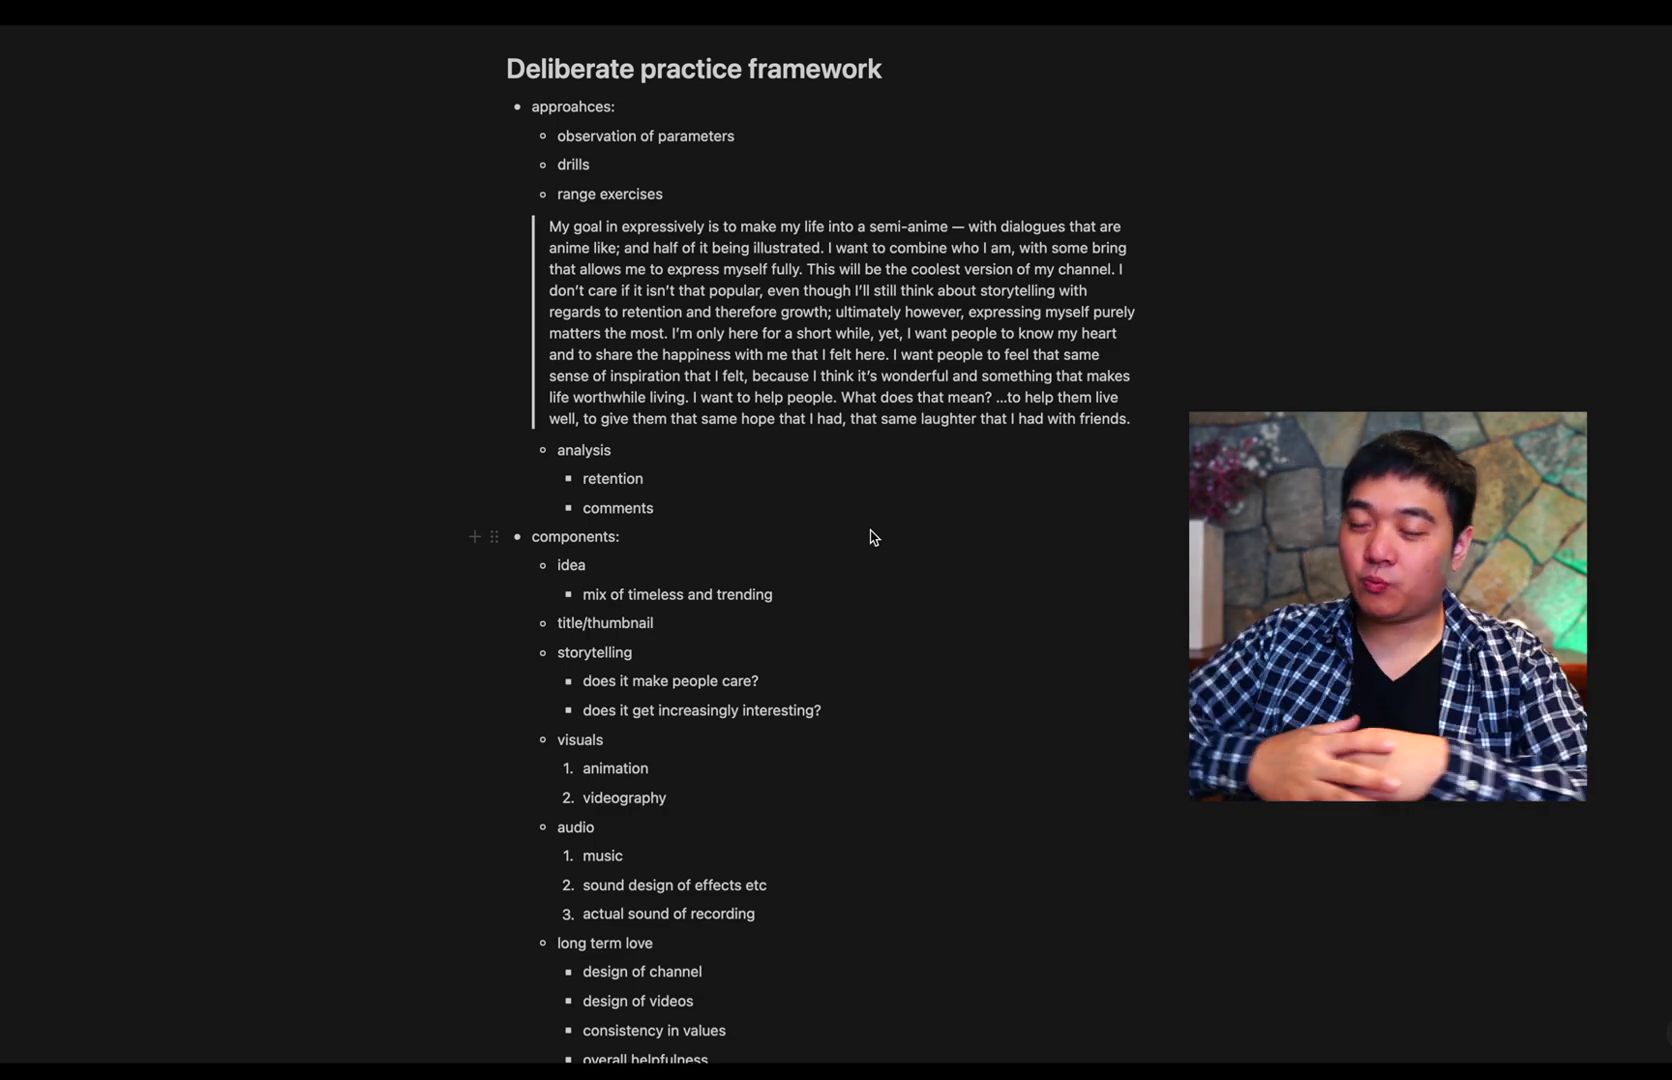
# - Jump to the Dabido Productivity System page via quick search
pyautogui.hotkey('ctrl', 'p')
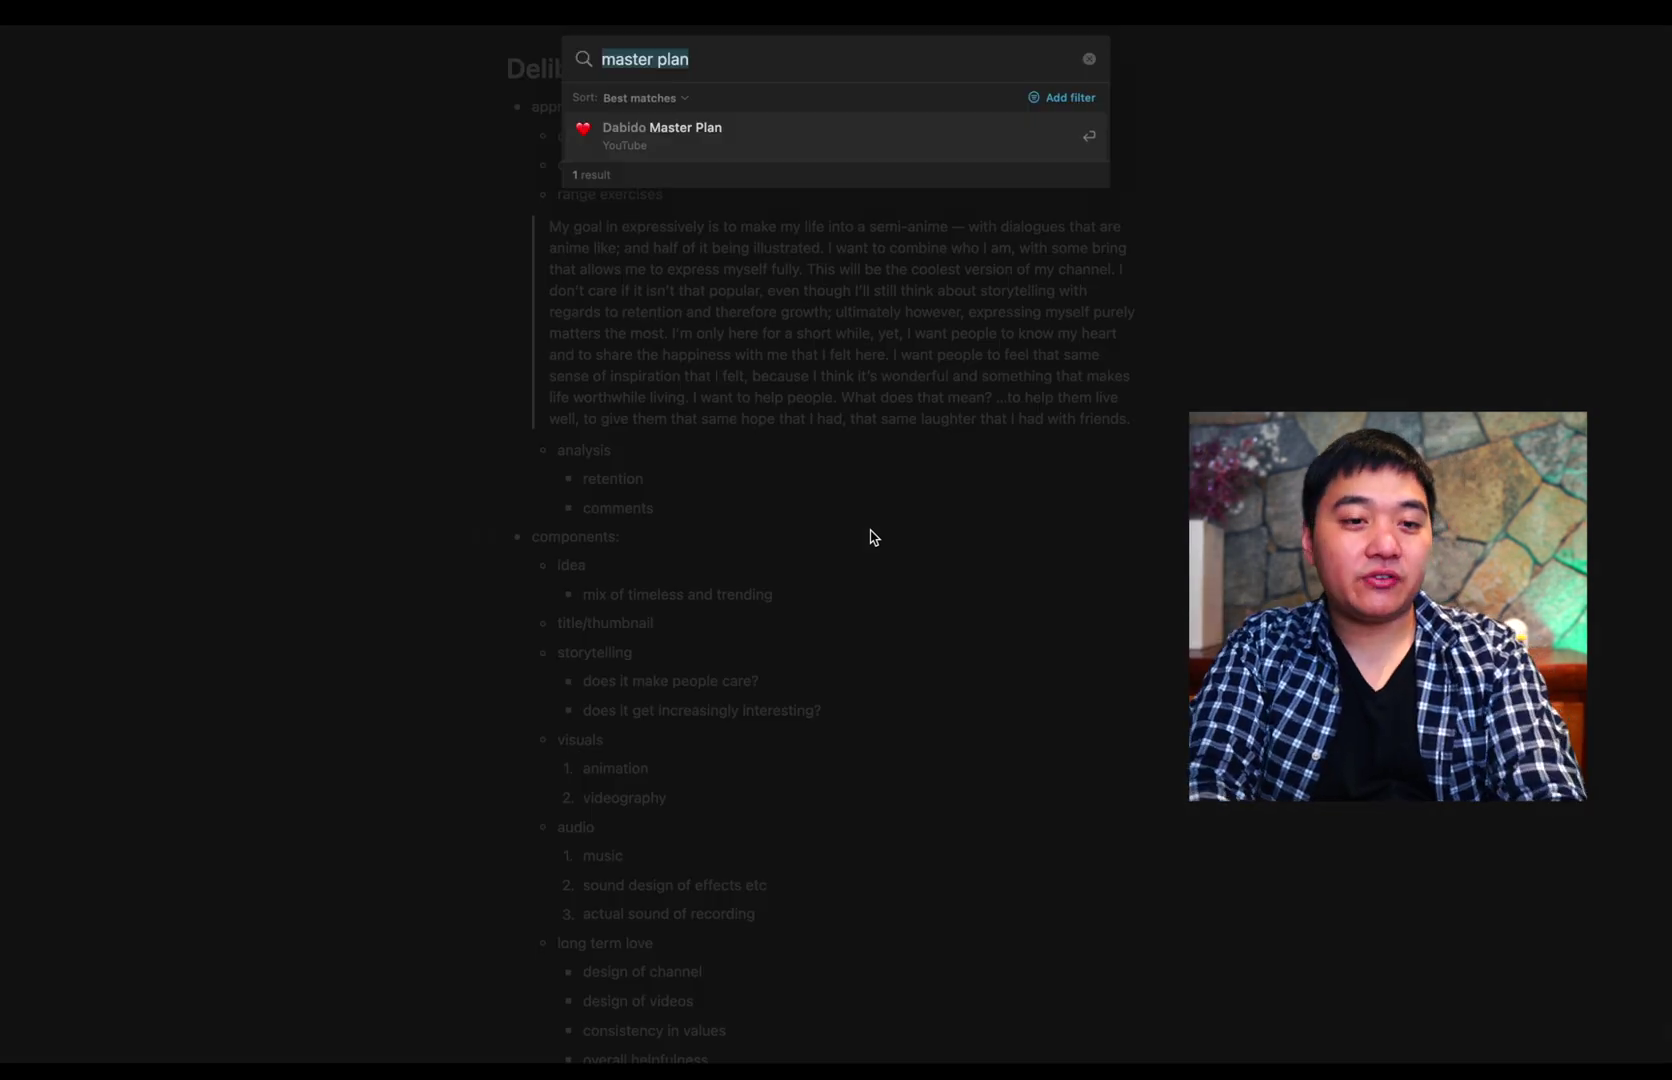
pyautogui.write('m')
pyautogui.press('Return')
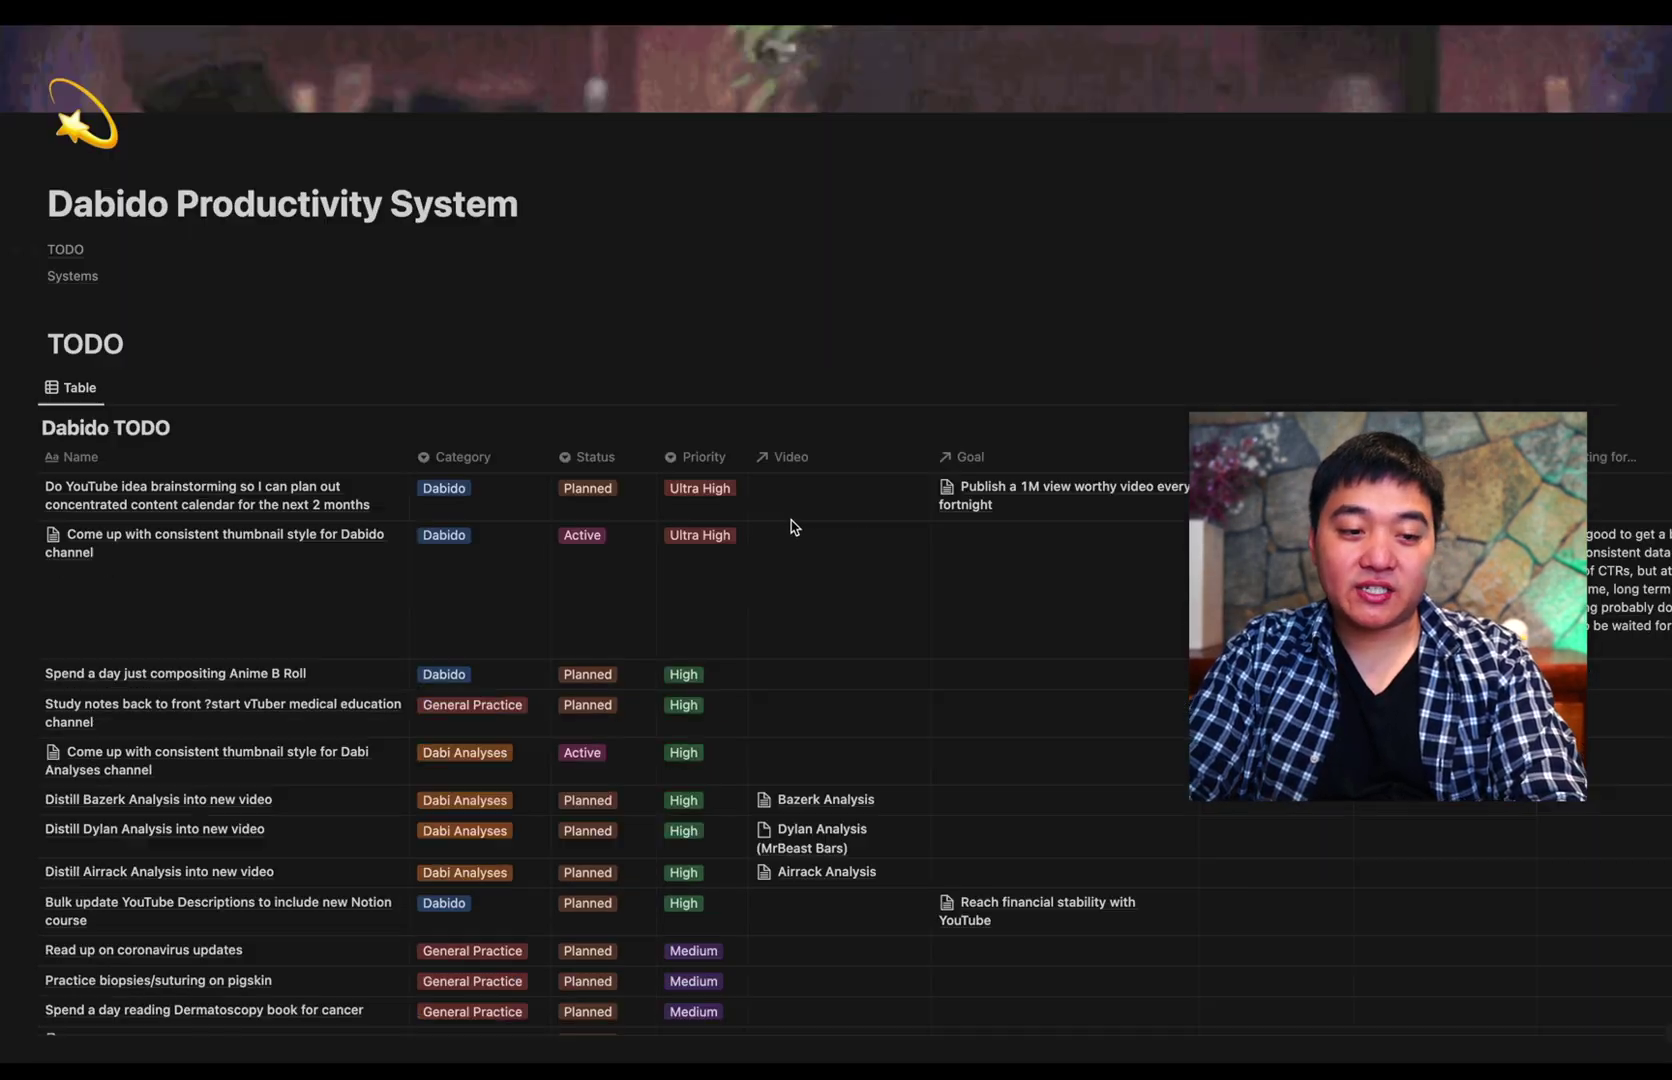
pyautogui.scroll(-10, 792, 523)
pyautogui.scroll(-10, 618, 488)
pyautogui.scroll(-5, 536, 486)
pyautogui.scroll(5, 536, 486)
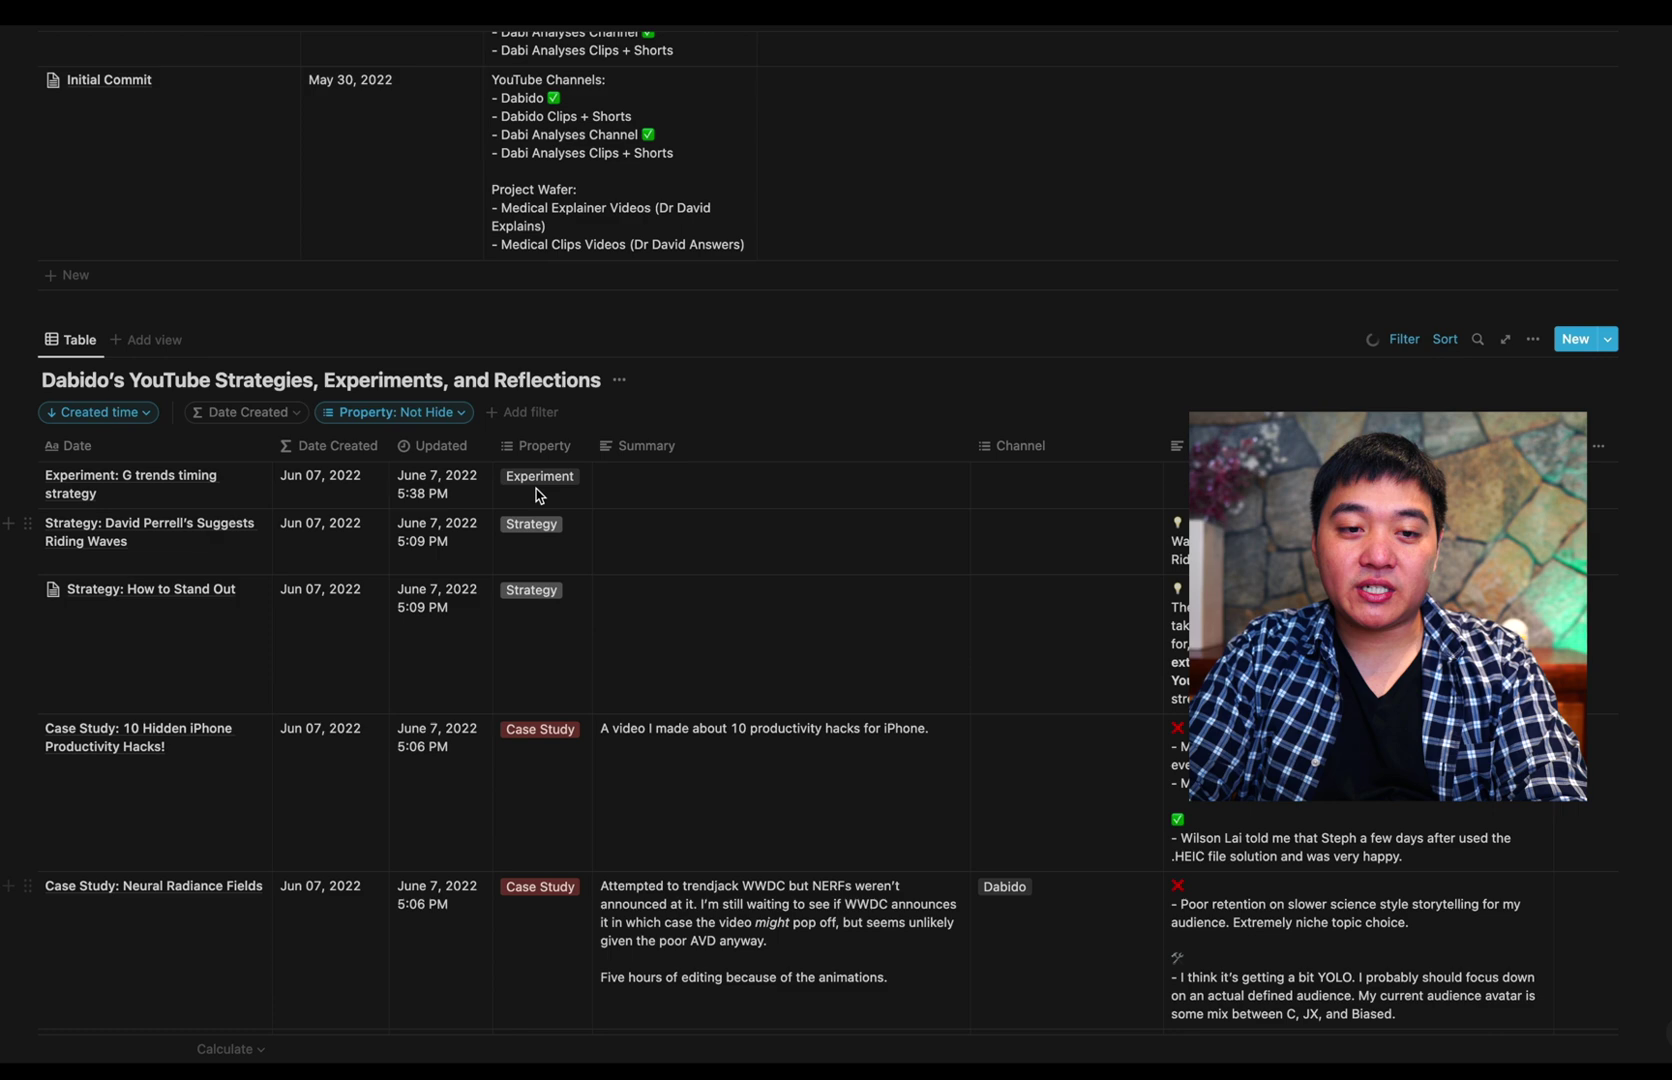
pyautogui.scroll(5, 536, 486)
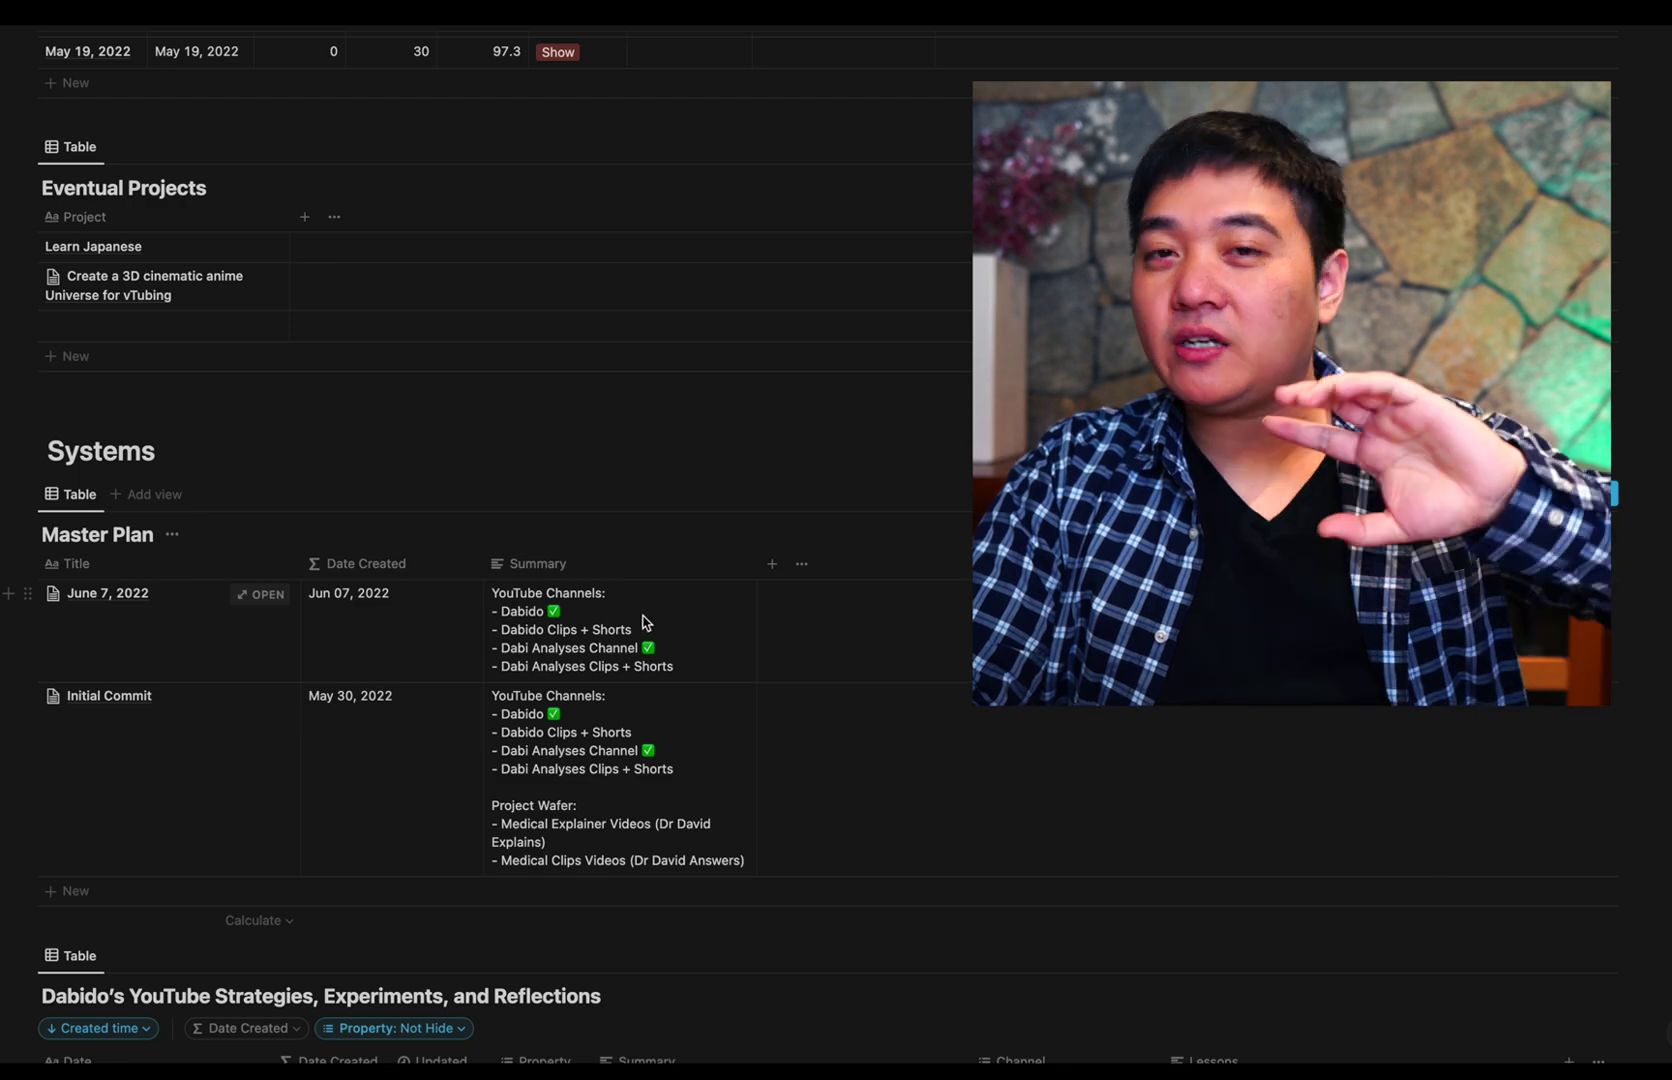
pyautogui.moveTo(644, 623)
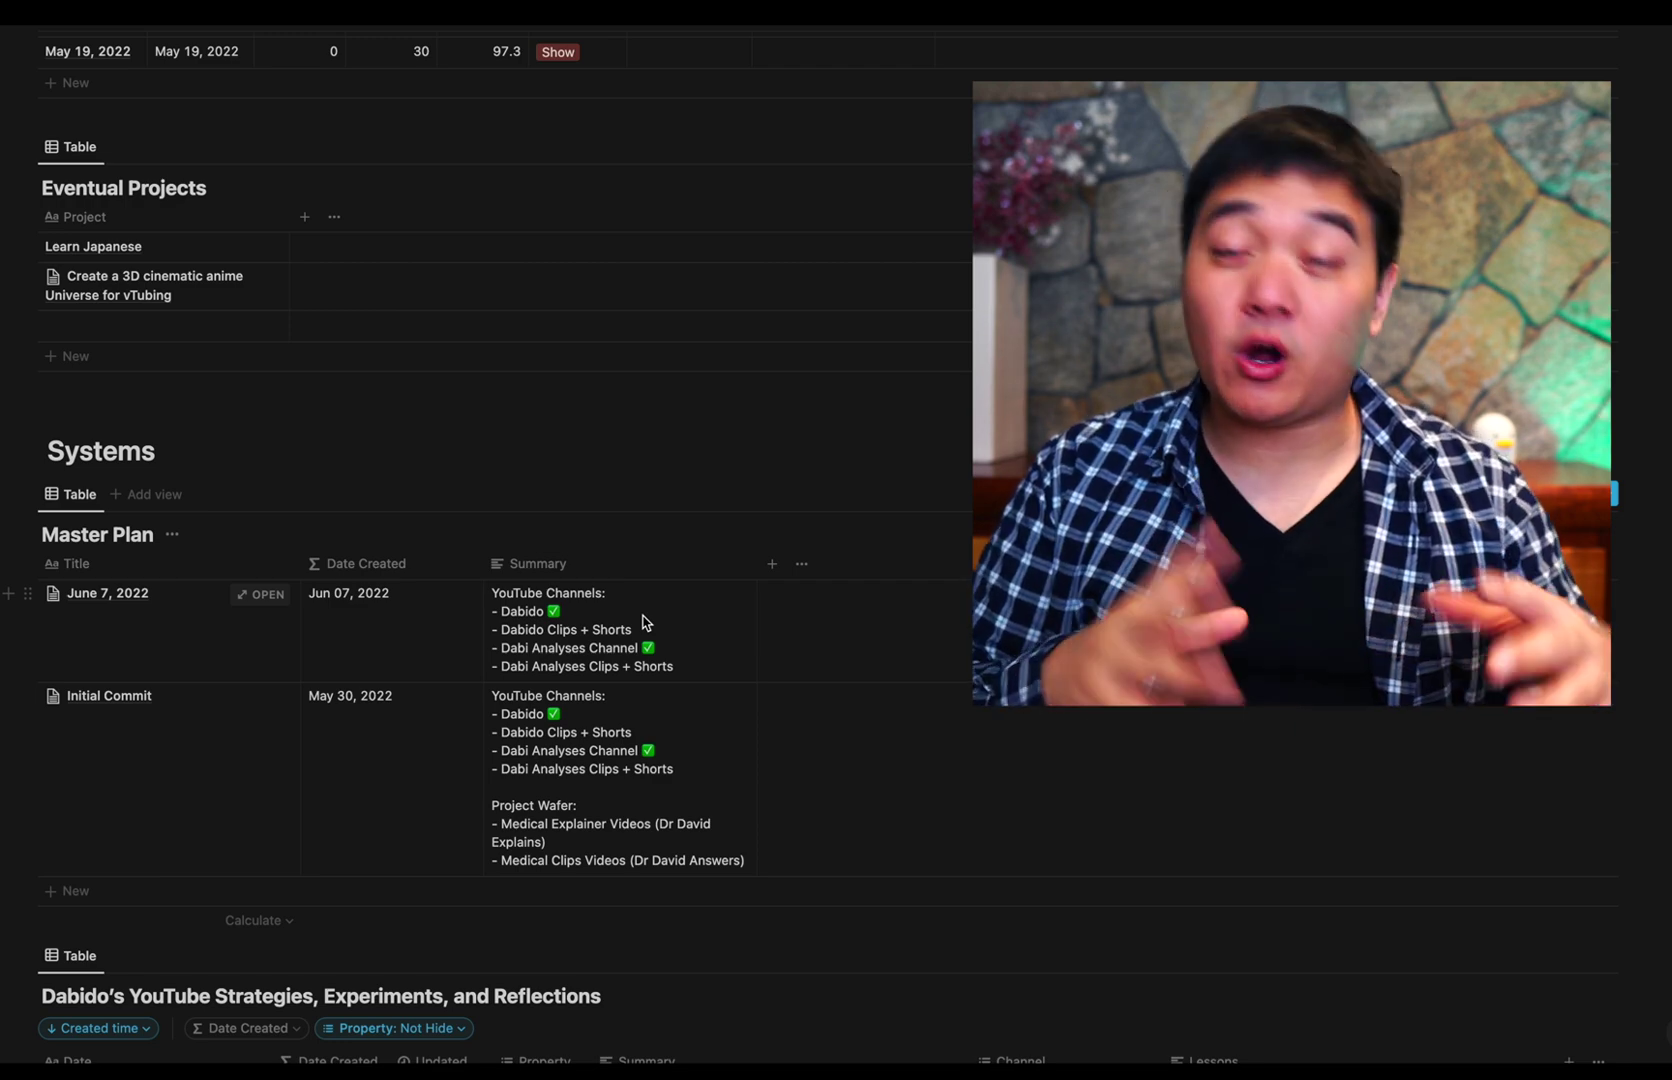
pyautogui.scroll(-5, 641, 622)
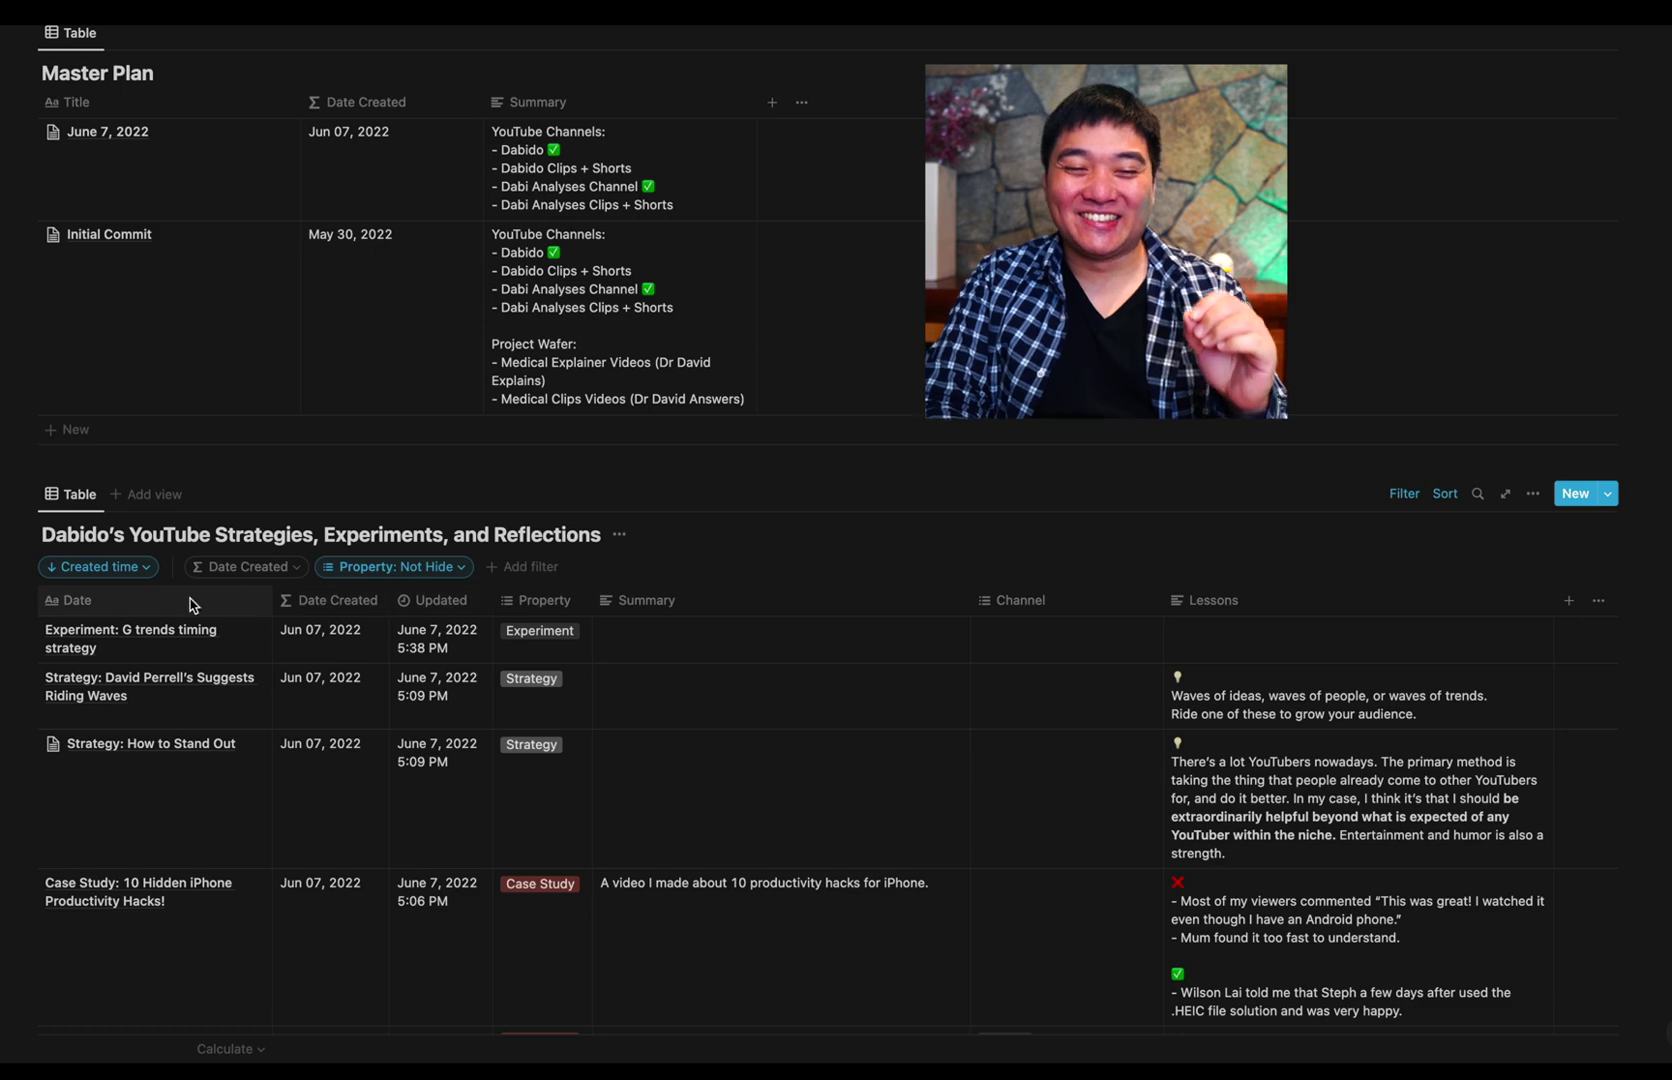
pyautogui.scroll(-2, 180, 582)
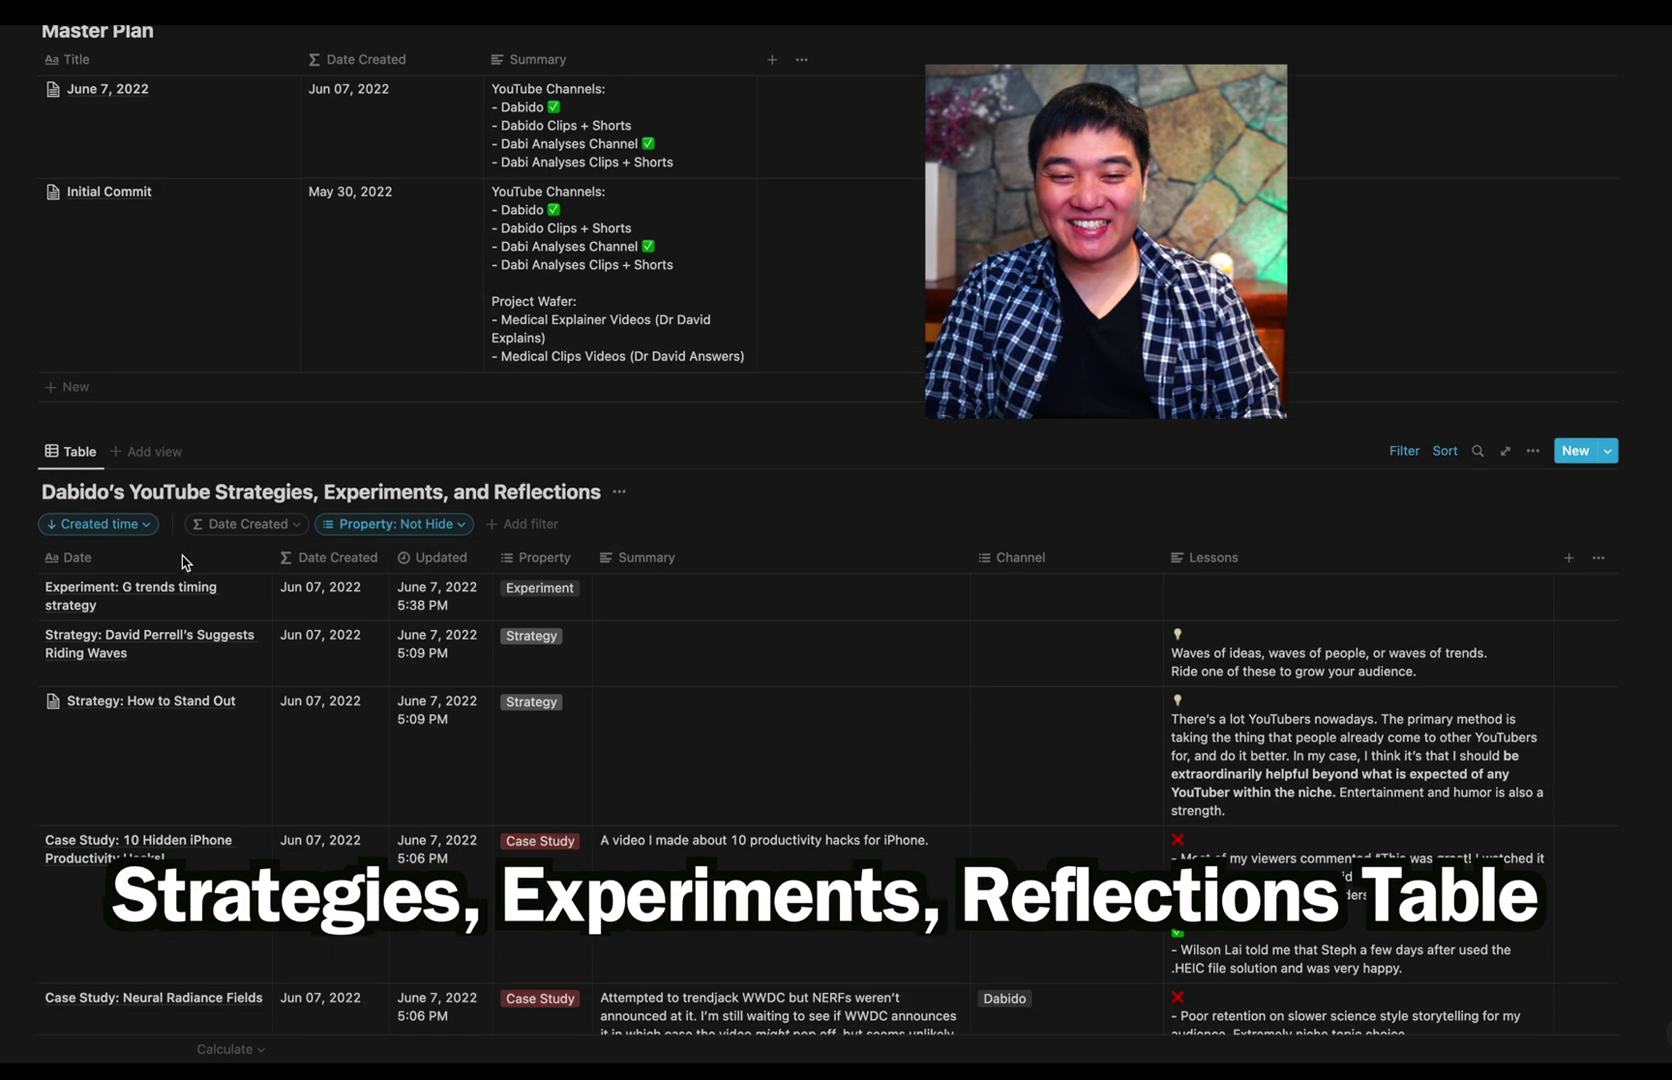
pyautogui.scroll(-3, 496, 639)
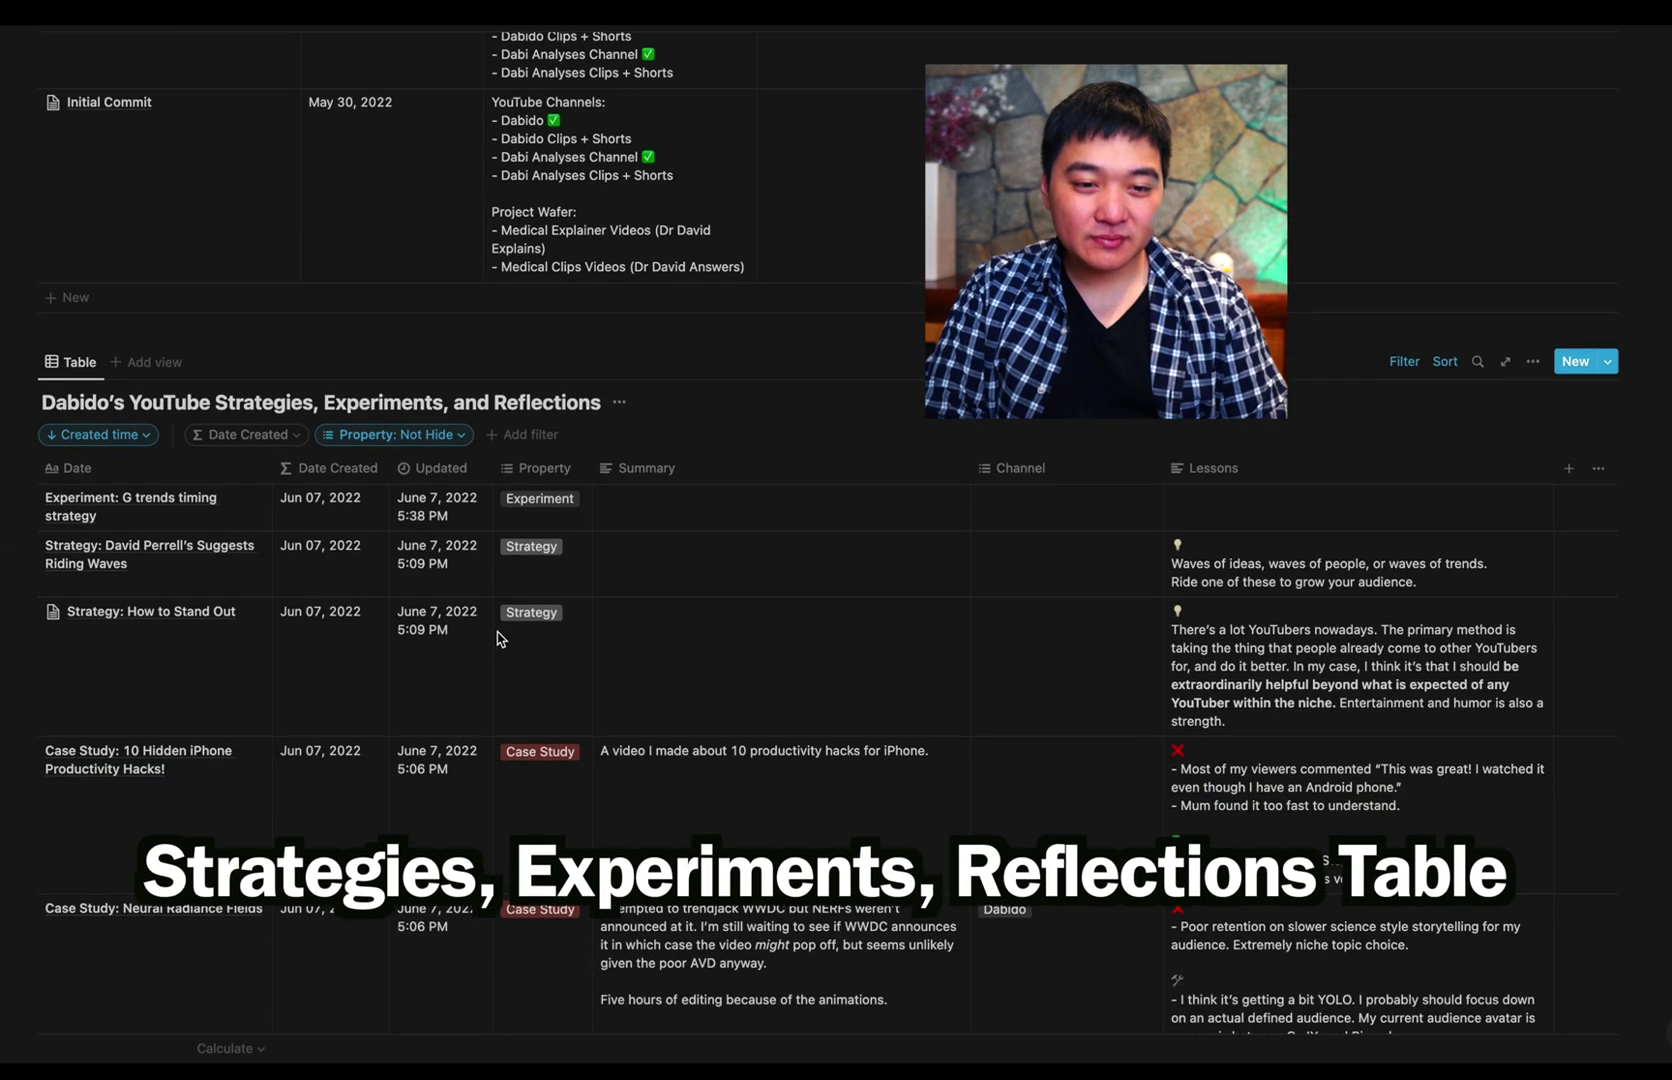
pyautogui.scroll(-1, 520, 931)
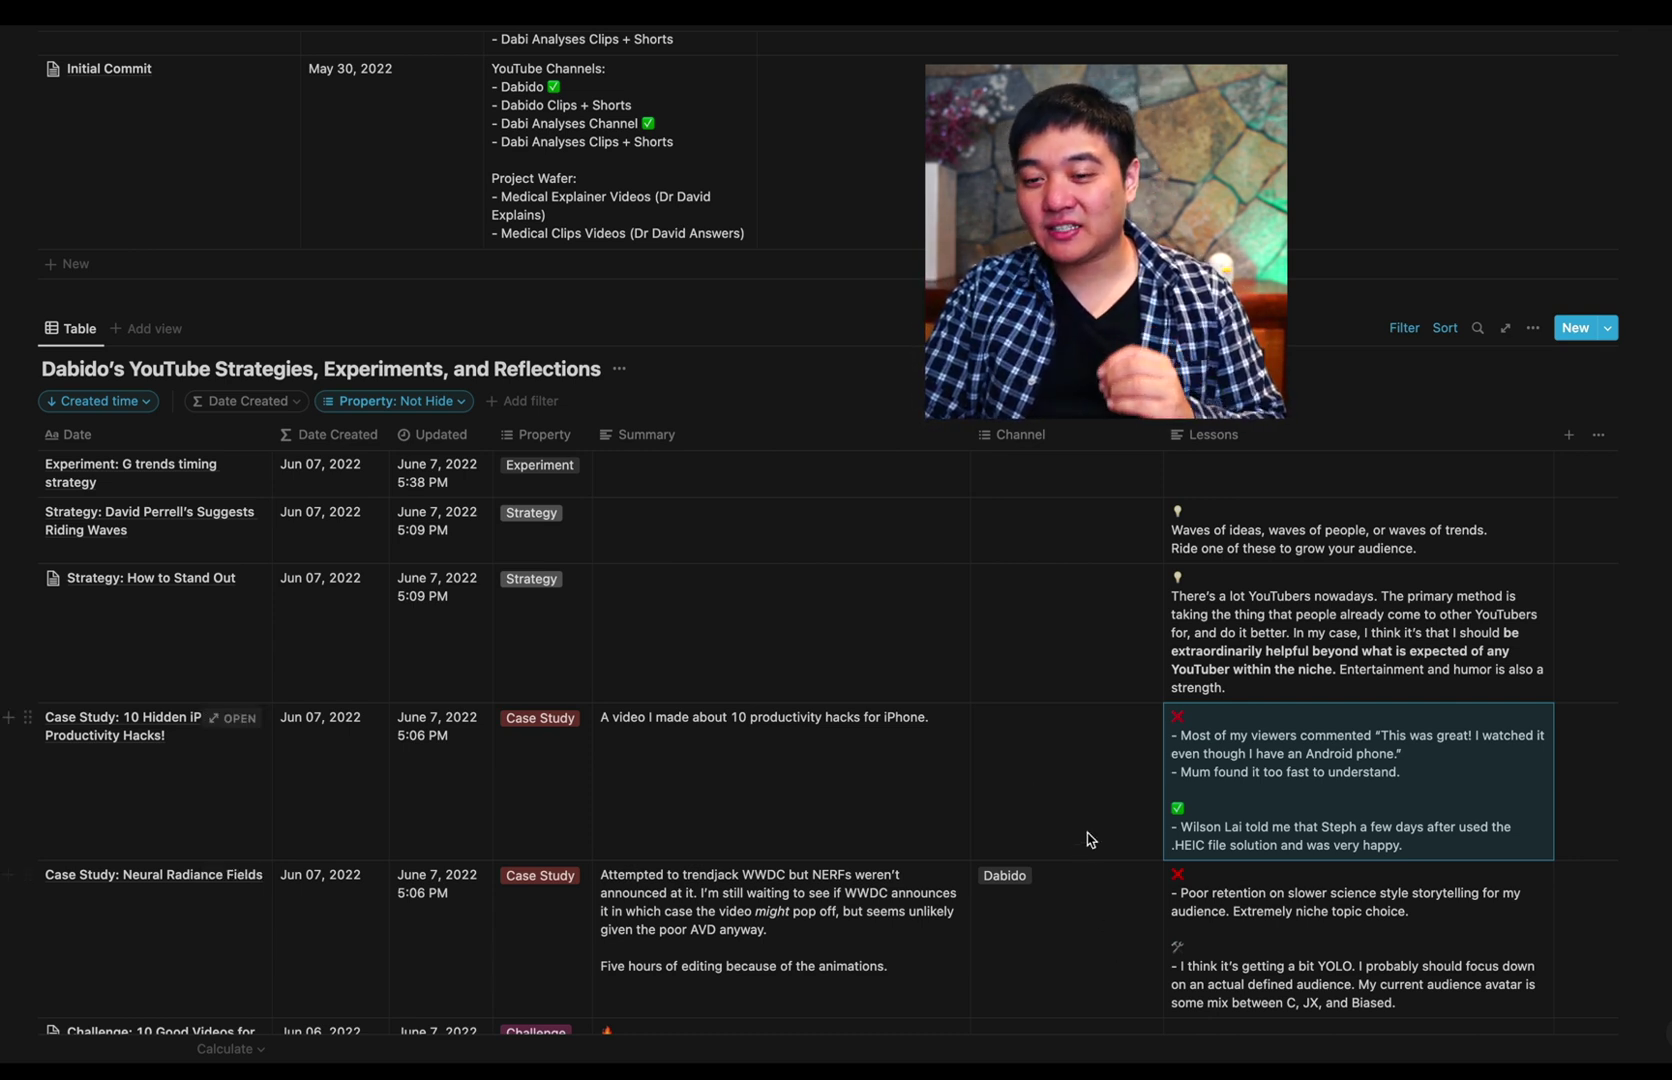
pyautogui.press('Left')
pyautogui.press('Escape')
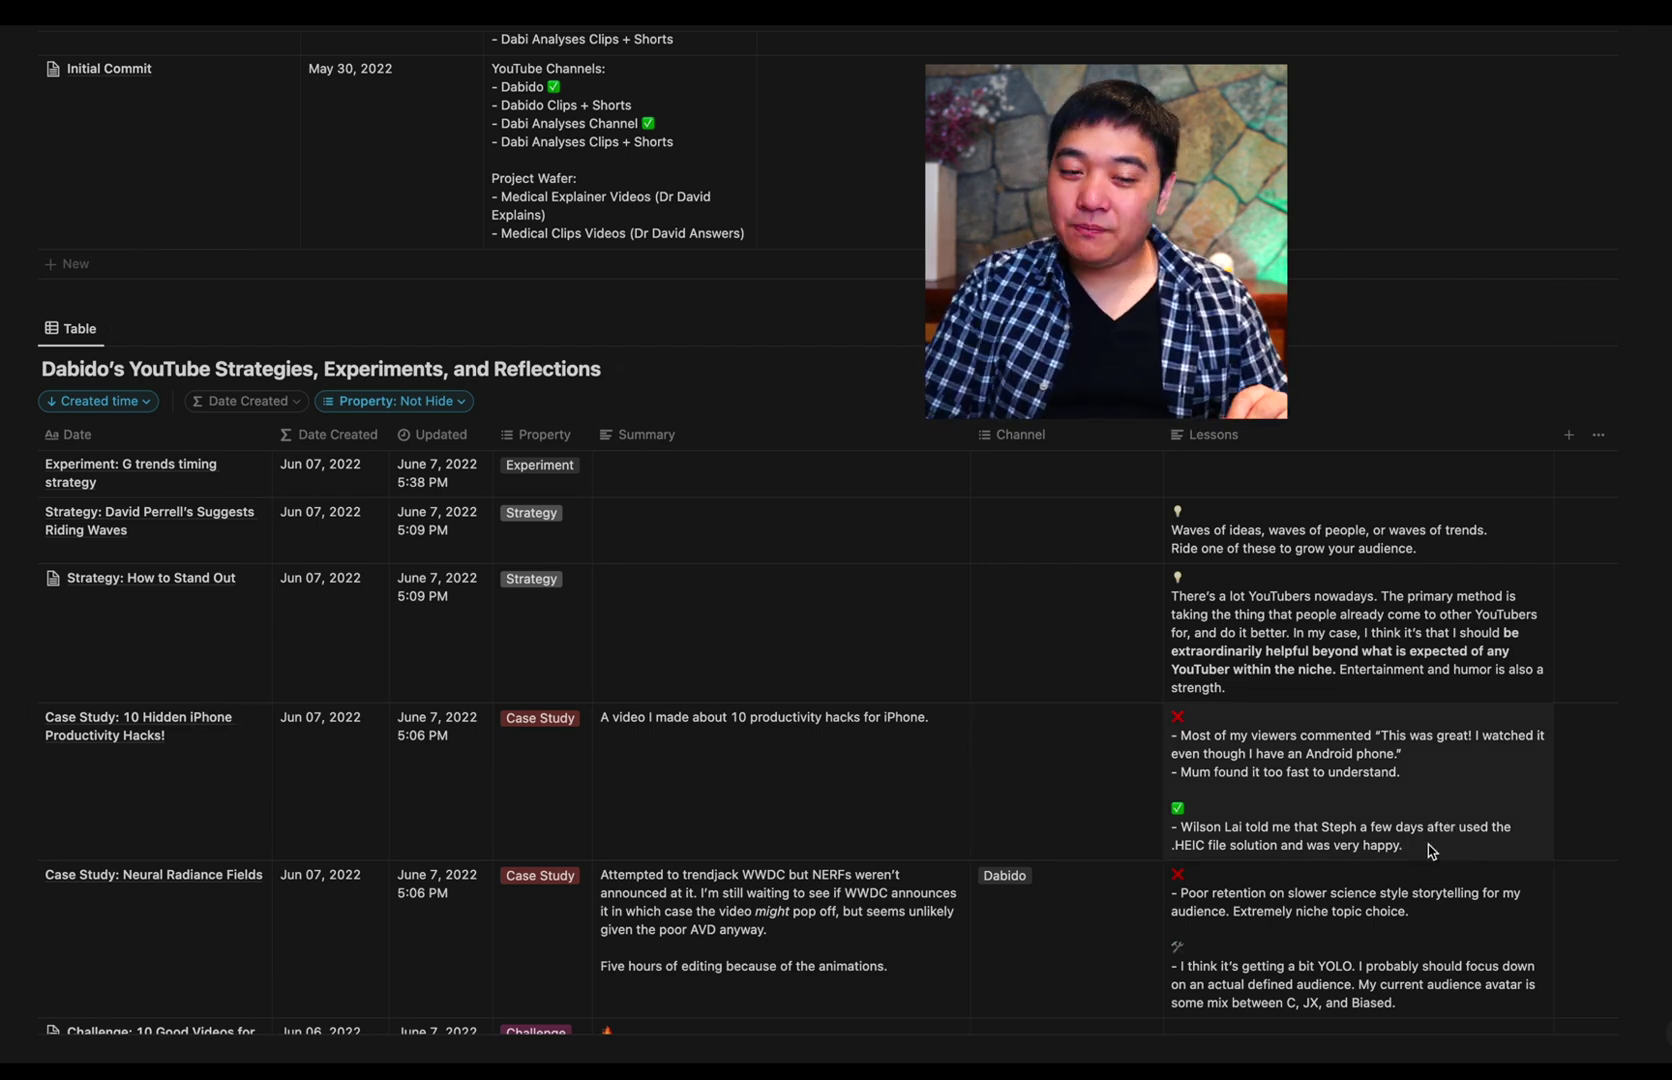
pyautogui.click(1429, 860)
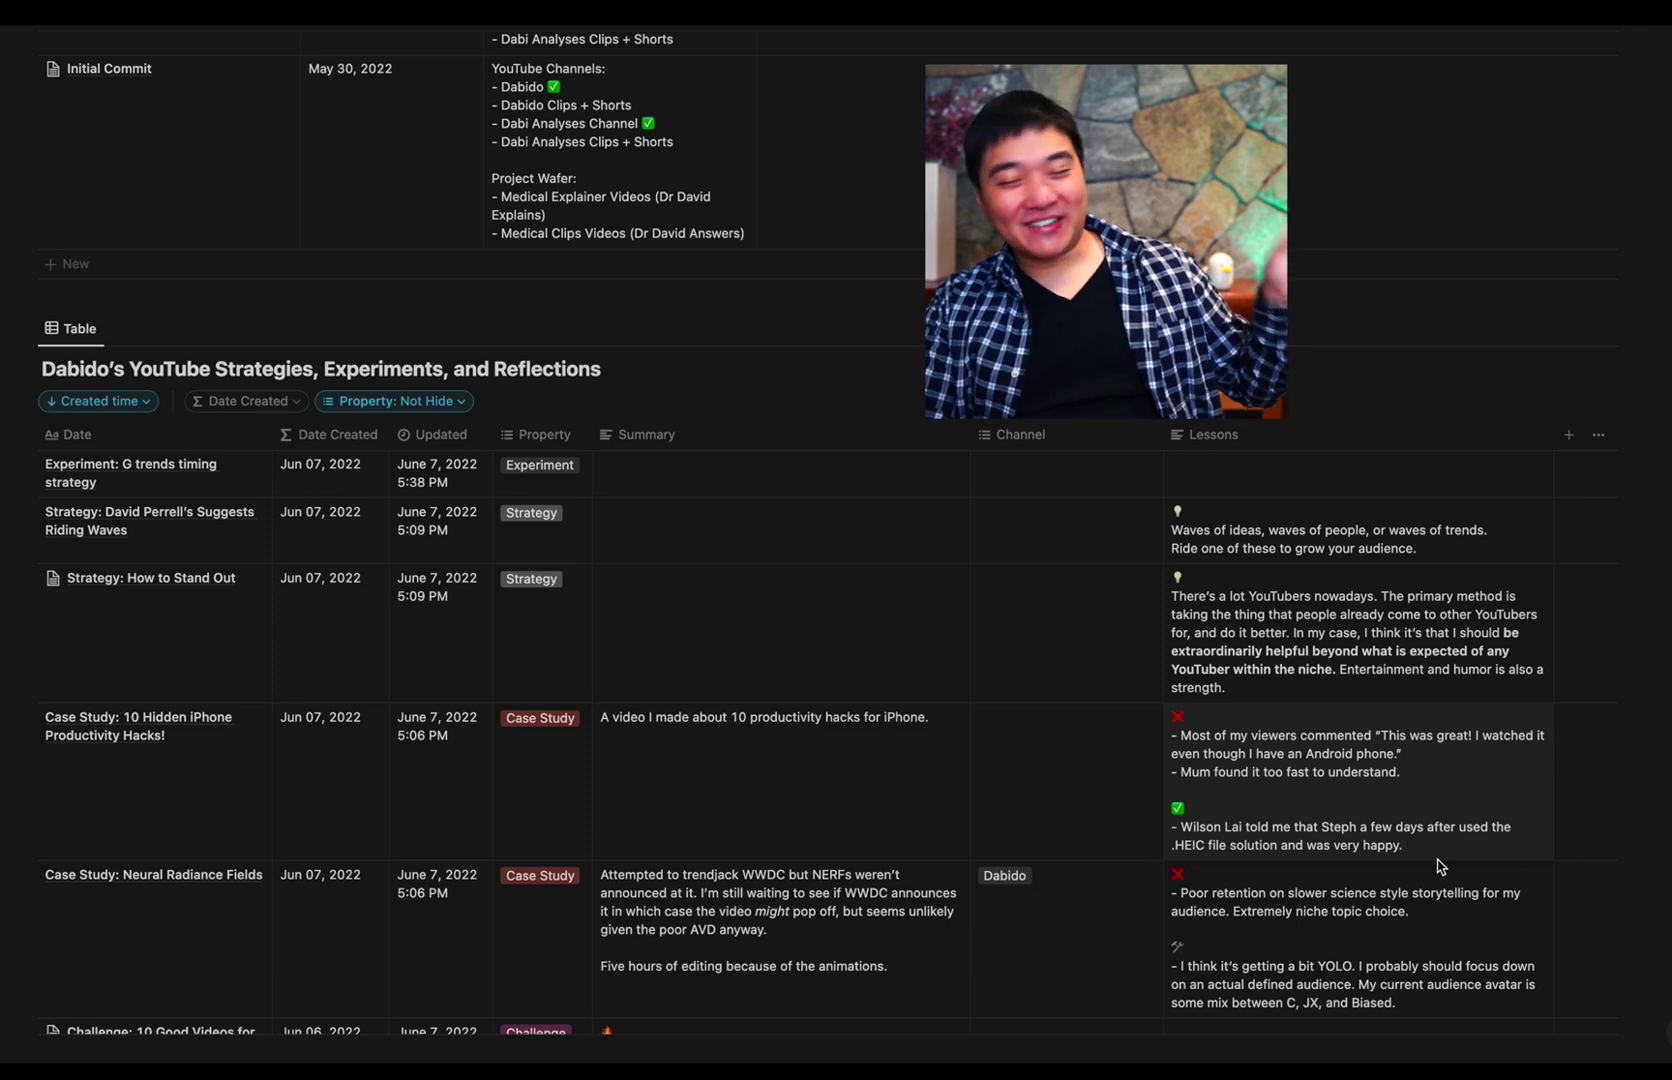
pyautogui.press('Escape')
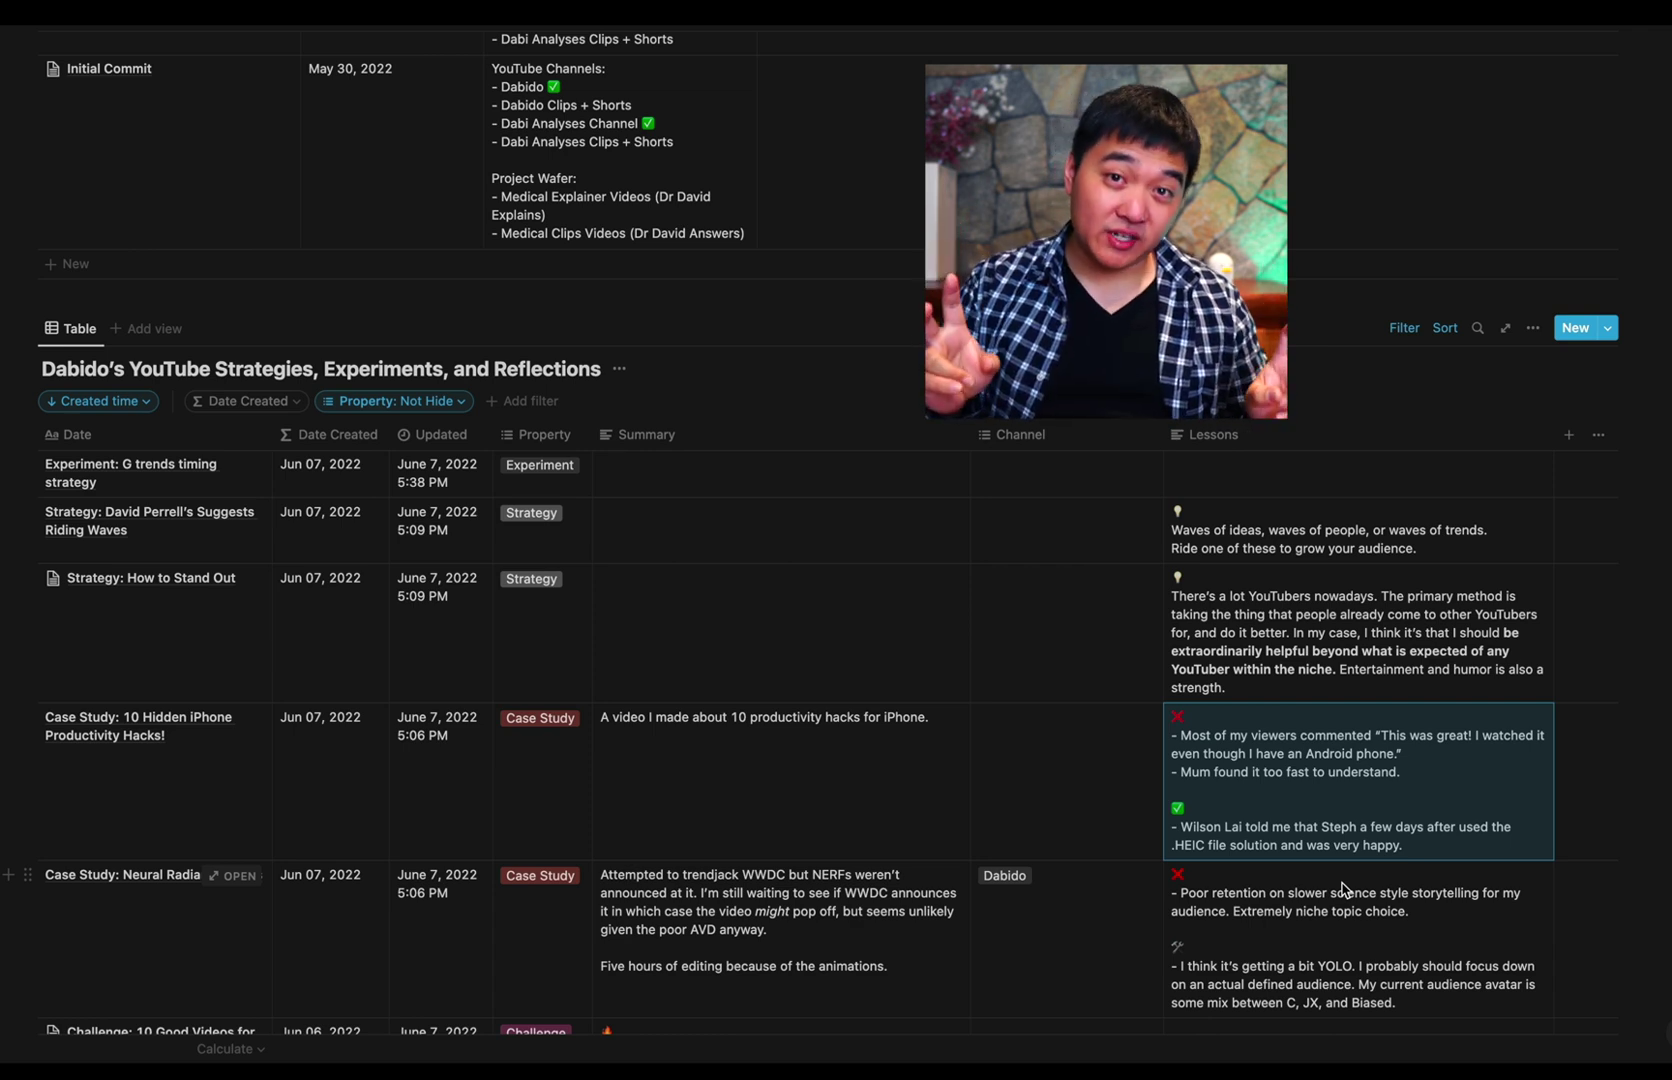
pyautogui.press('Return')
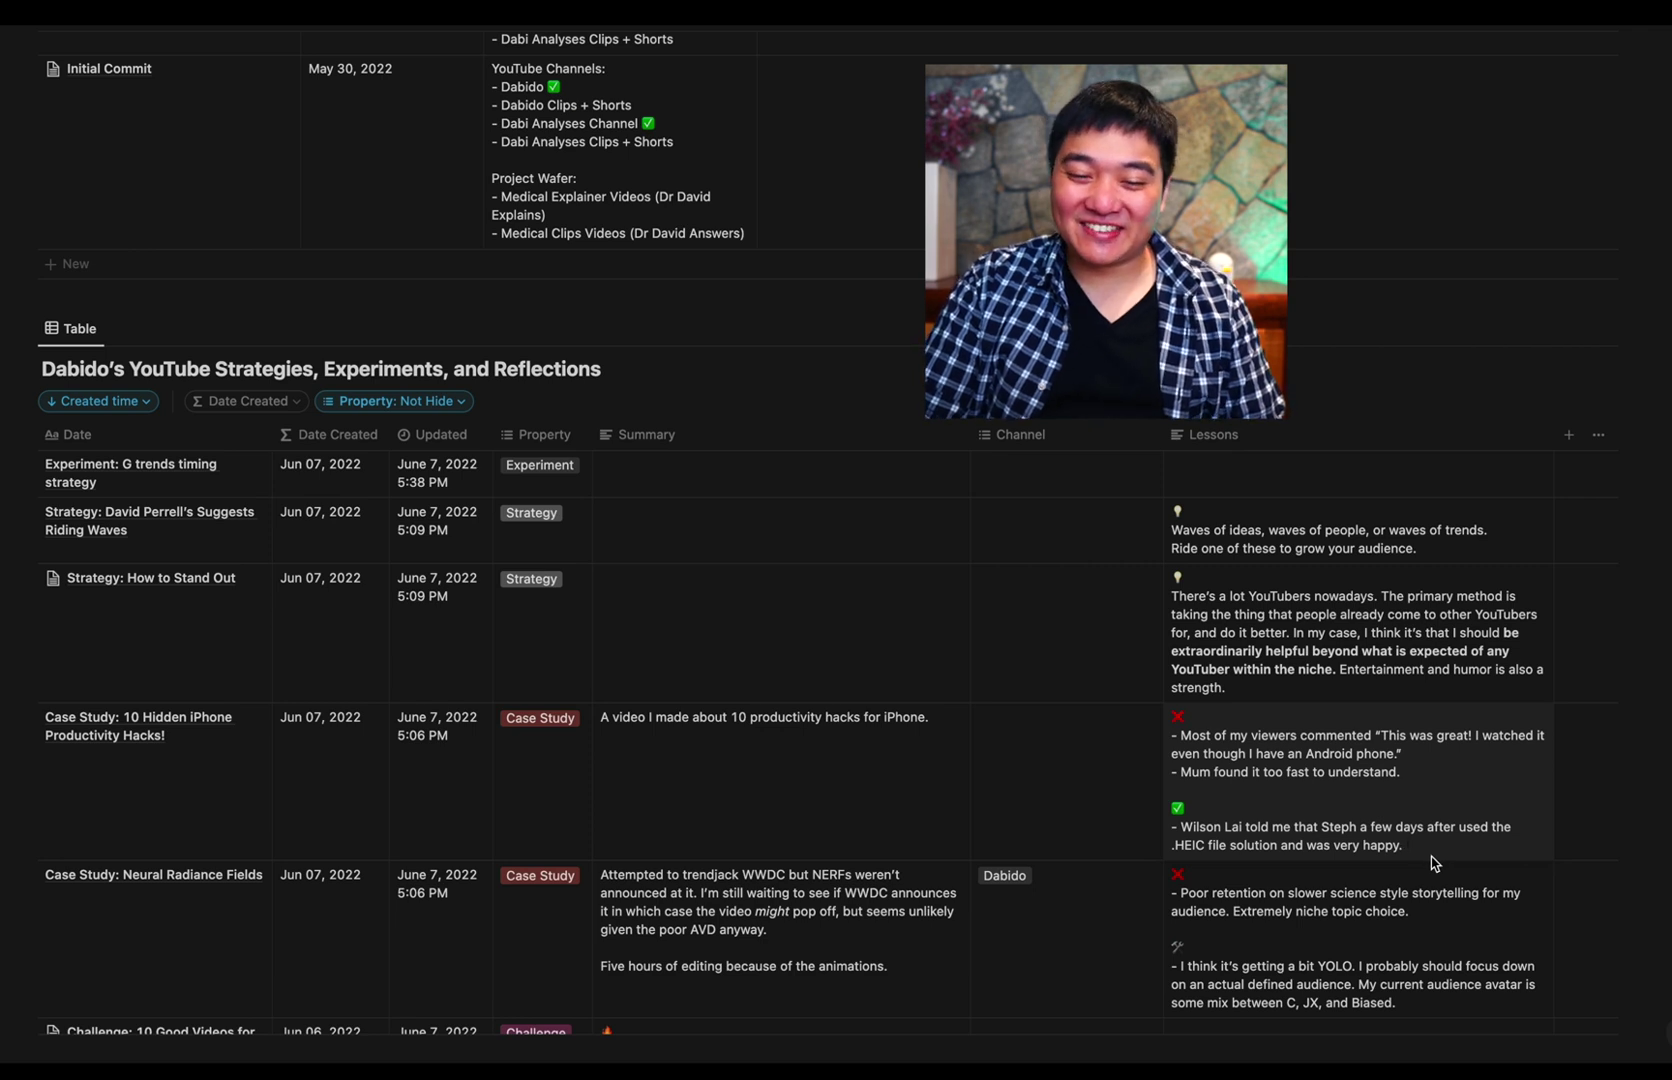
pyautogui.press('Escape')
pyautogui.press('Down')
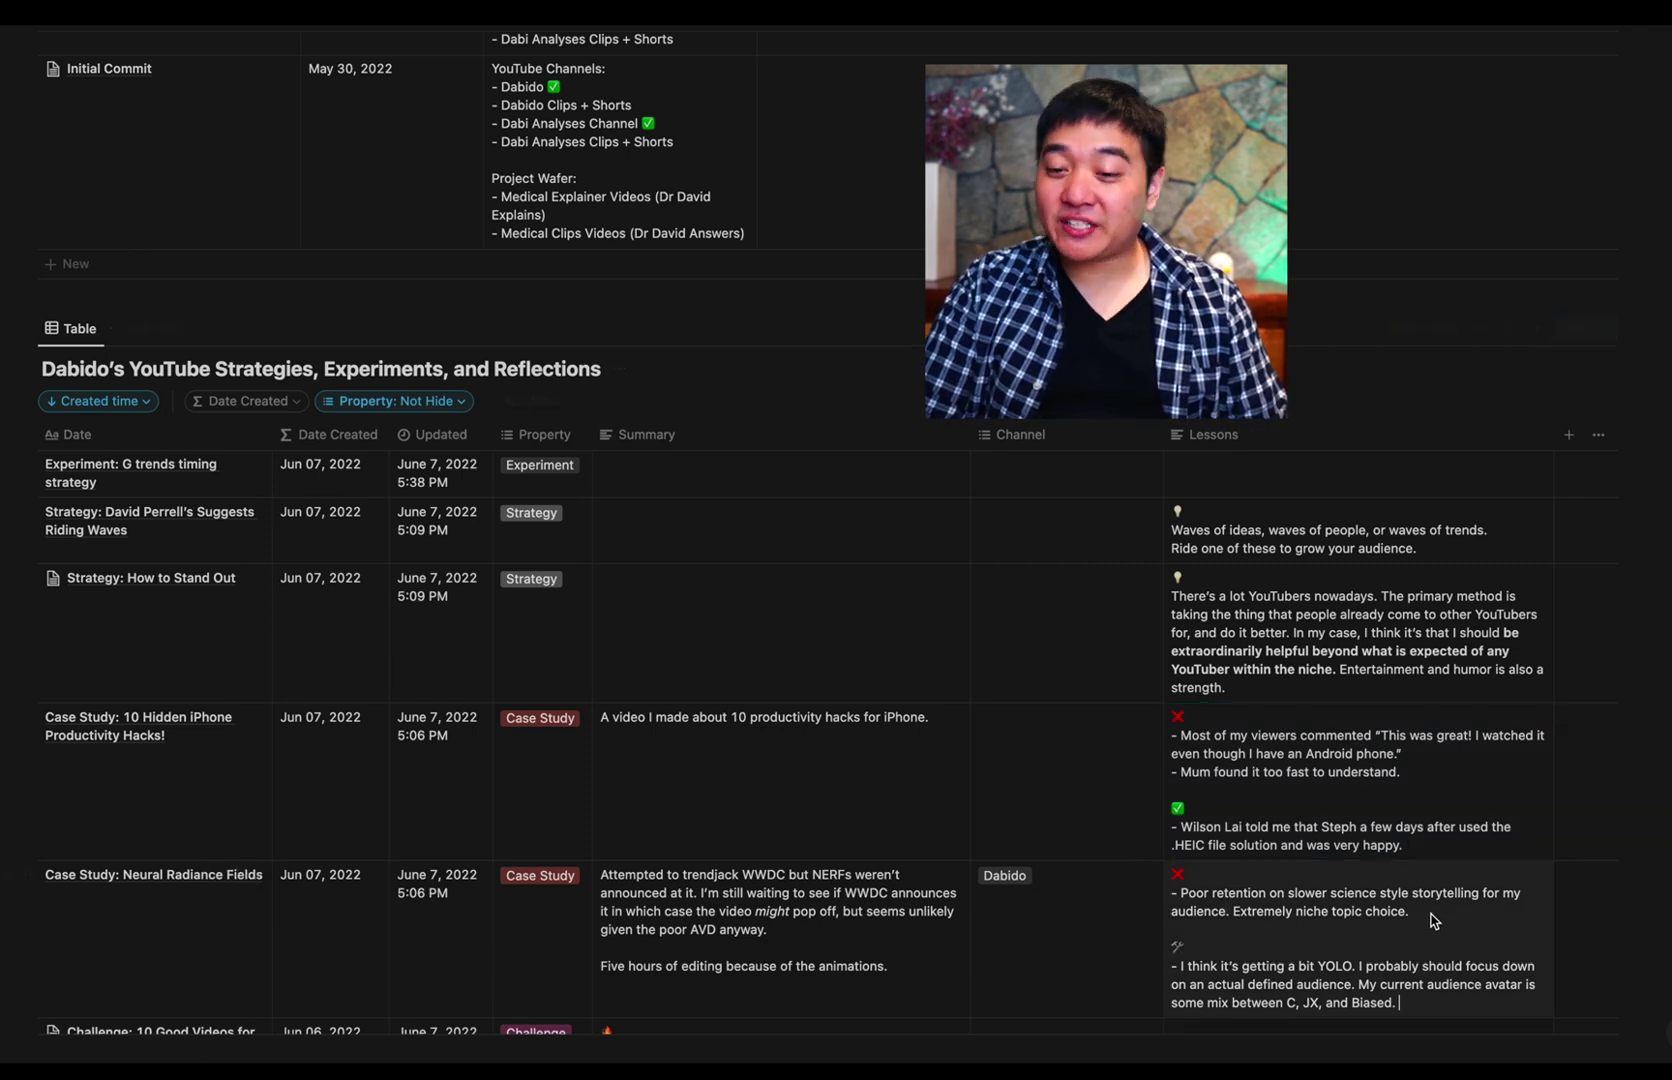
pyautogui.click(1032, 949)
pyautogui.press('Escape')
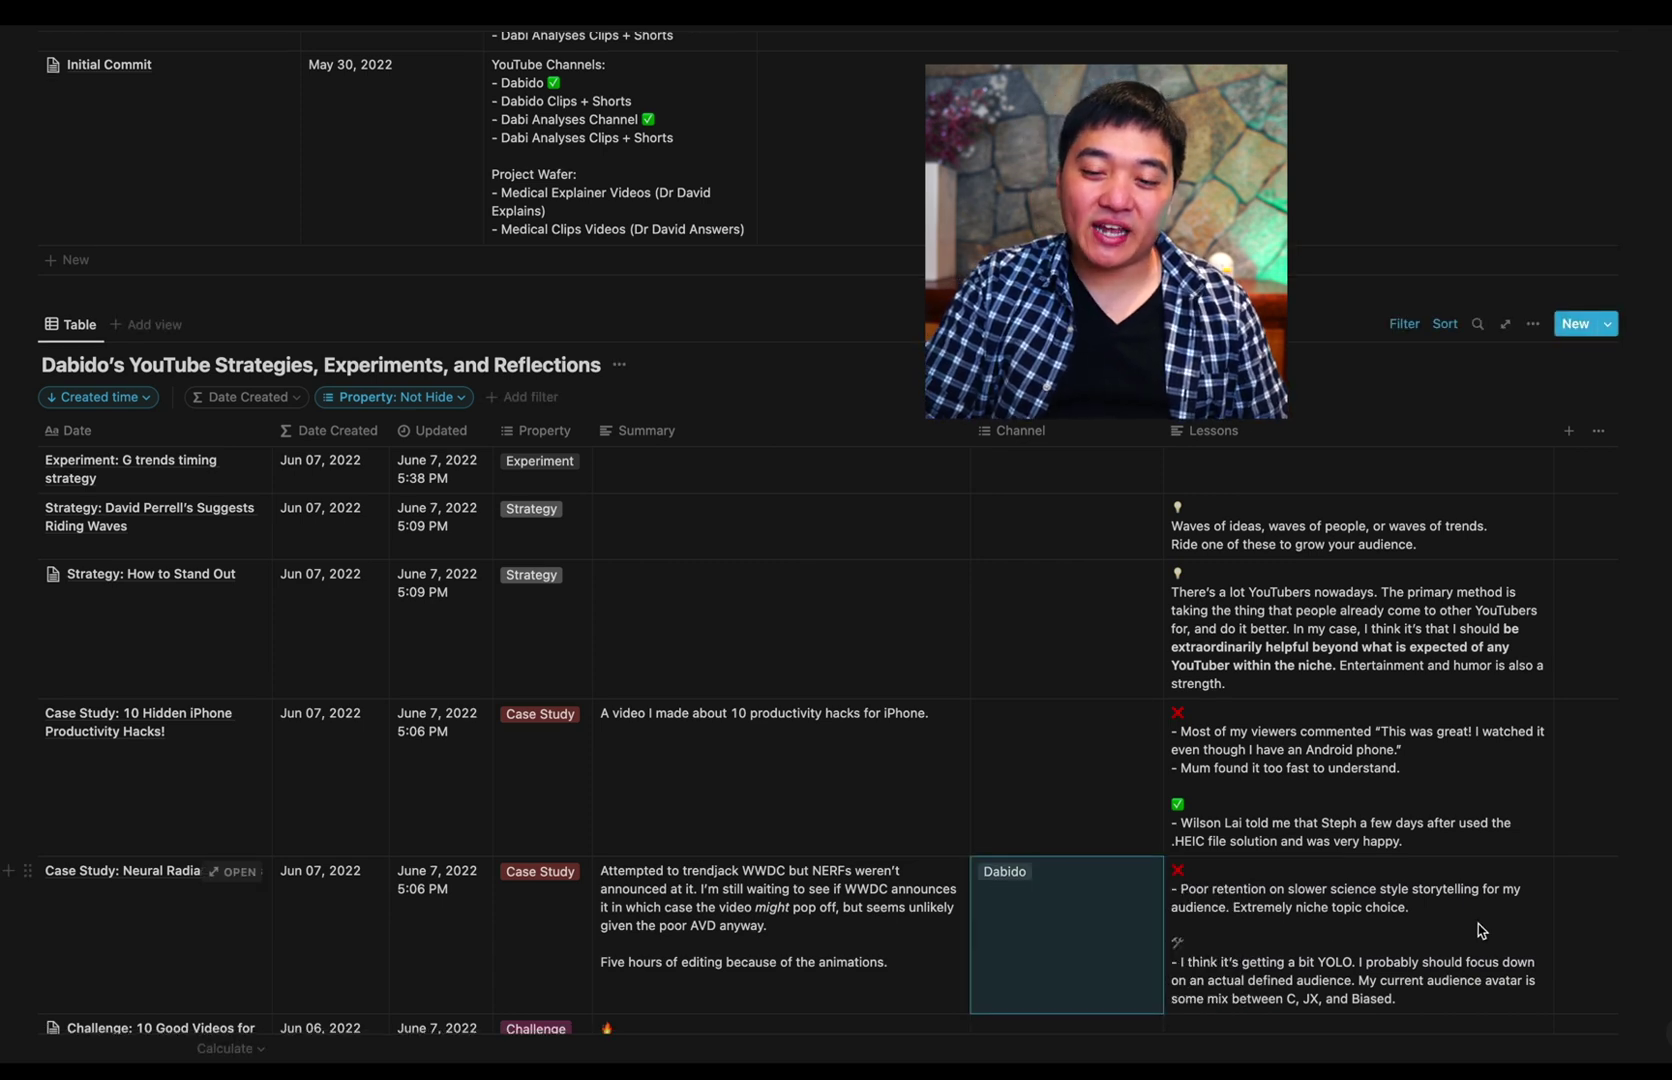
pyautogui.press('Right')
pyautogui.press('Return')
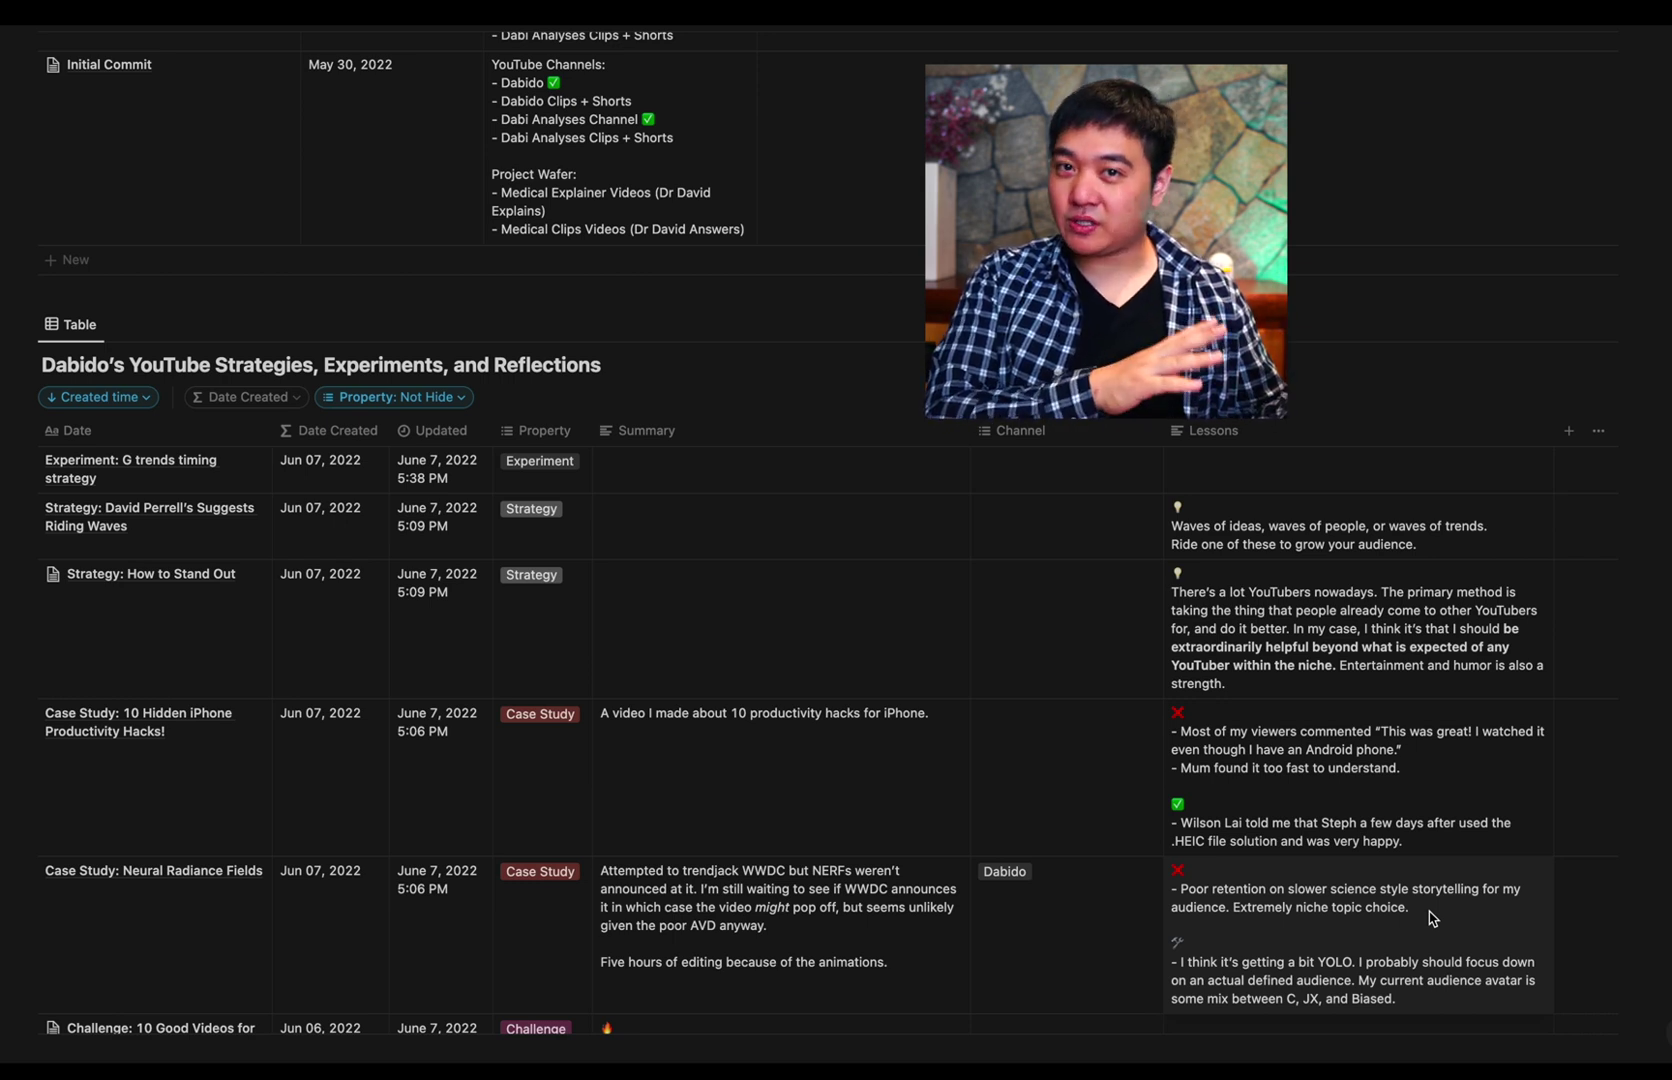
pyautogui.tripleClick(1313, 990)
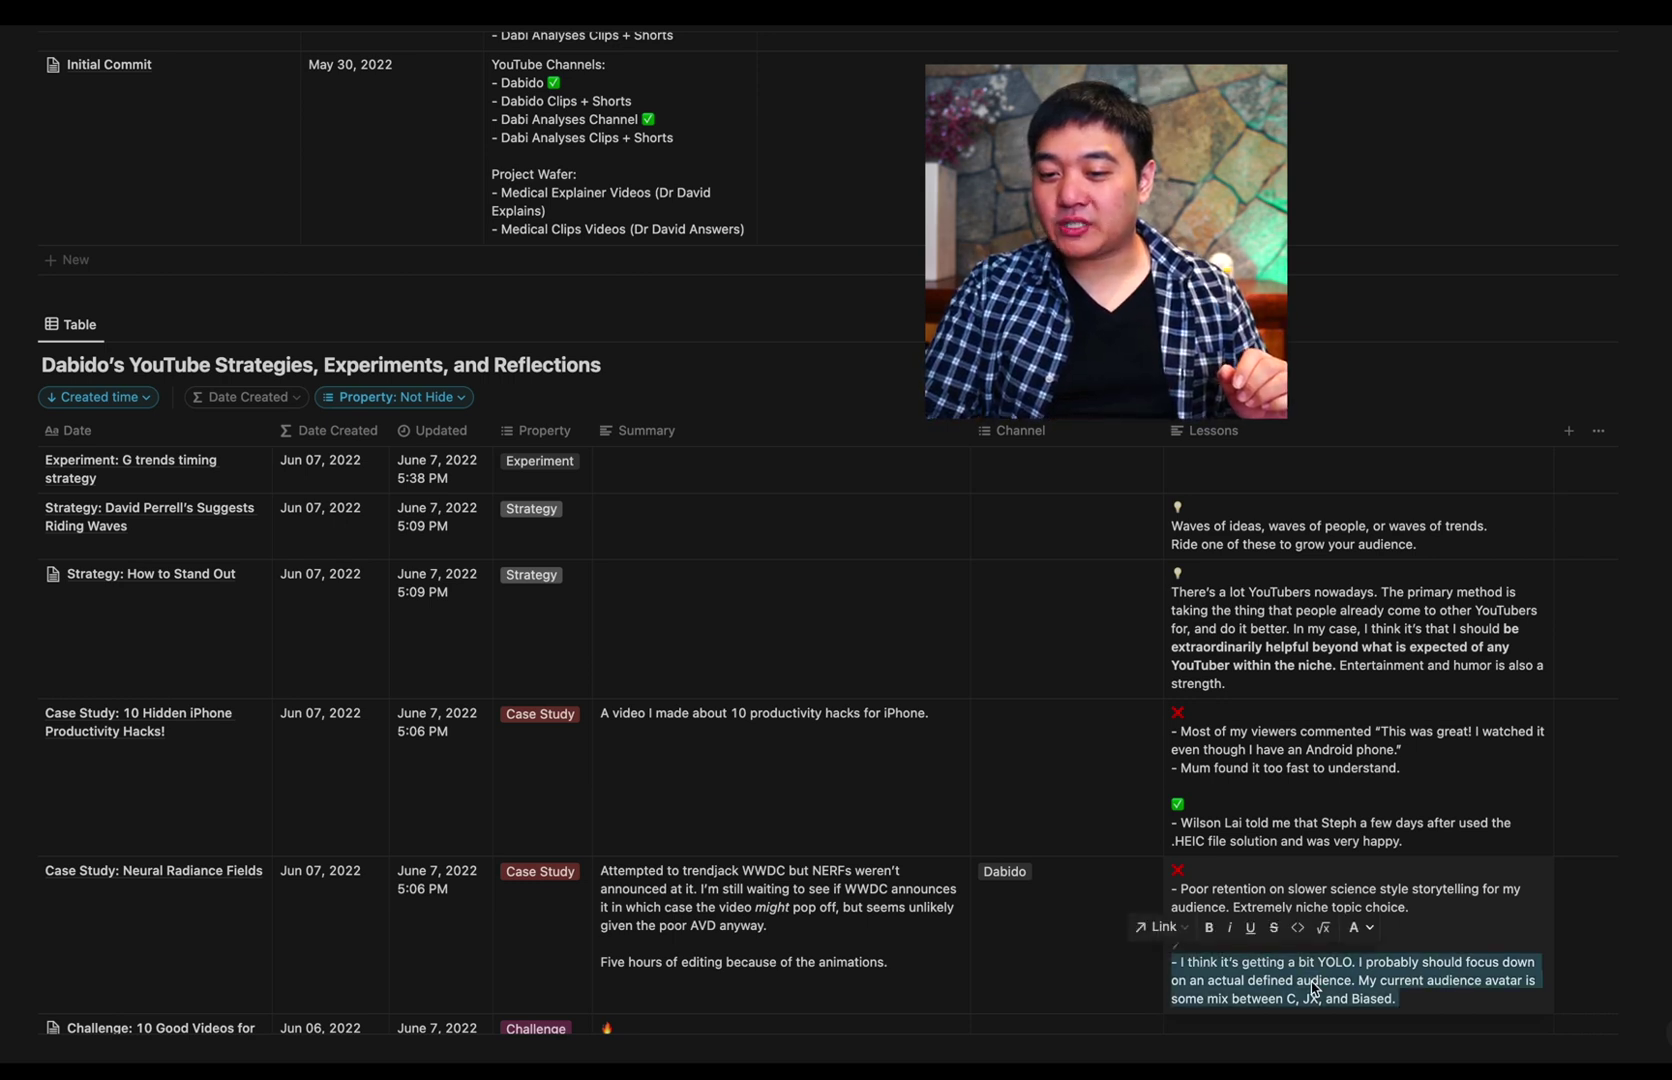
pyautogui.doubleClick(1392, 889)
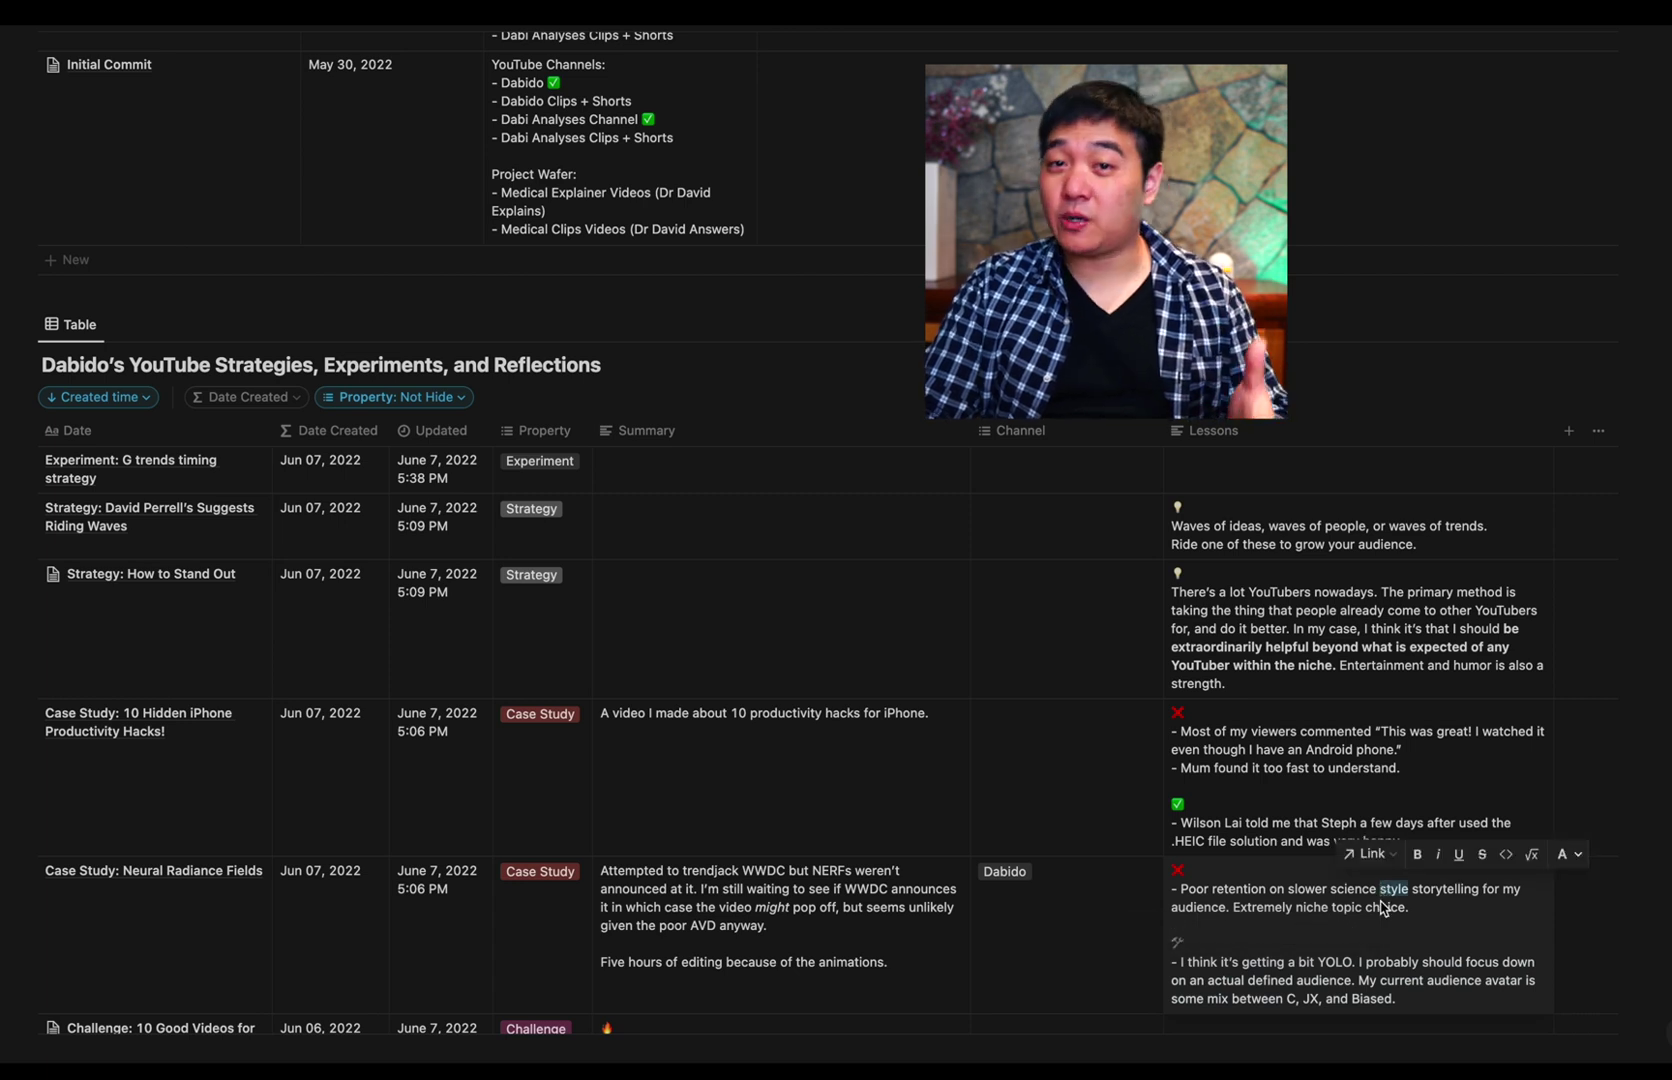
pyautogui.click(1406, 939)
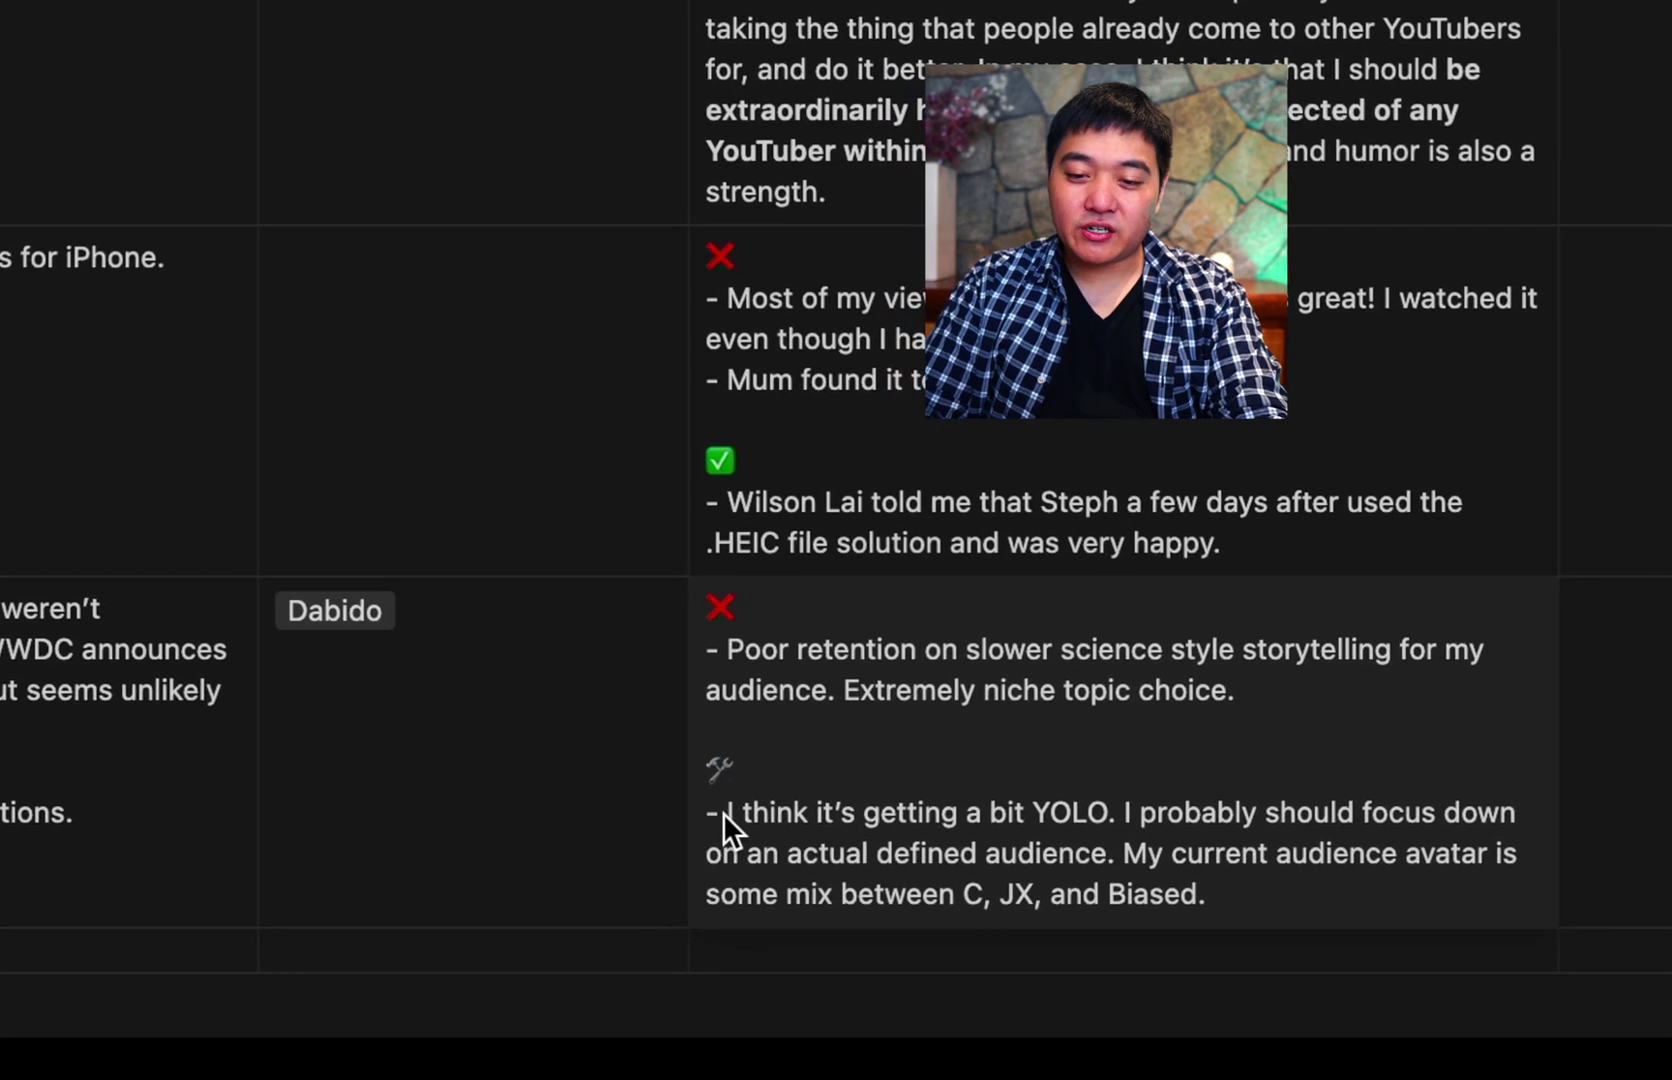
pyautogui.moveTo(722, 813)
pyautogui.mouseDown()
pyautogui.moveTo(1092, 824)
pyautogui.moveTo(1195, 856)
pyautogui.mouseUp()
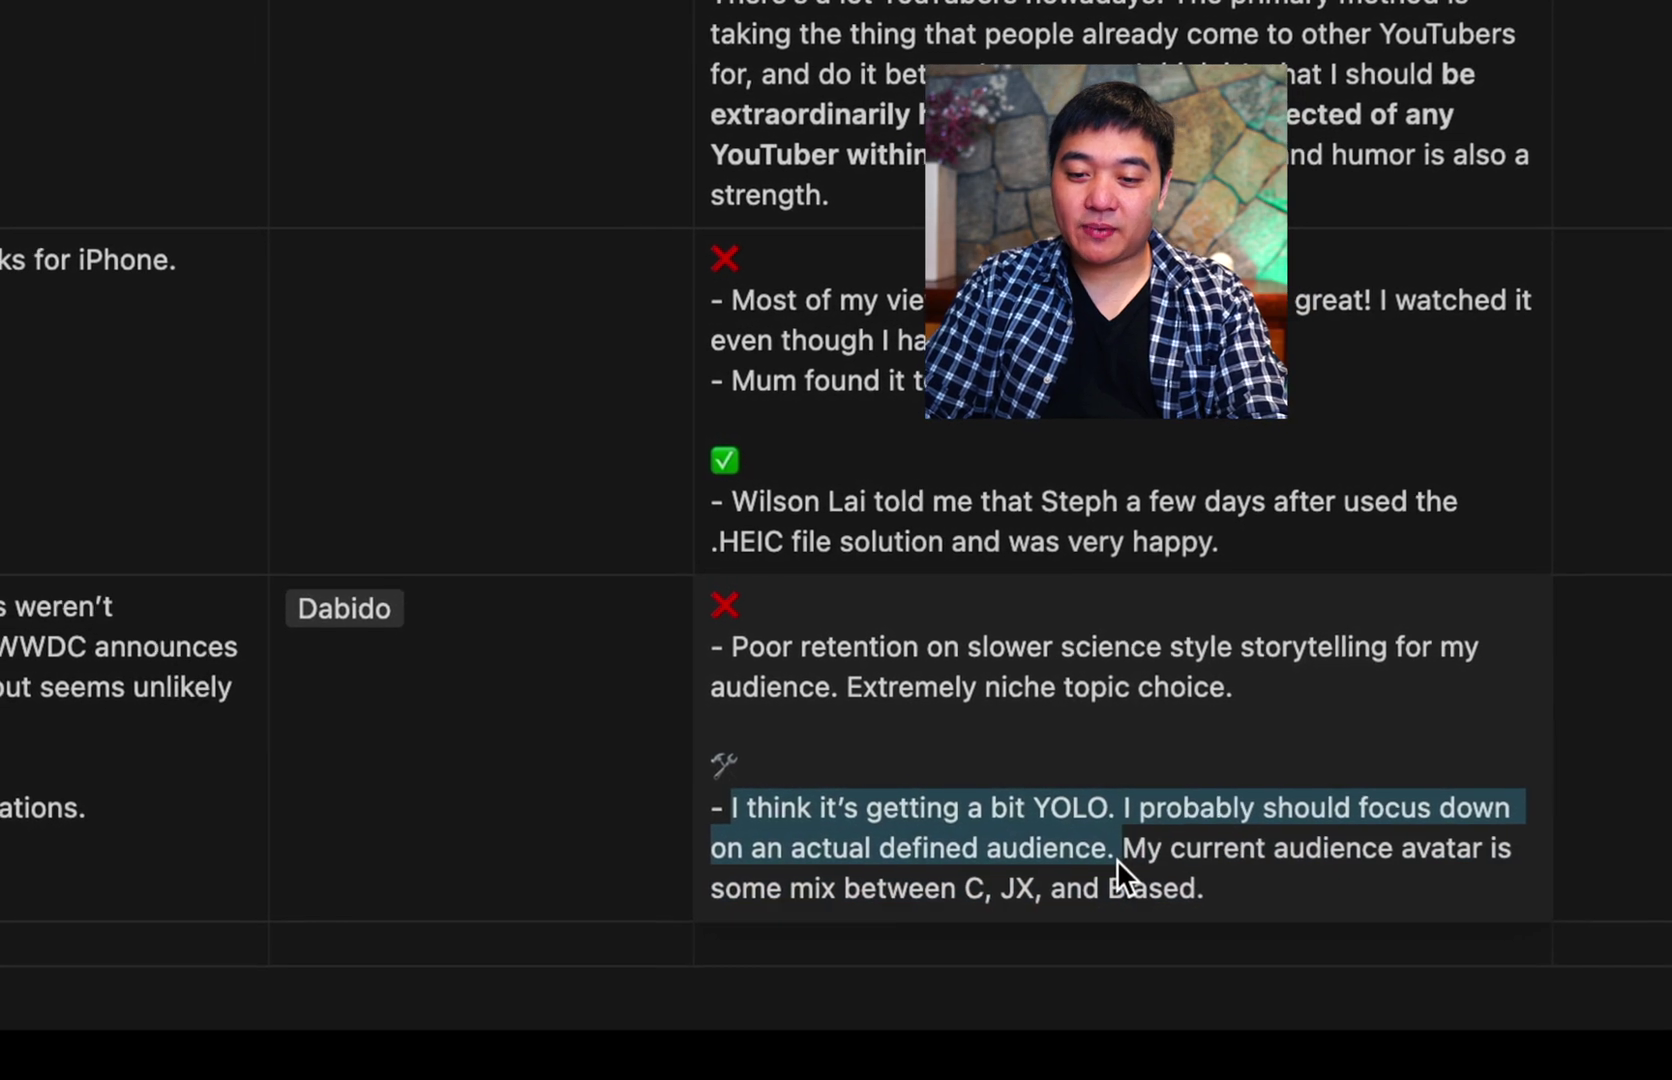
pyautogui.moveTo(1195, 856)
pyautogui.mouseDown()
pyautogui.moveTo(1146, 864)
pyautogui.moveTo(1254, 889)
pyautogui.mouseUp()
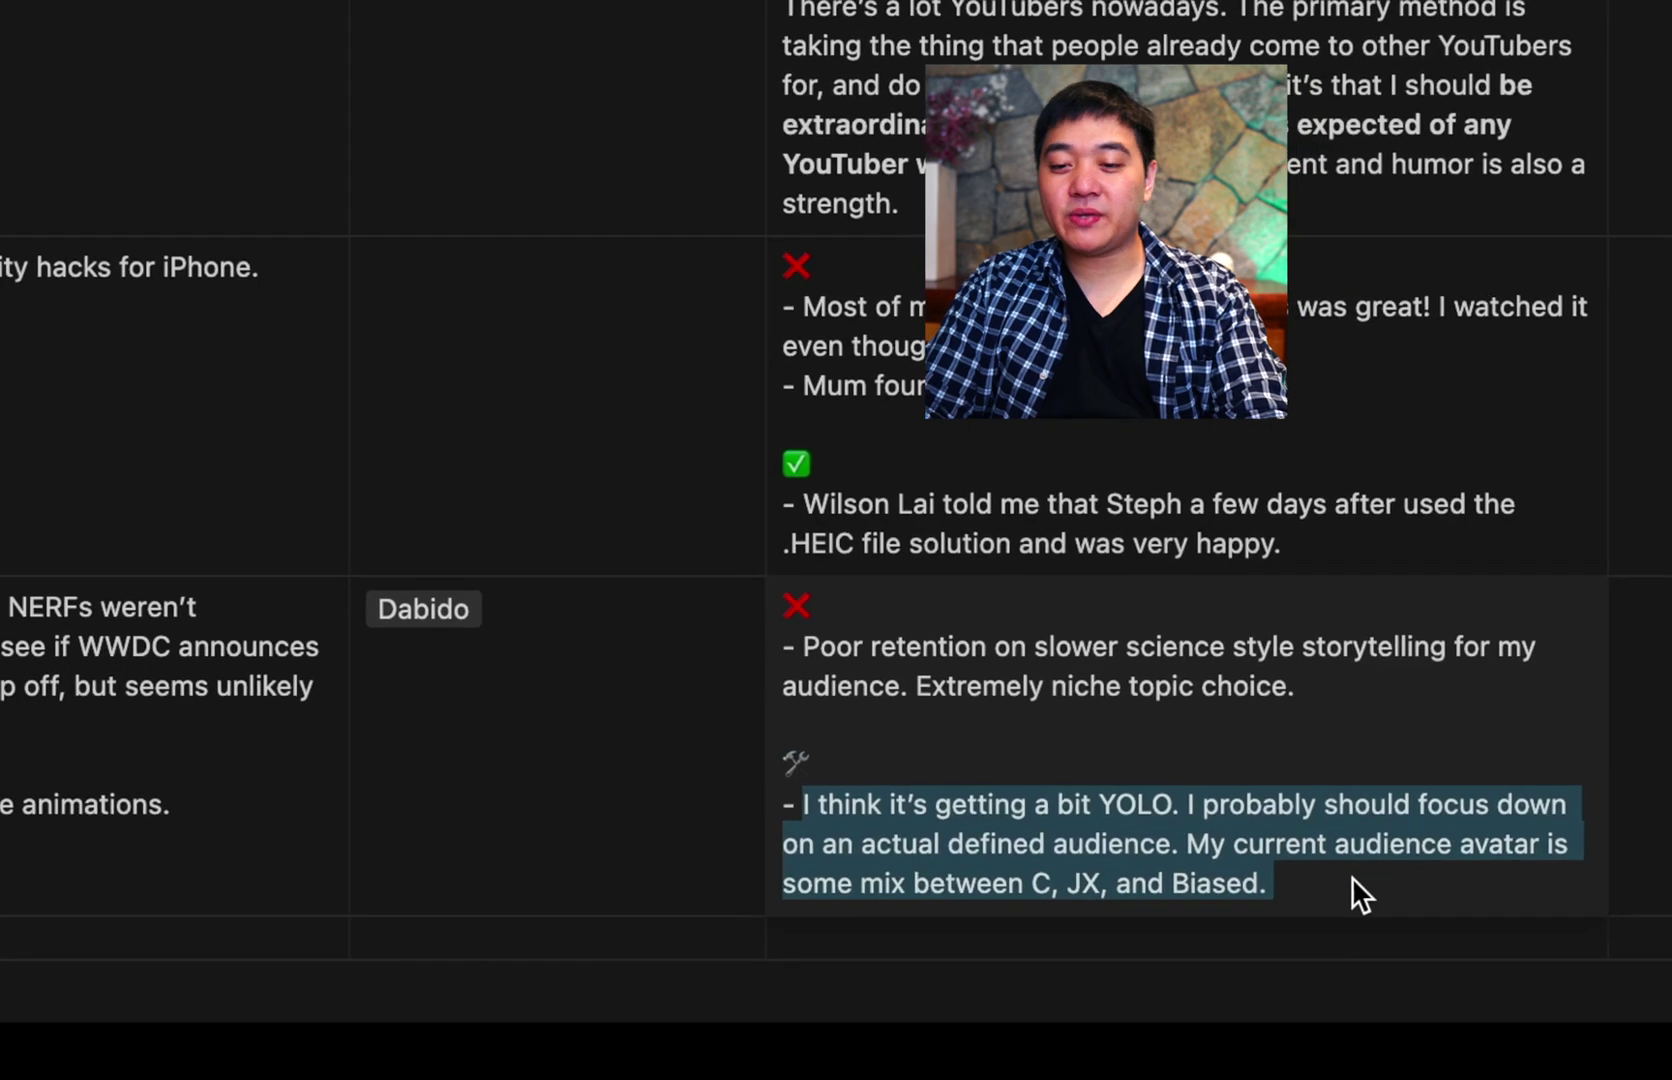
pyautogui.click(1274, 893)
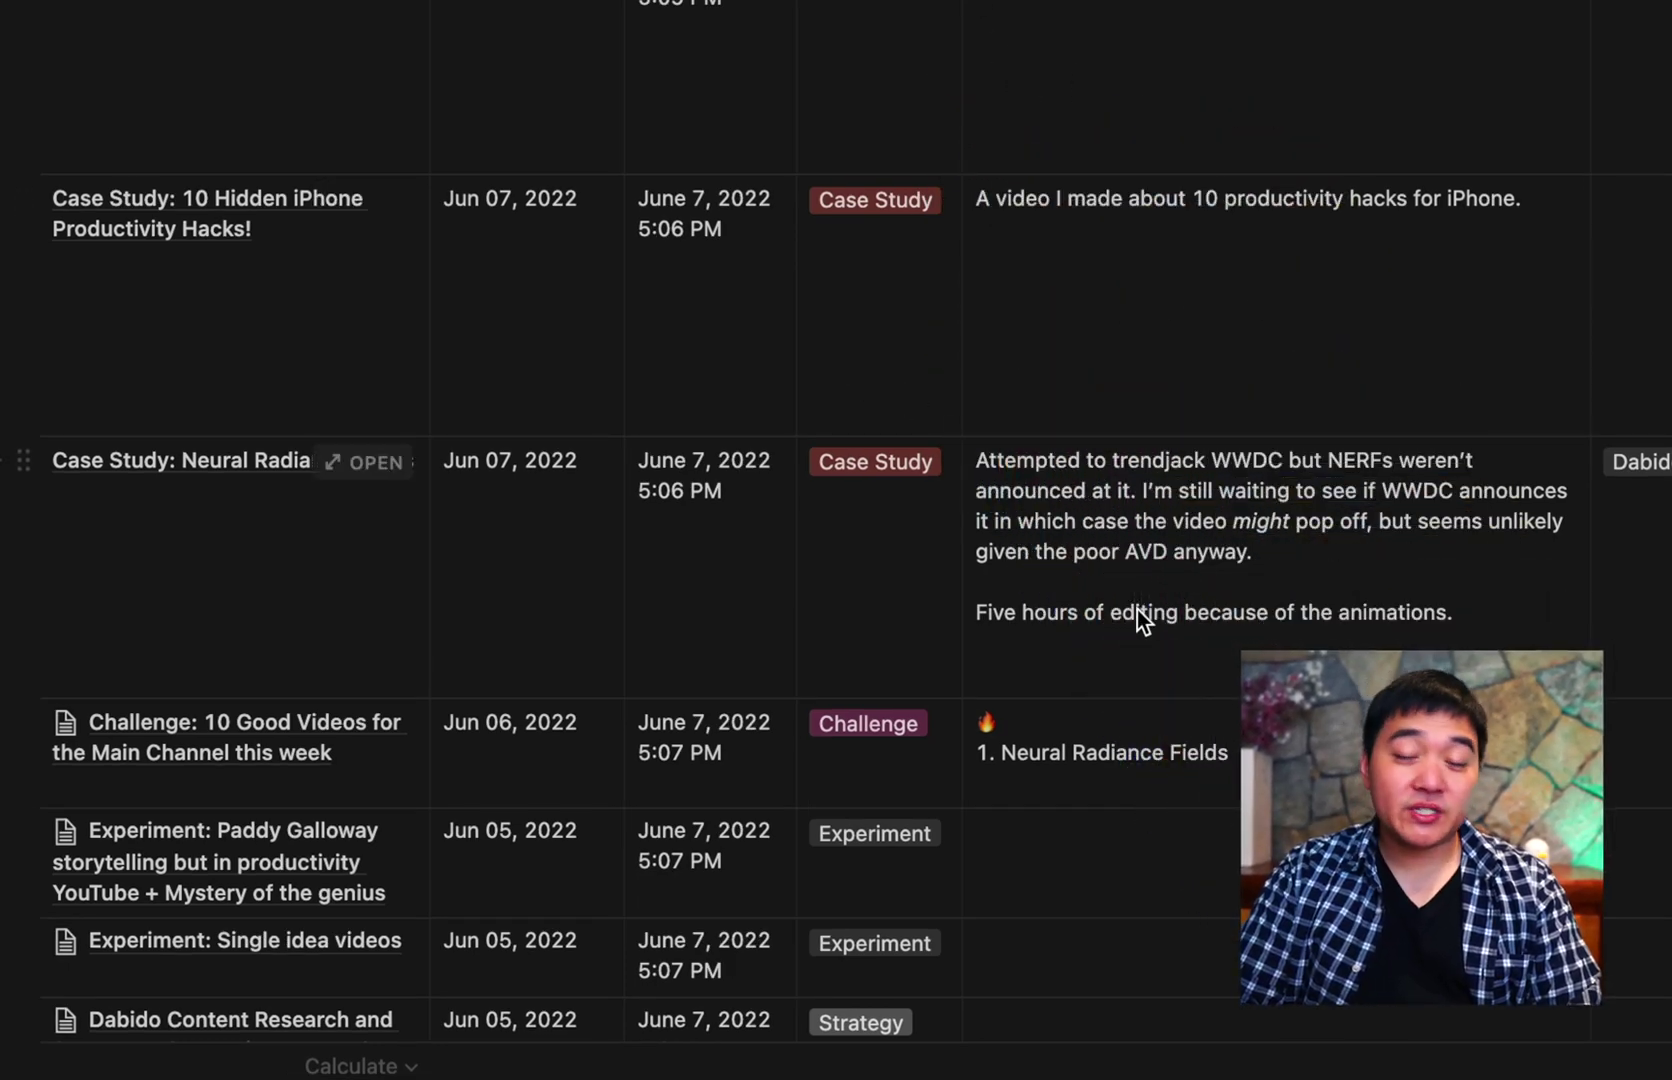
pyautogui.scroll(-2, 1136, 654)
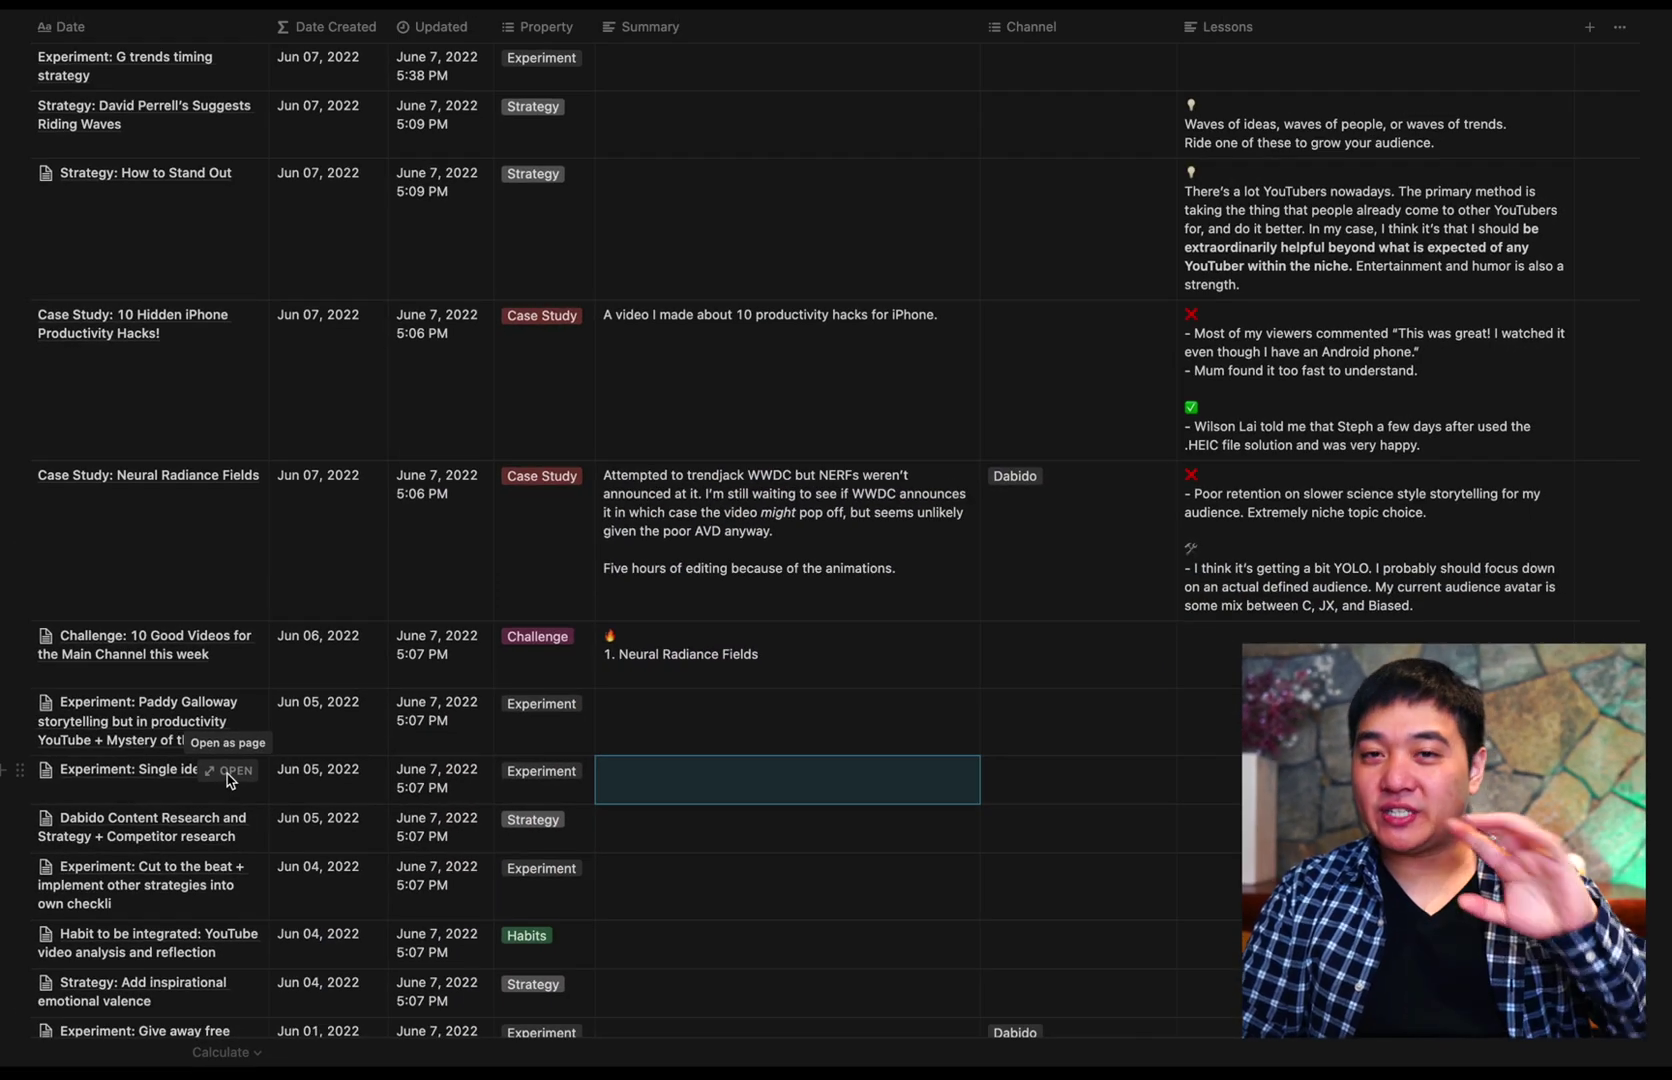
pyautogui.click(227, 773)
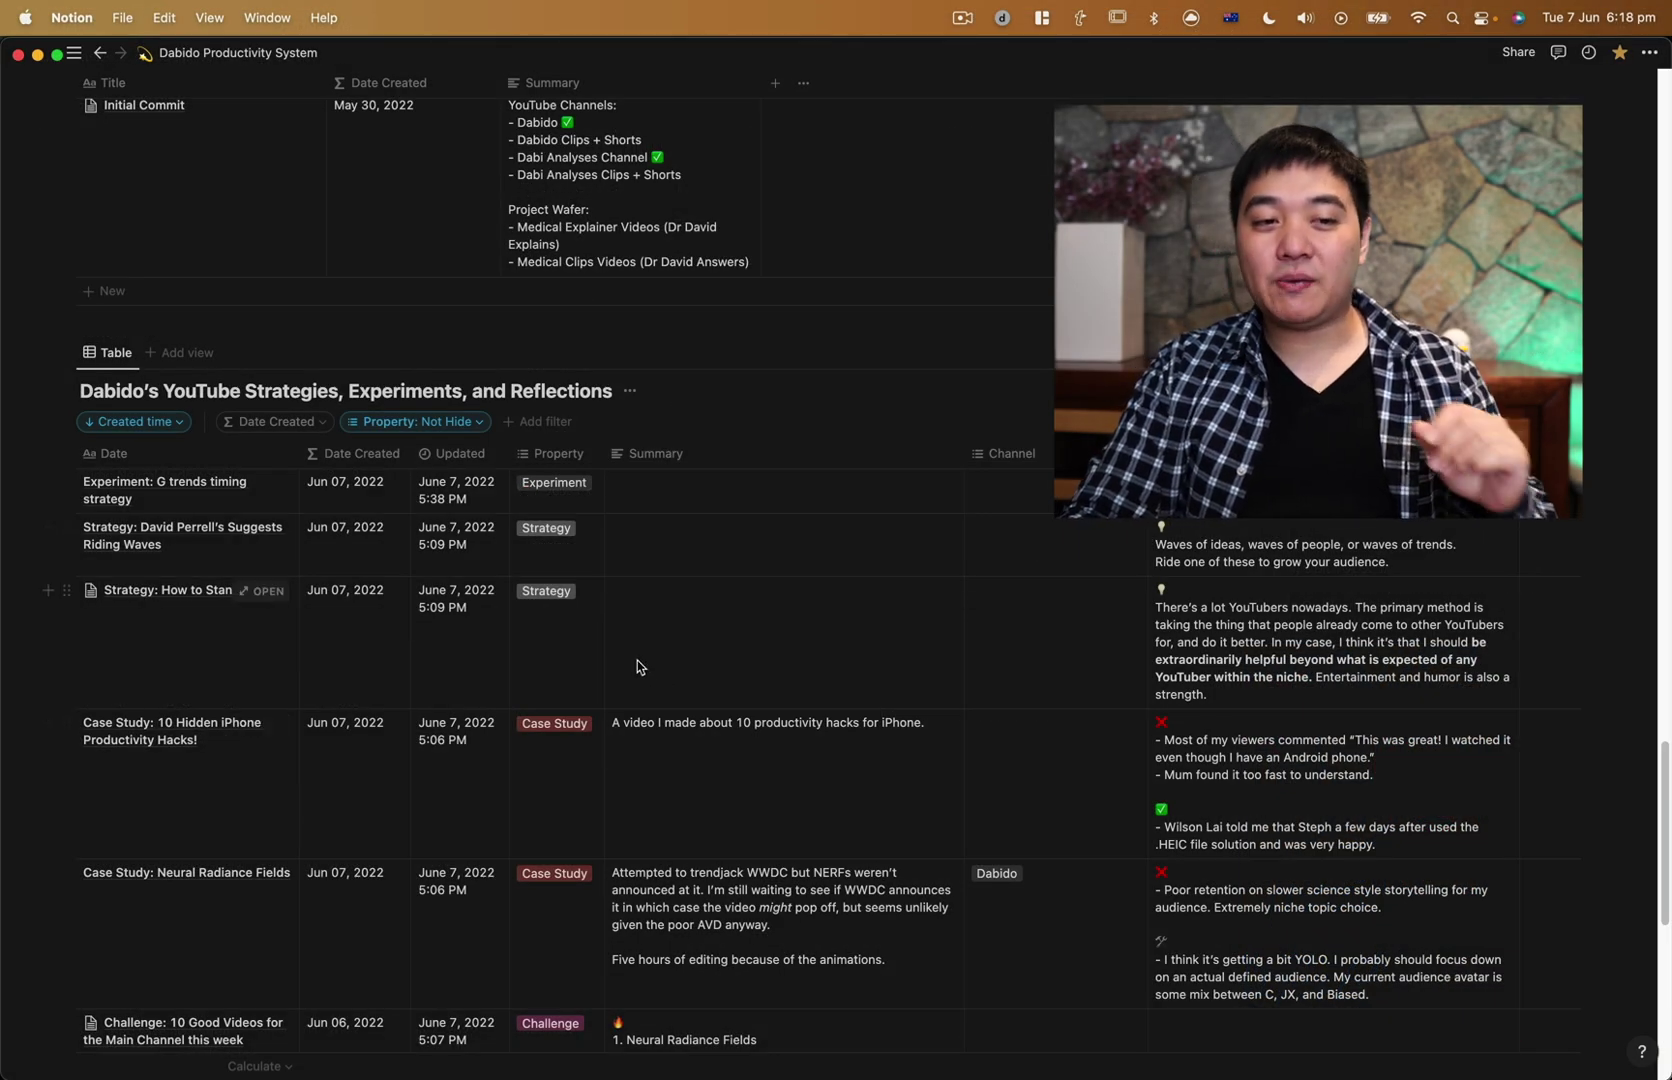
pyautogui.scroll(5, 620, 650)
pyautogui.scroll(10, 687, 489)
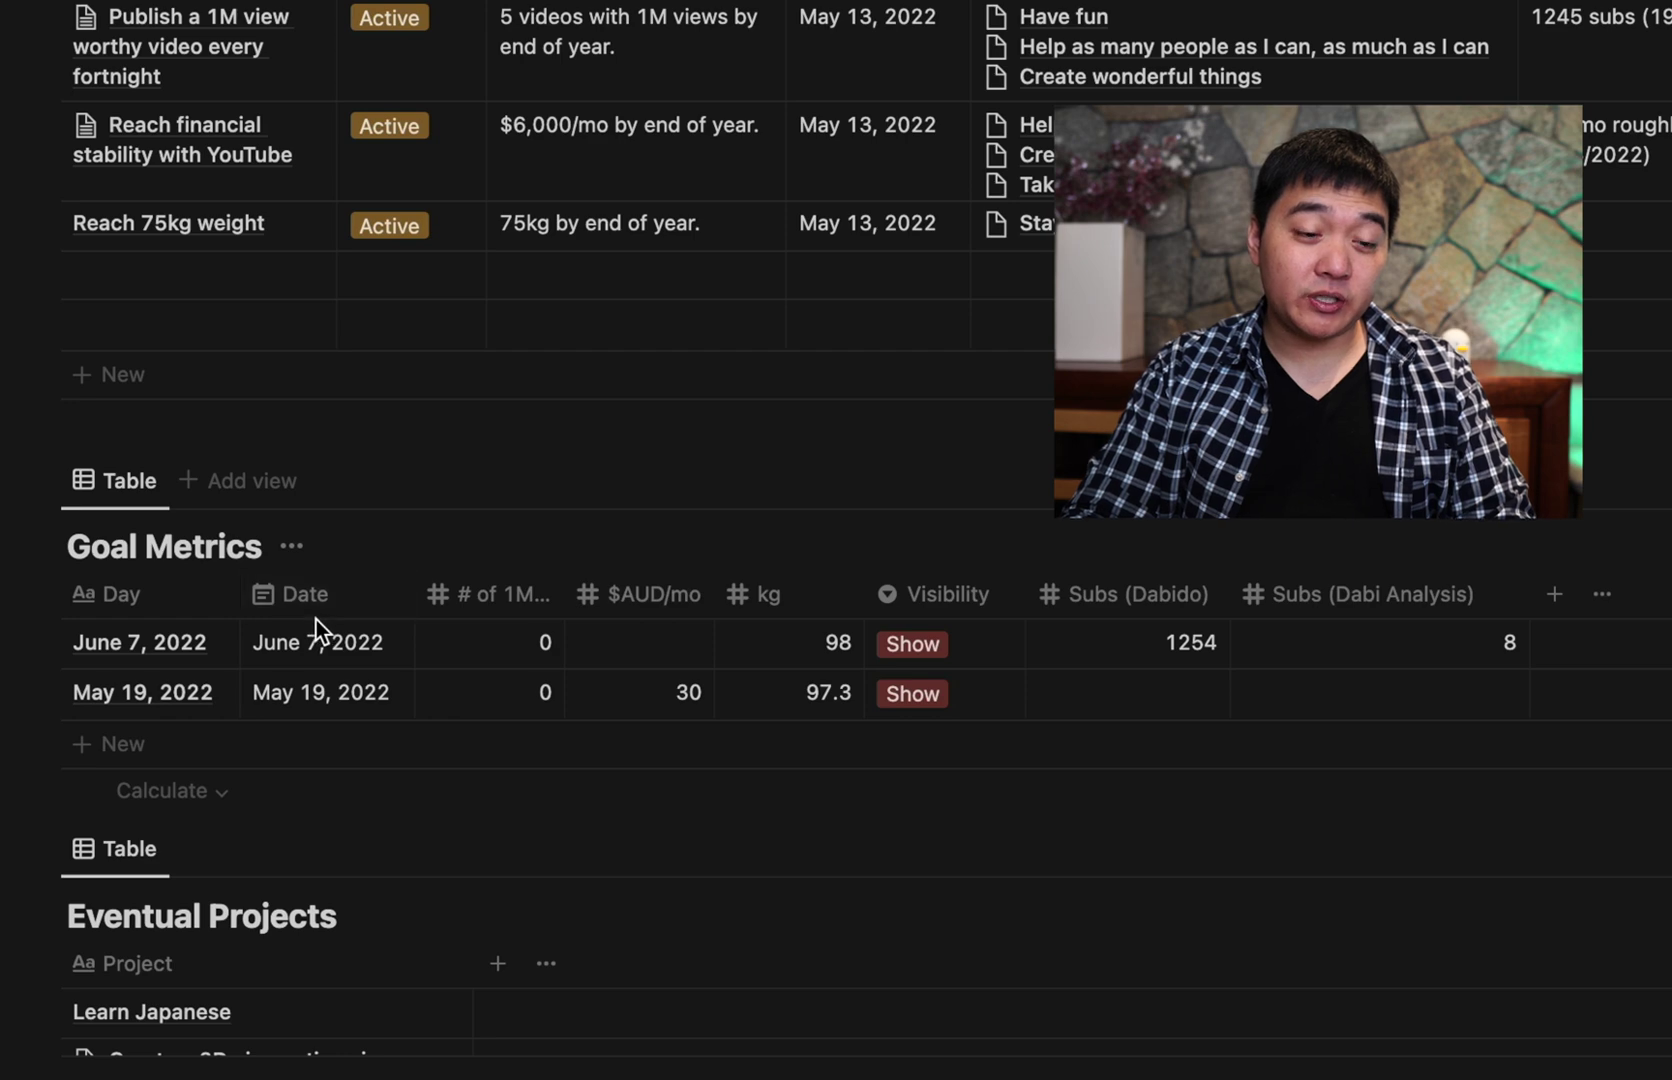
pyautogui.scroll(-10, 316, 621)
pyautogui.scroll(-3, 319, 634)
pyautogui.scroll(-5, 319, 639)
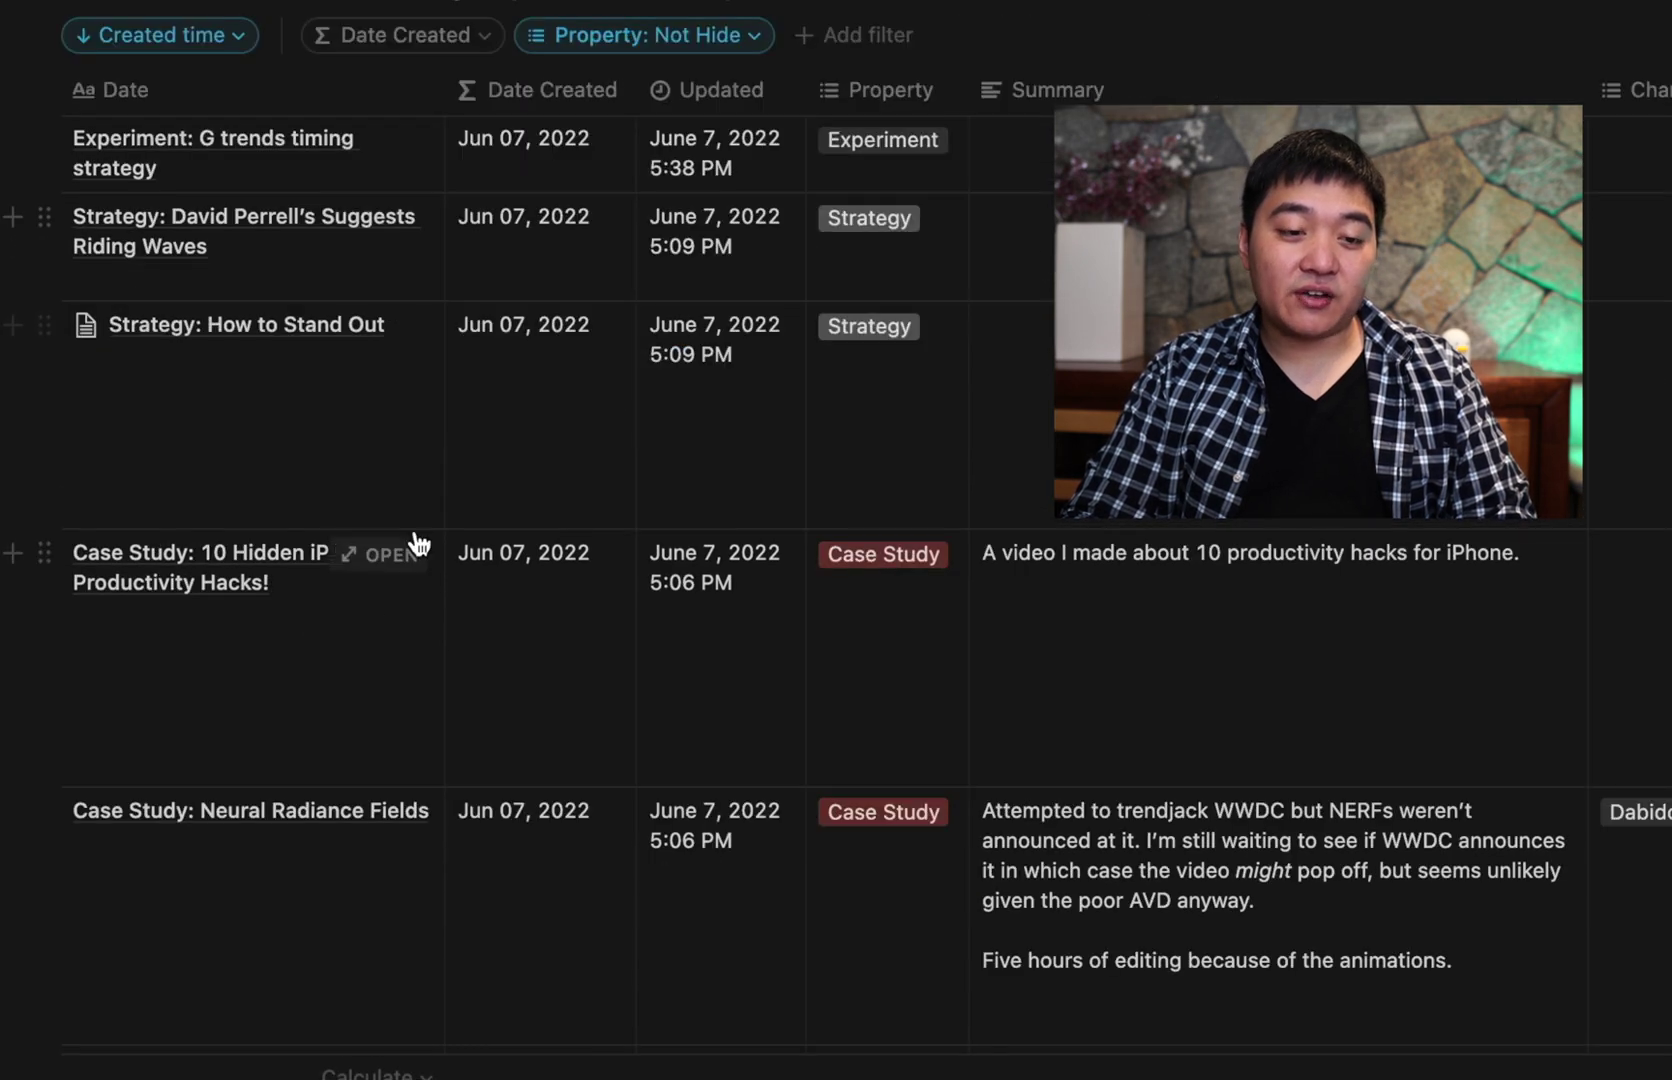